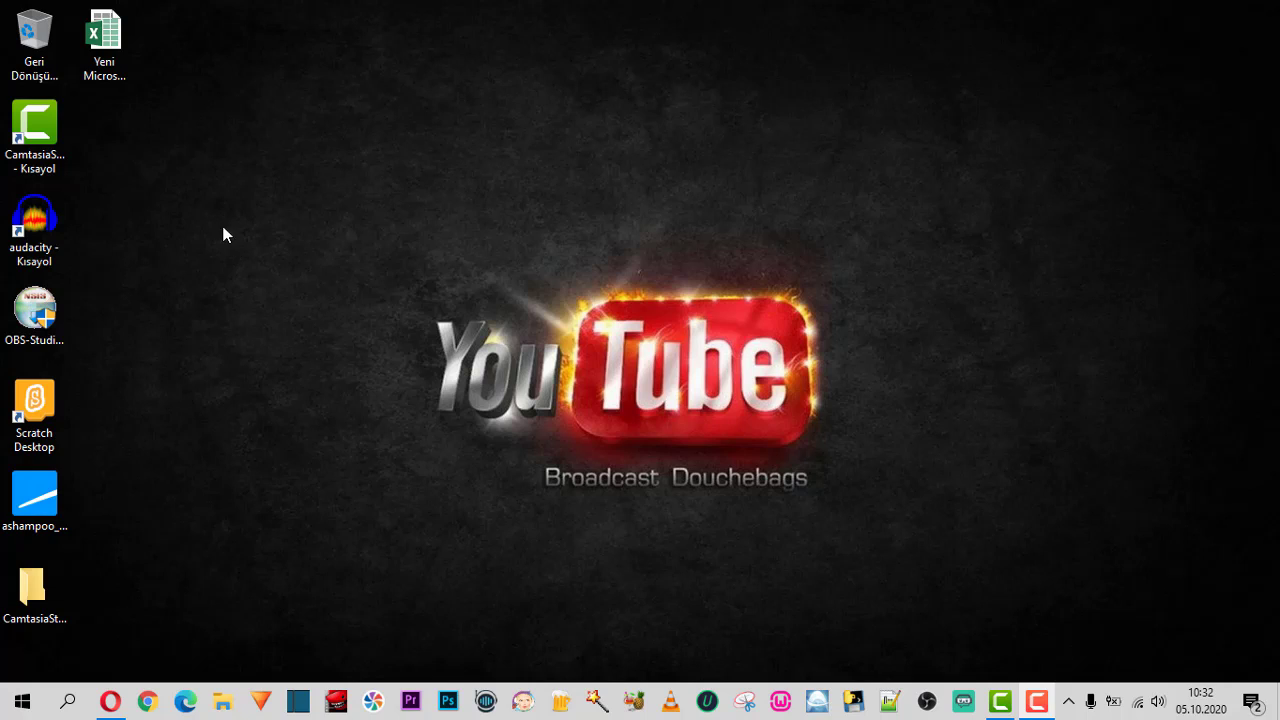
- Open the 'Yeni Microsoft Excel Çalışma Sayfası' workbook from the desktop in Excel
{"action": "left_click", "coordinate": [108, 40]}
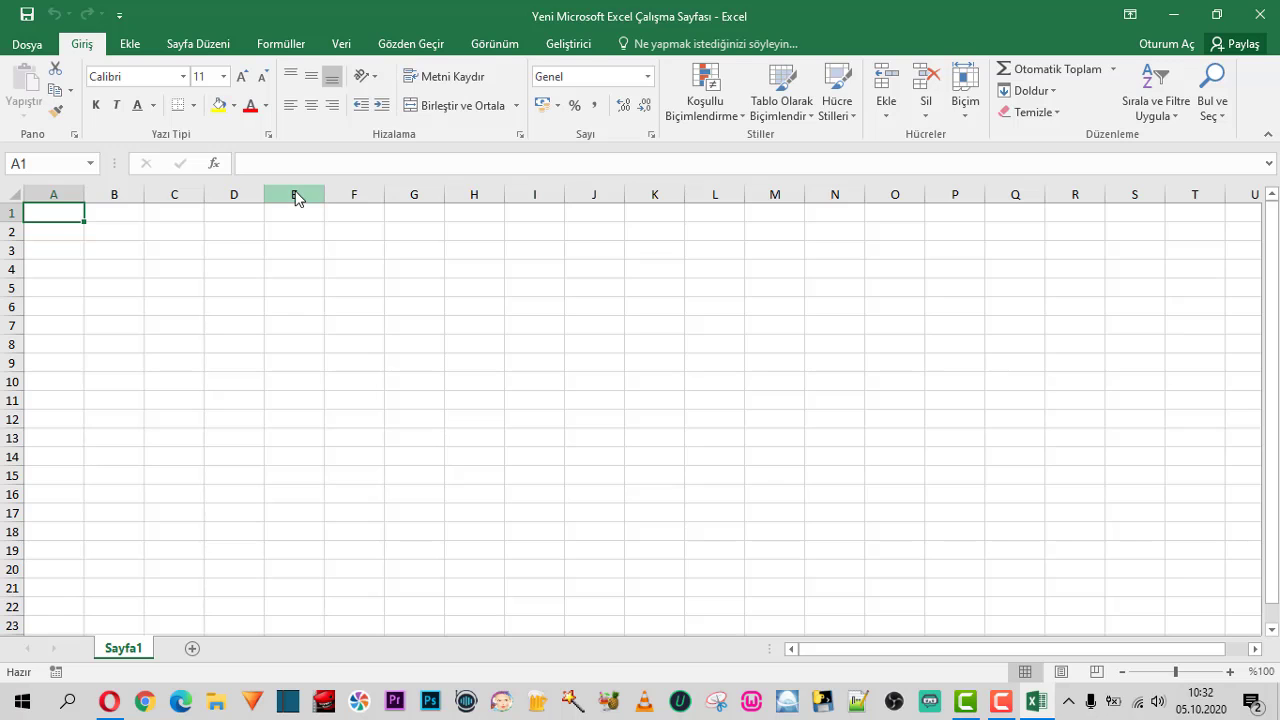
- Enter the labels FİRMA ADI, YETKİLİ and ADRES in cells A3 to A5
{"action": "left_click", "coordinate": [106, 251]}
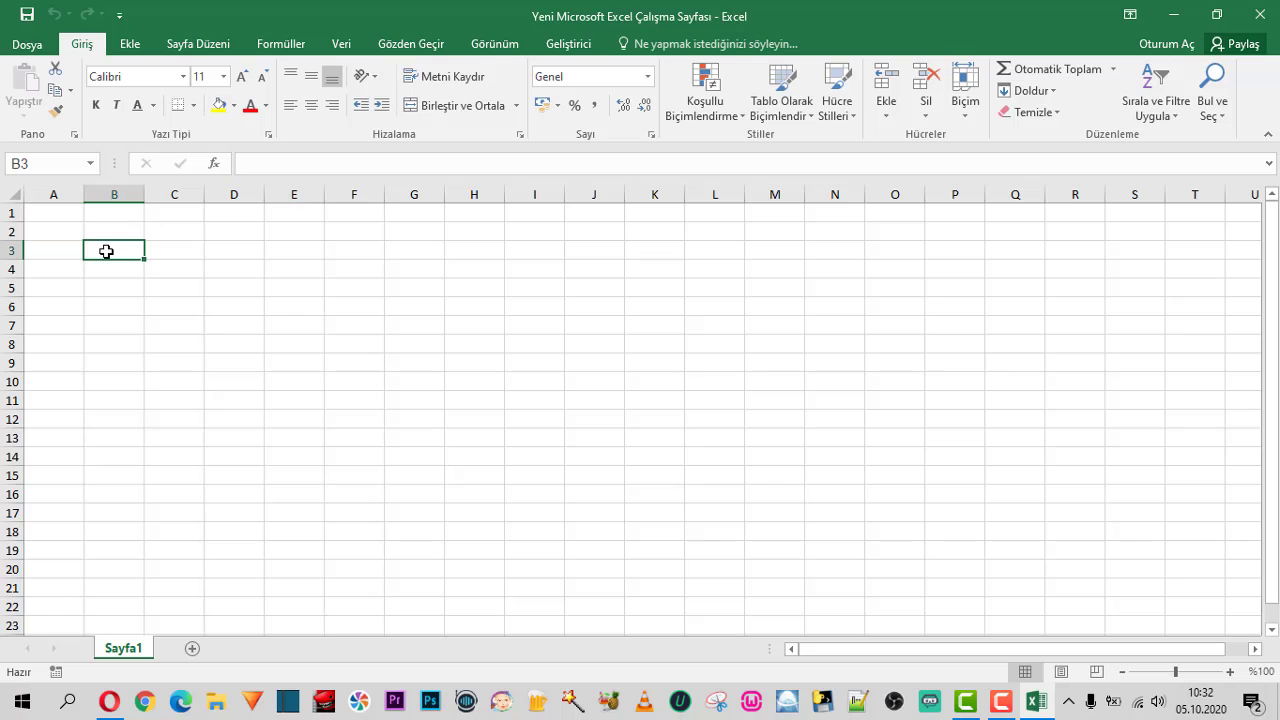
{"action": "left_click", "coordinate": [63, 249]}
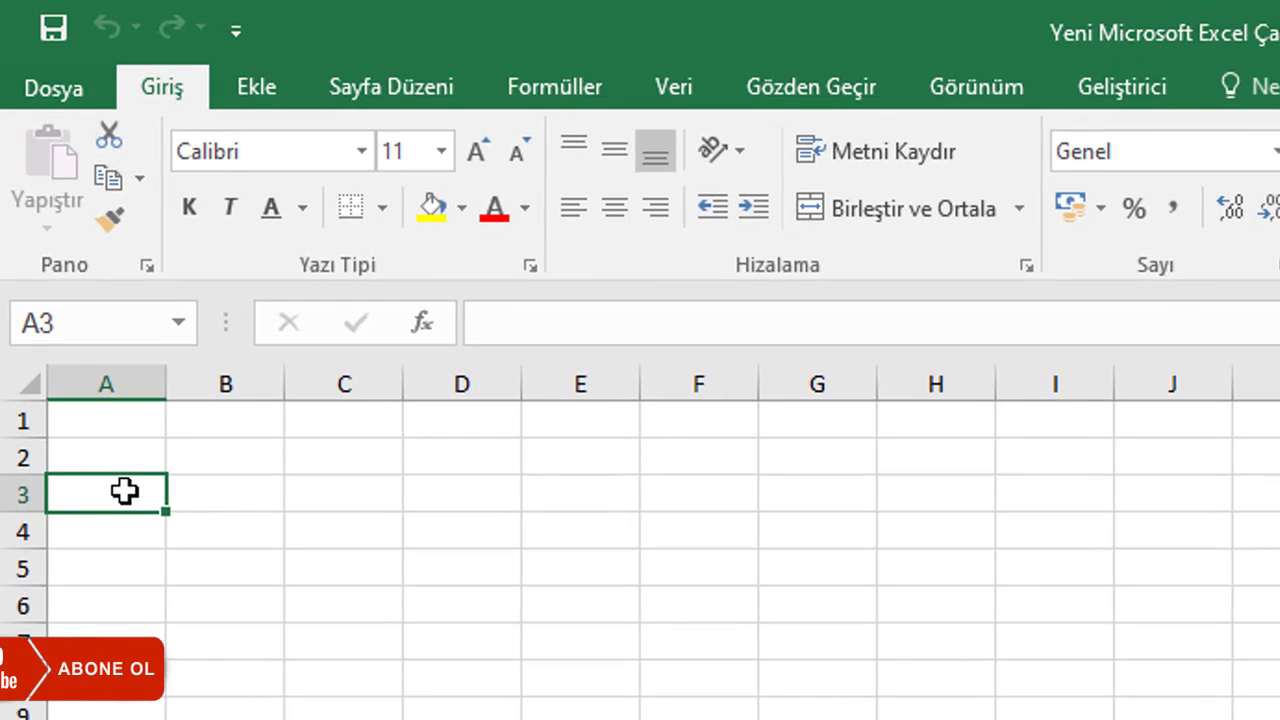
{"action": "type", "text": "FİR"}
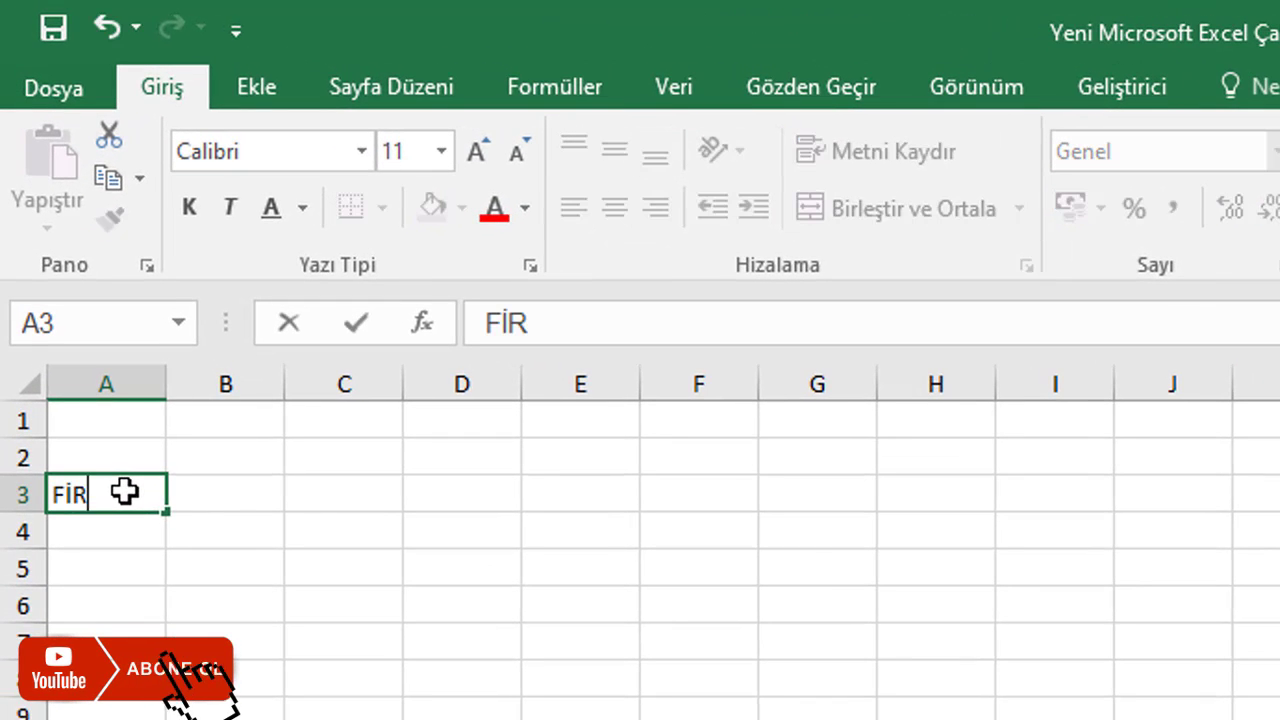
{"action": "type", "text": "MA A"}
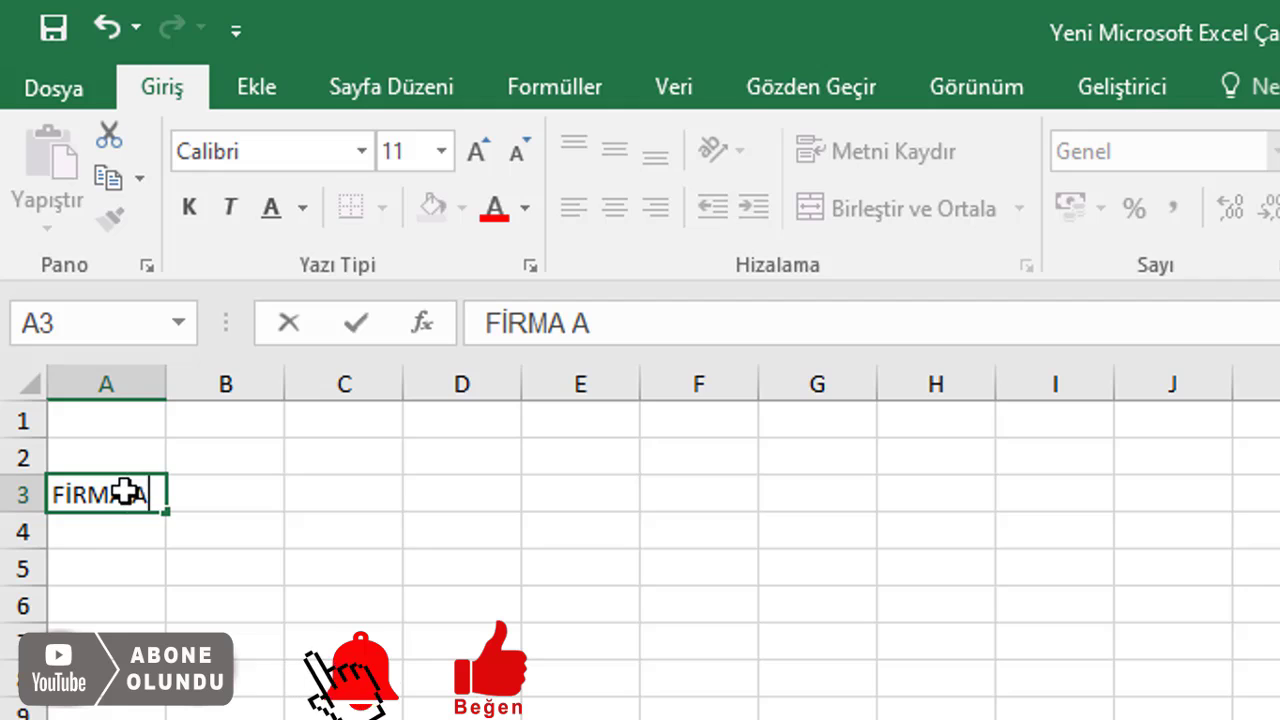
{"action": "type", "text": "DI"}
{"action": "key", "text": "Return"}
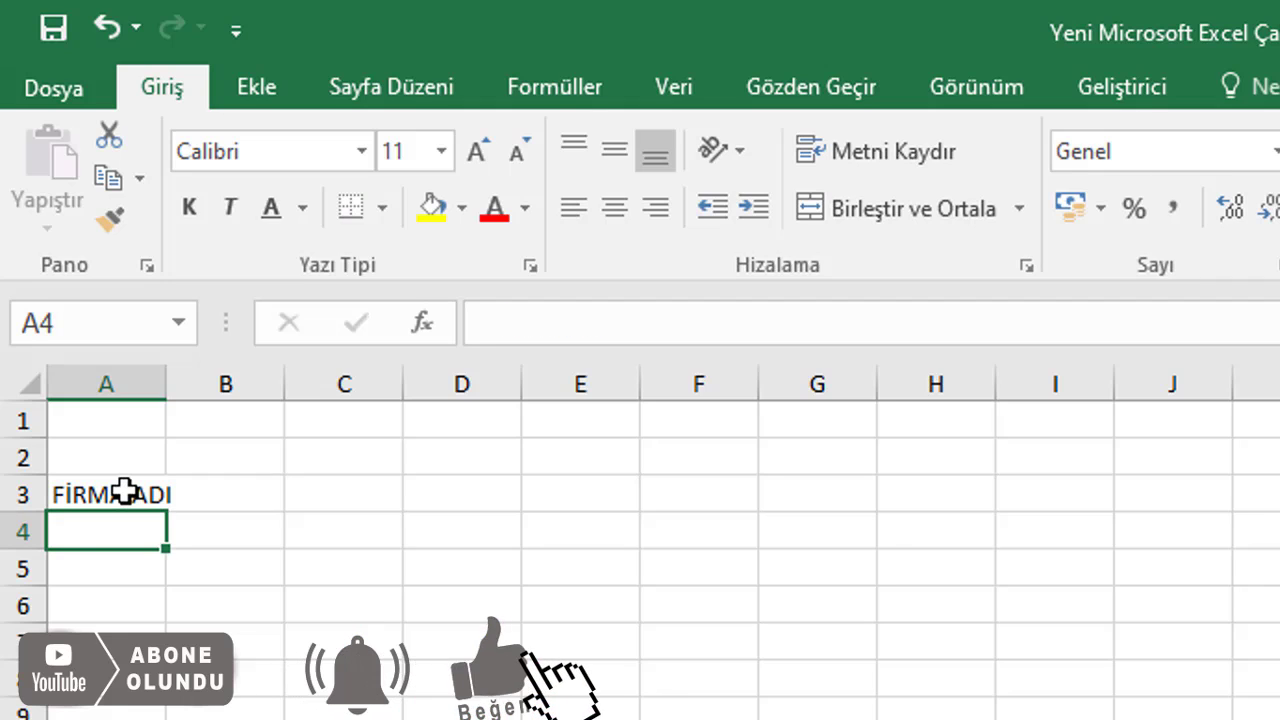
{"action": "type", "text": "YETKİ"}
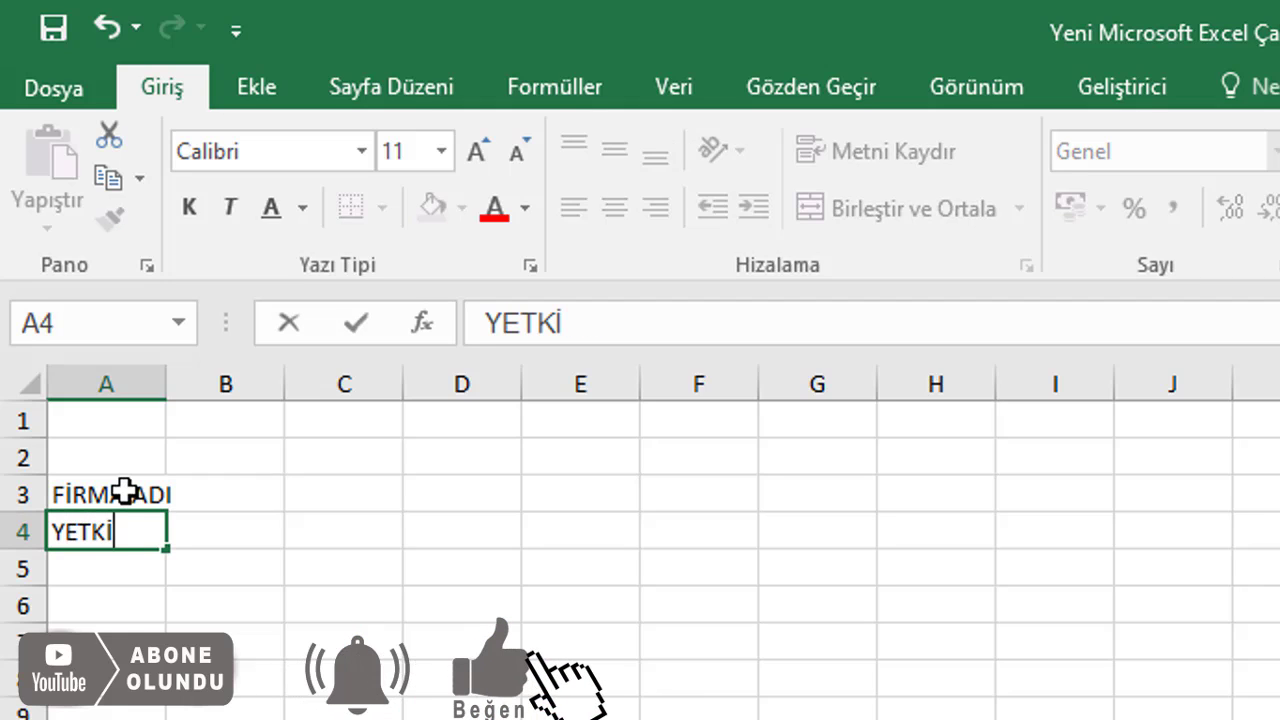
{"action": "type", "text": "Lİ"}
{"action": "key", "text": "Return"}
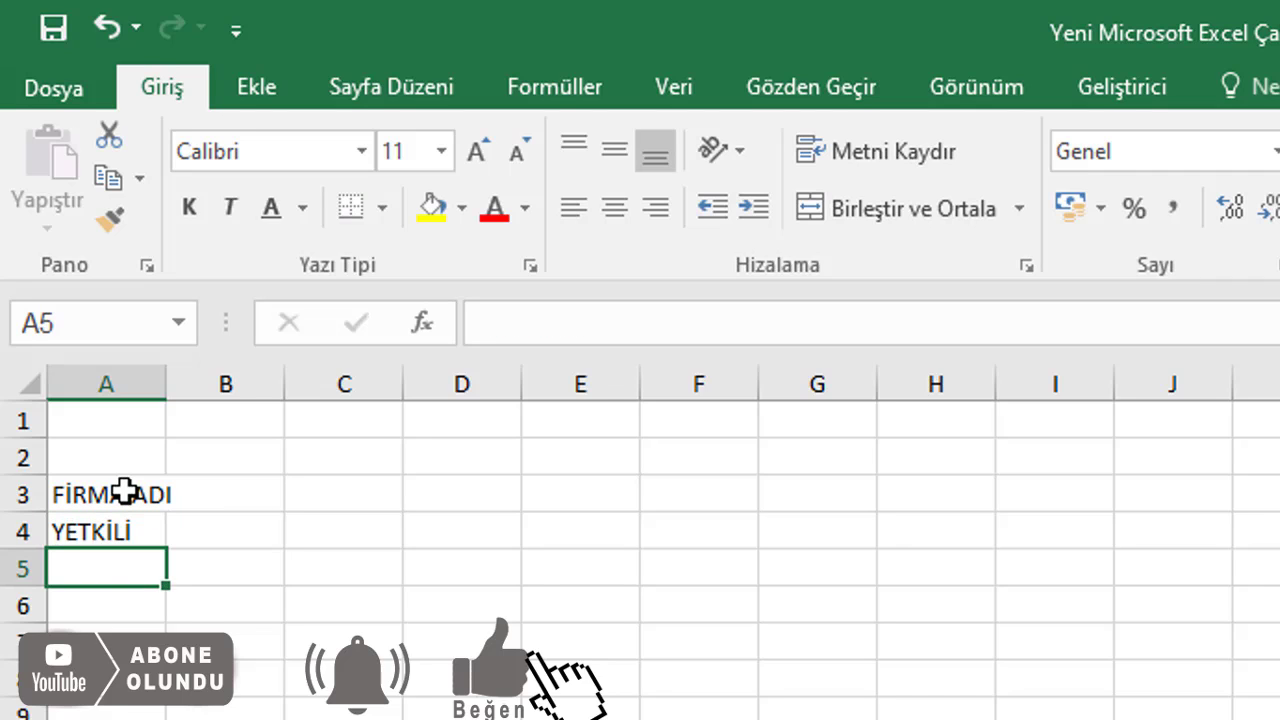
{"action": "type", "text": "ADRE"}
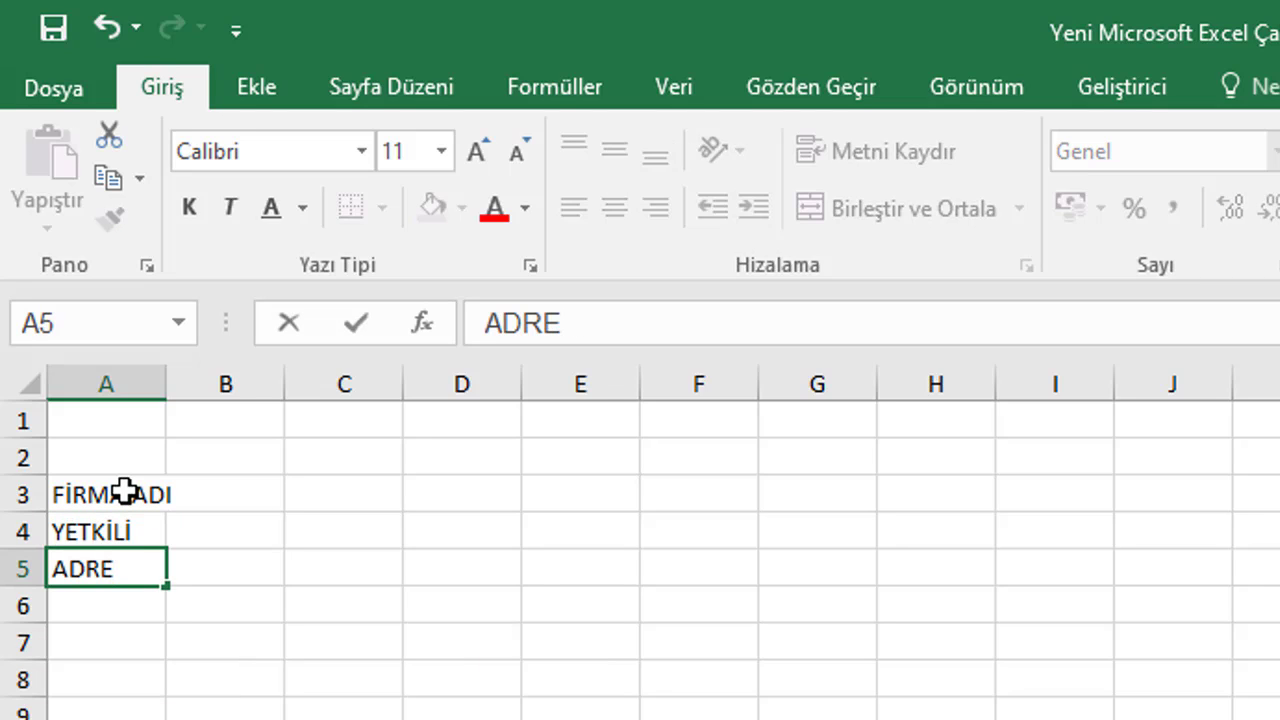
{"action": "type", "text": "S"}
{"action": "key", "text": "Return"}
- Enter the labels TEL, MAİL, VERGİ D and VERGİ NO in cells A6 to A9
{"action": "type", "text": "T"}
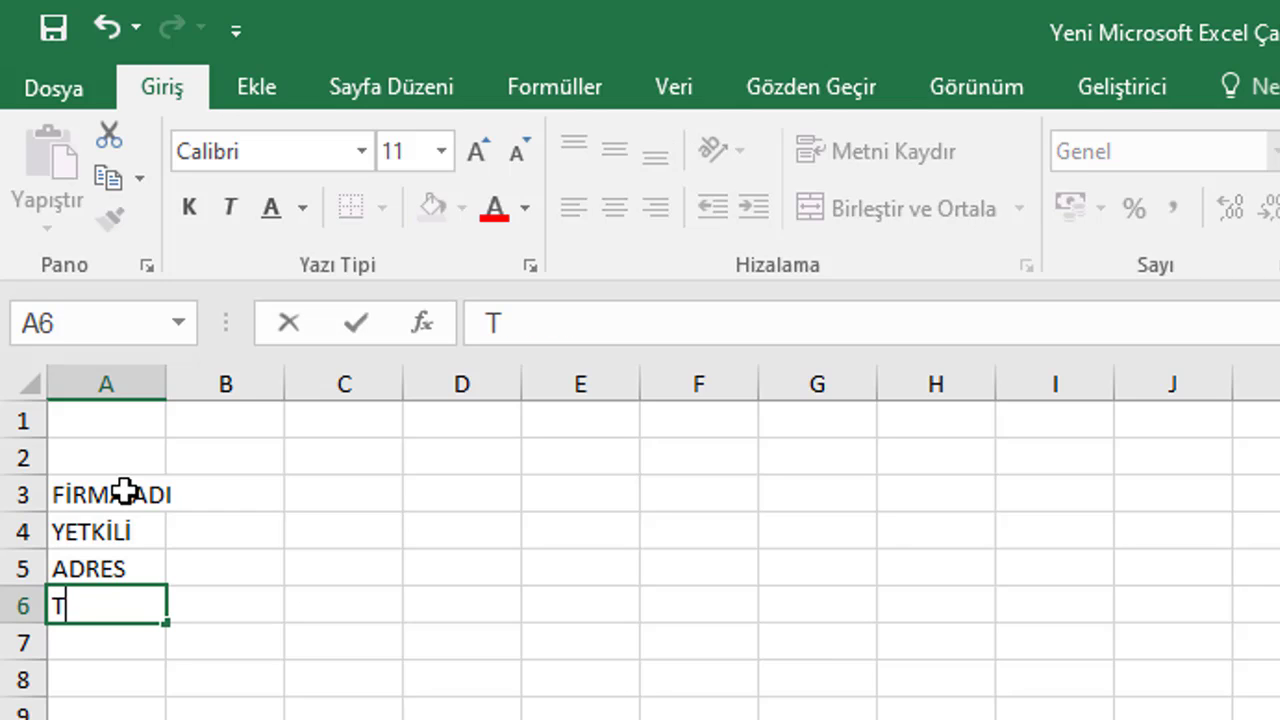
{"action": "type", "text": "EL"}
{"action": "key", "text": "Return"}
{"action": "type", "text": "M"}
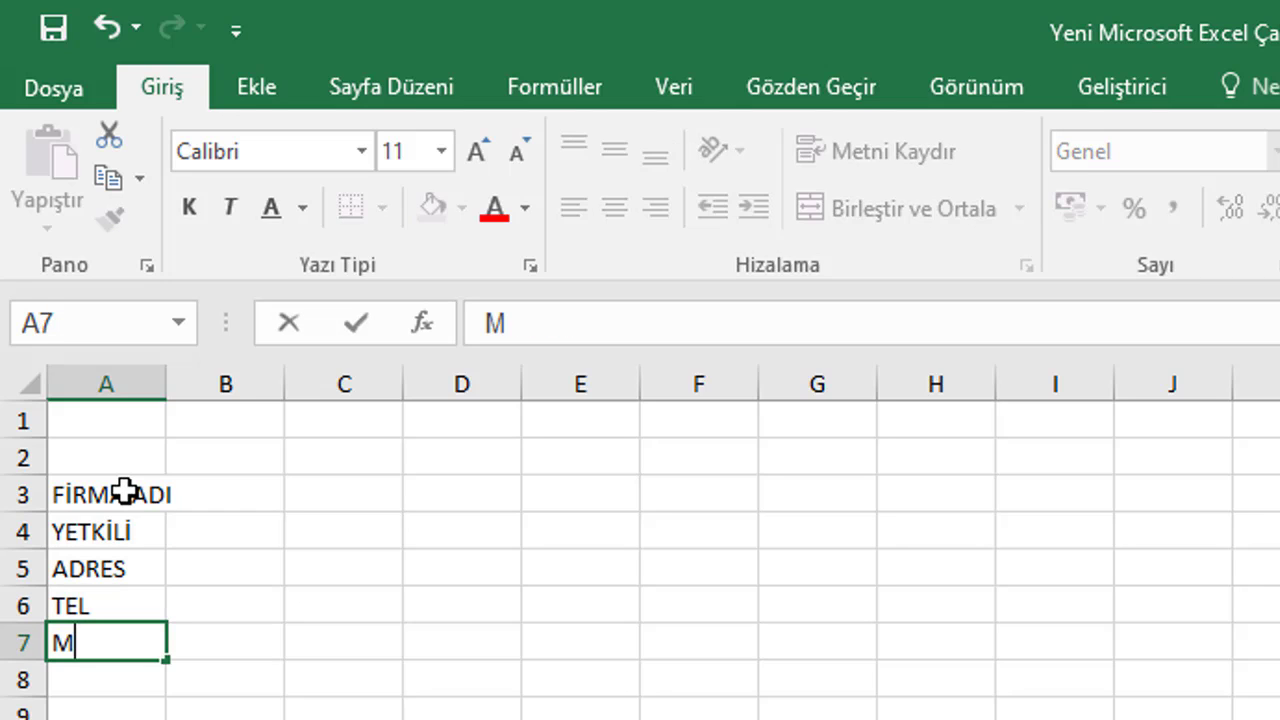
{"action": "type", "text": "AİL"}
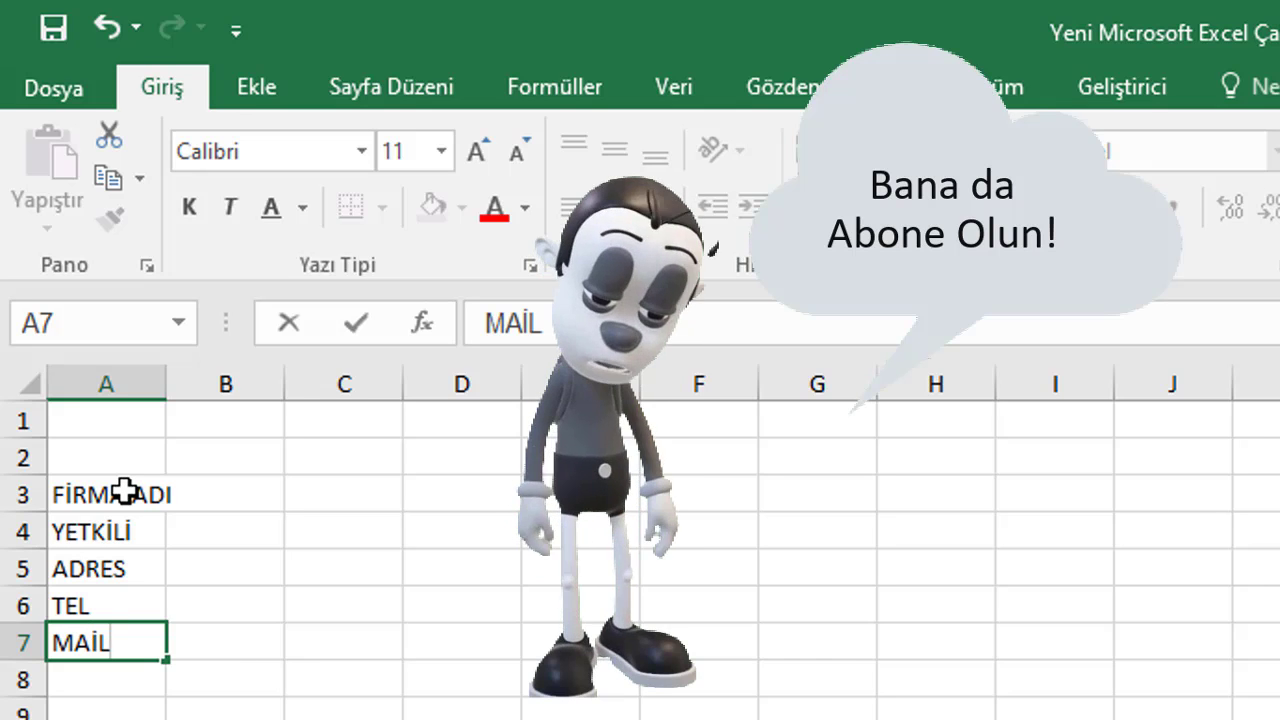
{"action": "key", "text": "Return"}
{"action": "type", "text": "VER"}
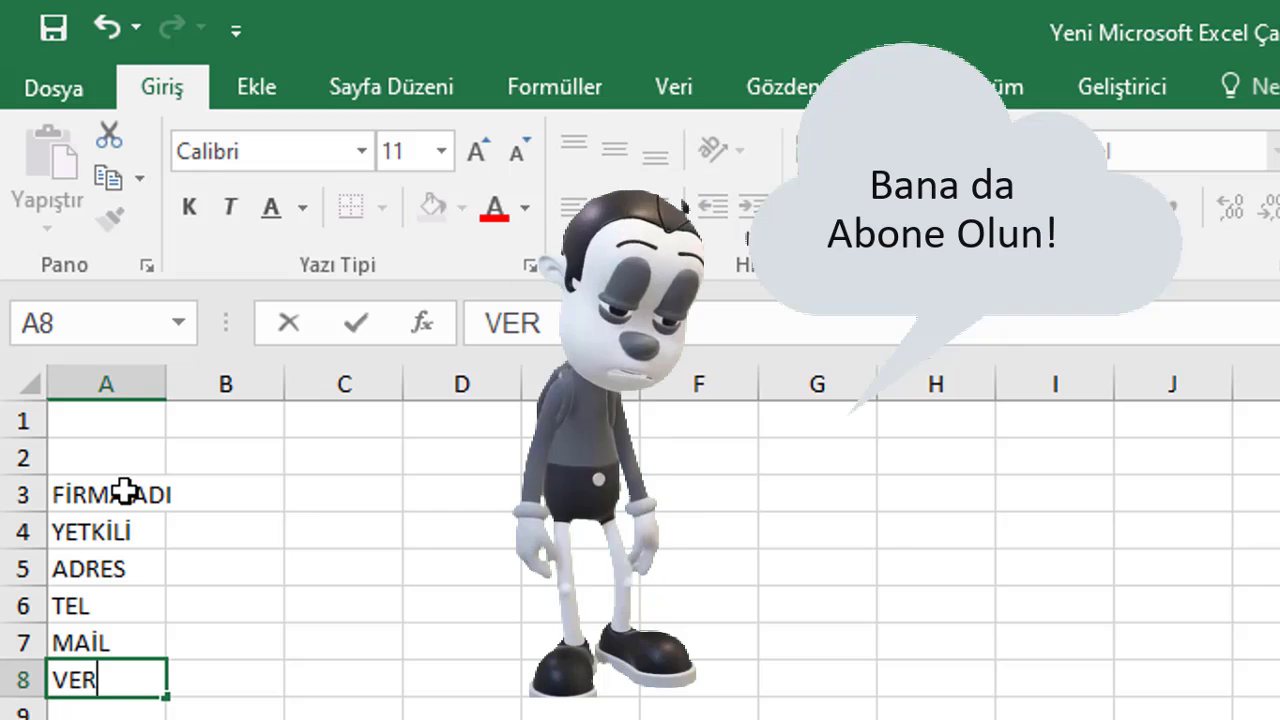
{"action": "type", "text": "Gİ"}
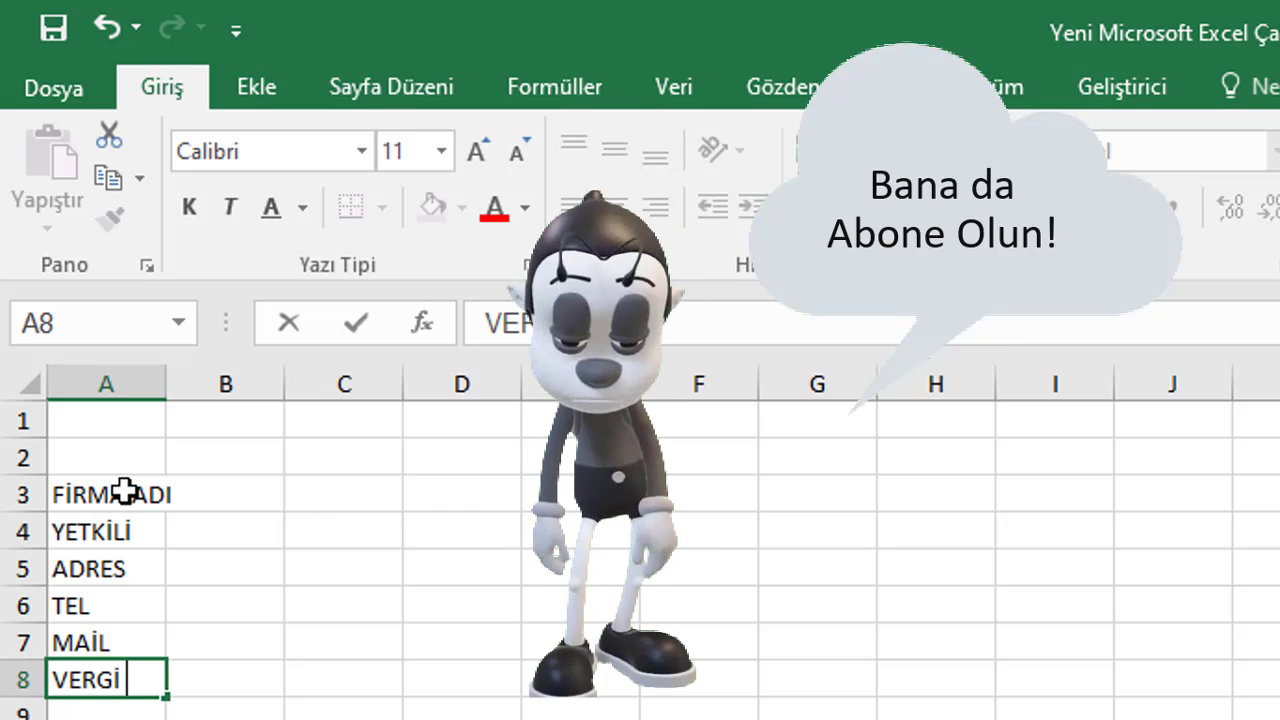
{"action": "type", "text": " D"}
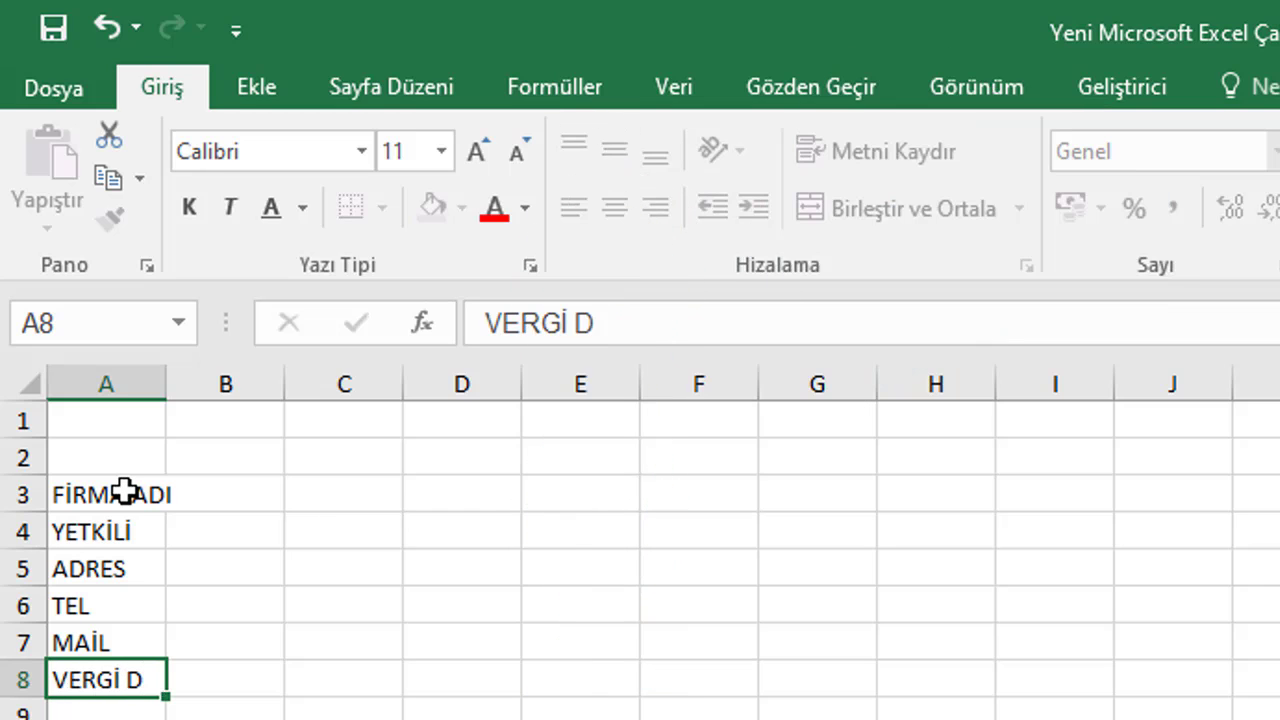
{"action": "key", "text": "Return"}
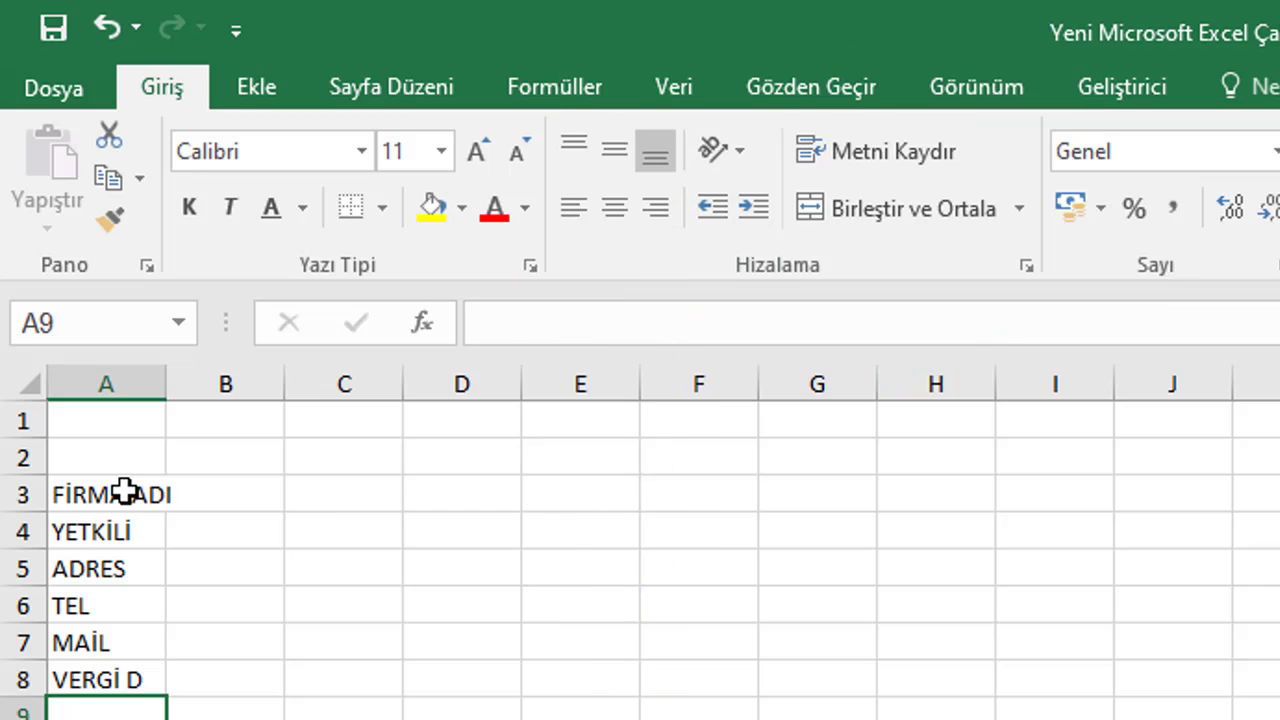
{"action": "type", "text": "VERGİ DGİ "}
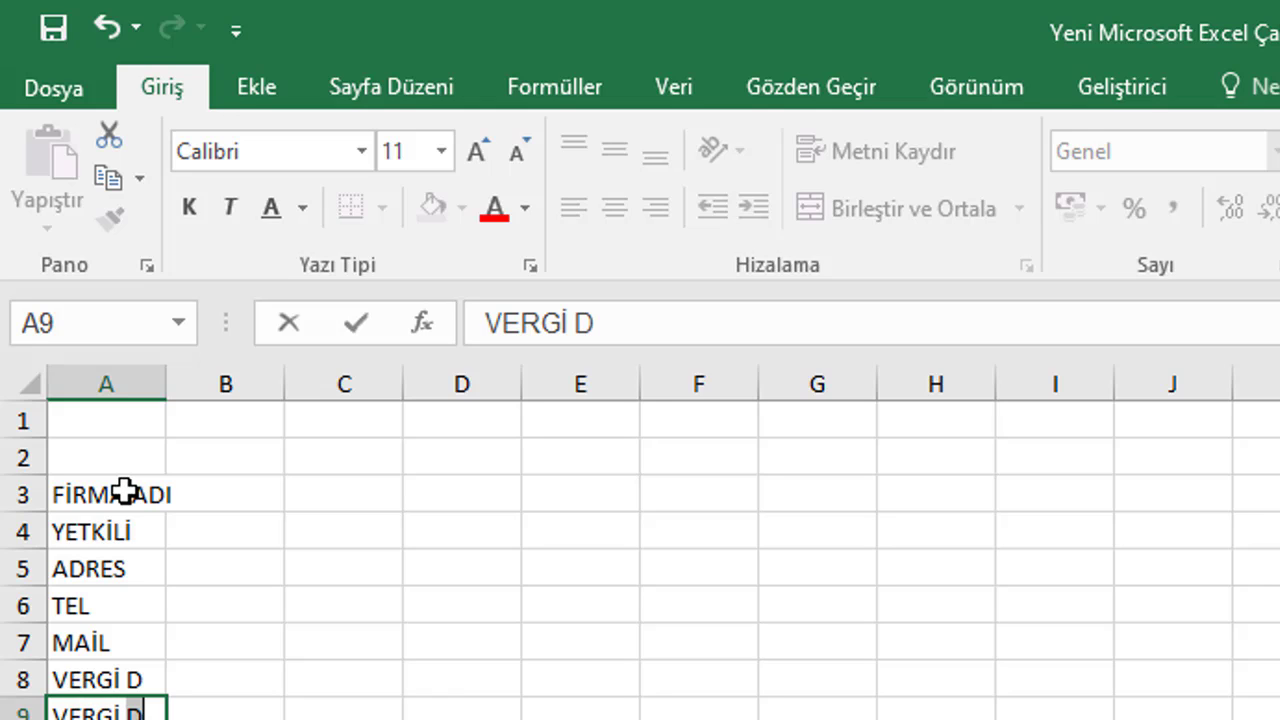
{"action": "type", "text": "NO"}
{"action": "key", "text": "Return"}
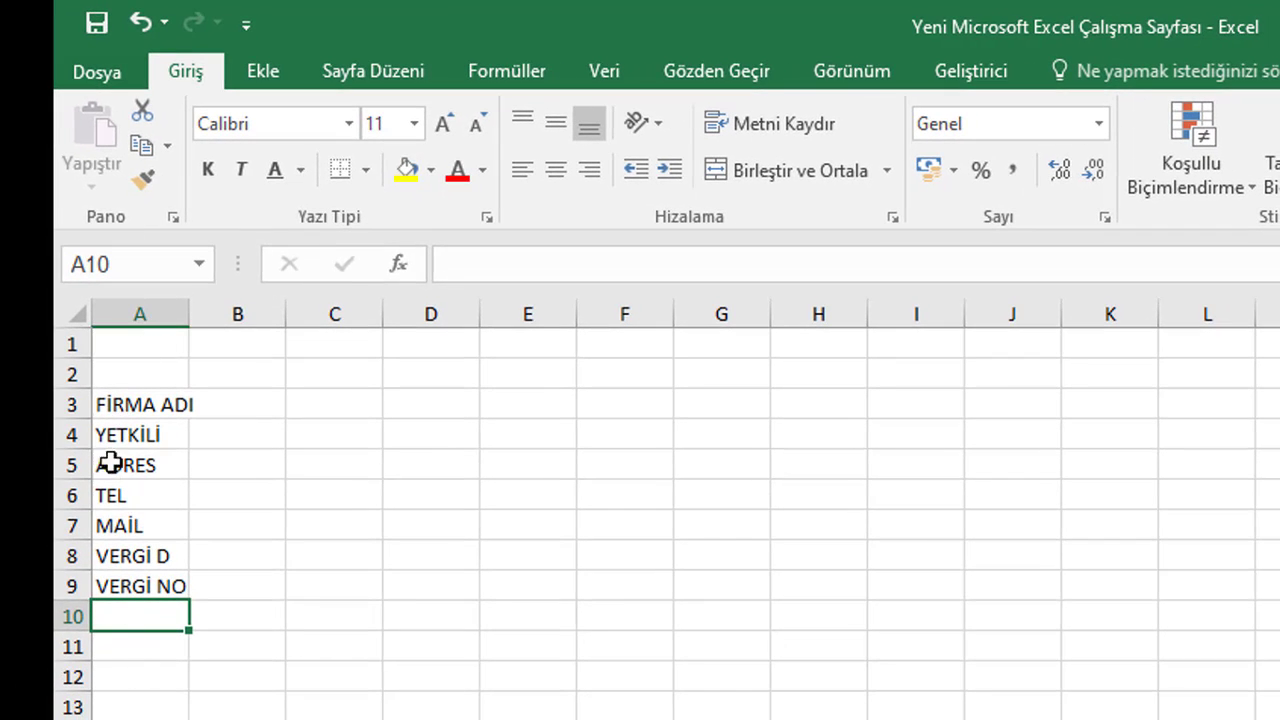
- Widen column A and apply All Borders to the A3:B9 label block
{"action": "left_click_drag", "start_coordinate": [189, 317], "coordinate": [231, 318]}
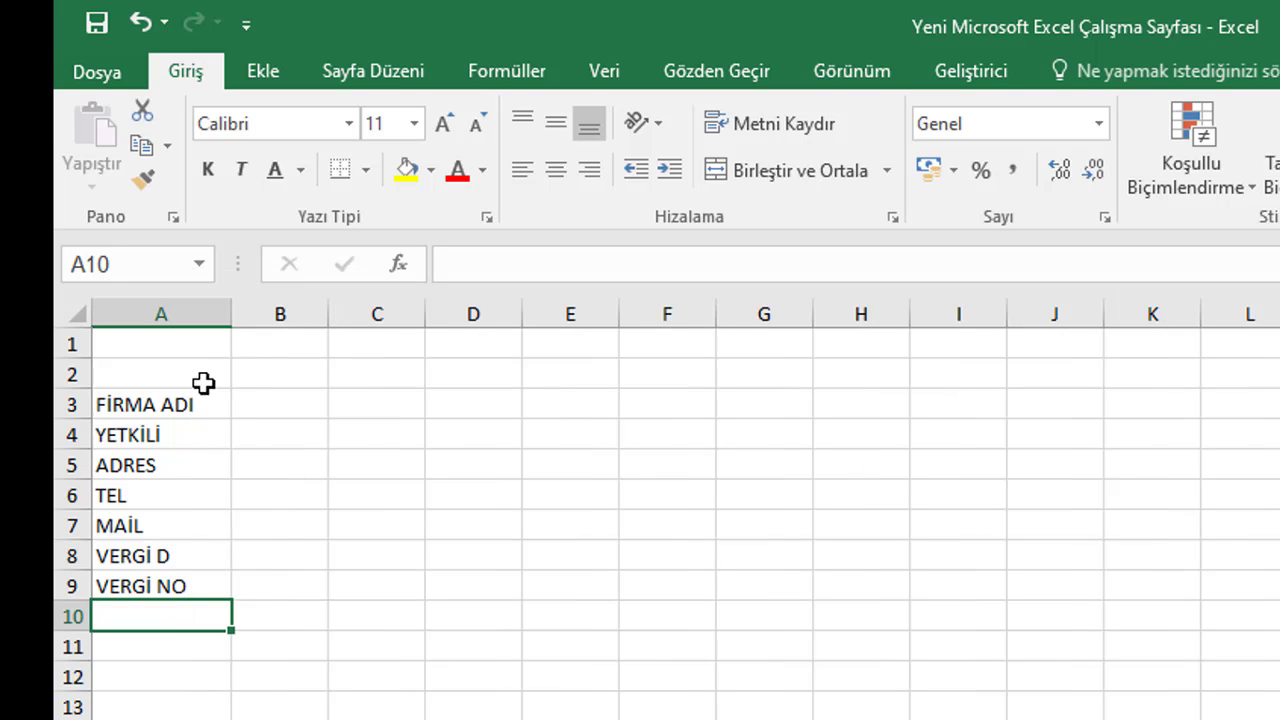
{"action": "left_click", "coordinate": [155, 405]}
{"action": "left_click_drag", "start_coordinate": [240, 407], "coordinate": [271, 586]}
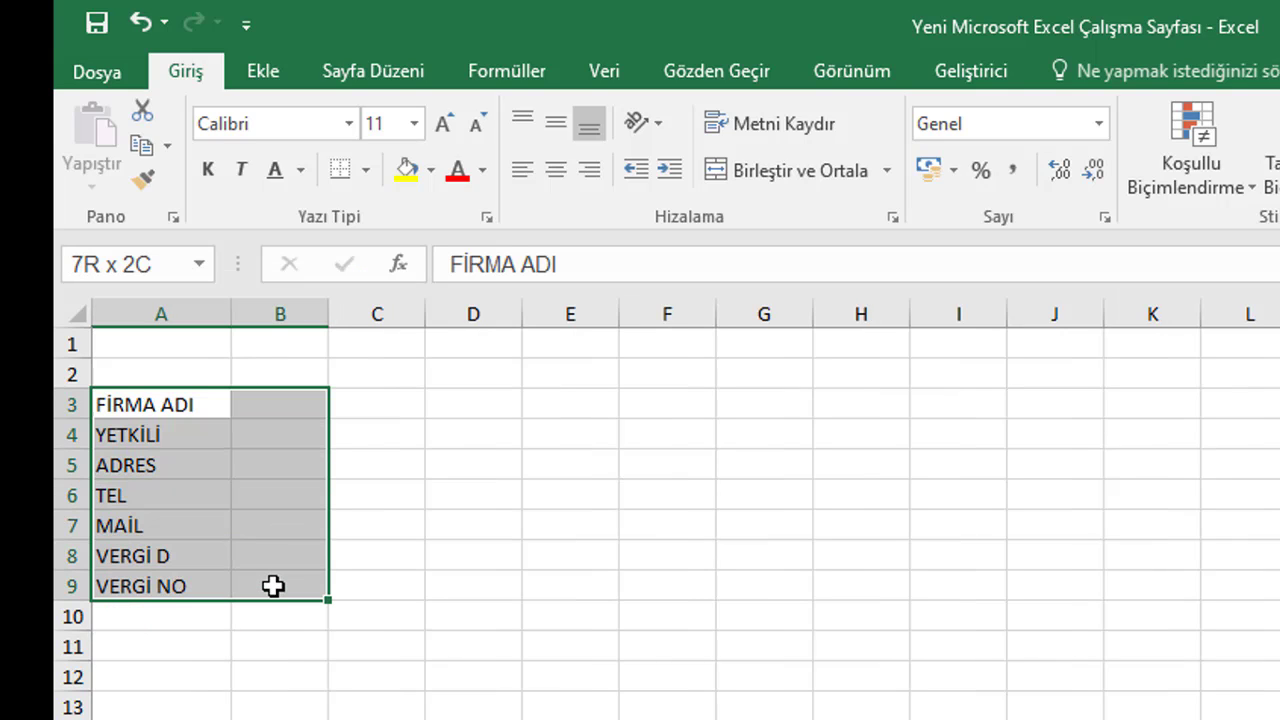
{"action": "left_click", "coordinate": [368, 172]}
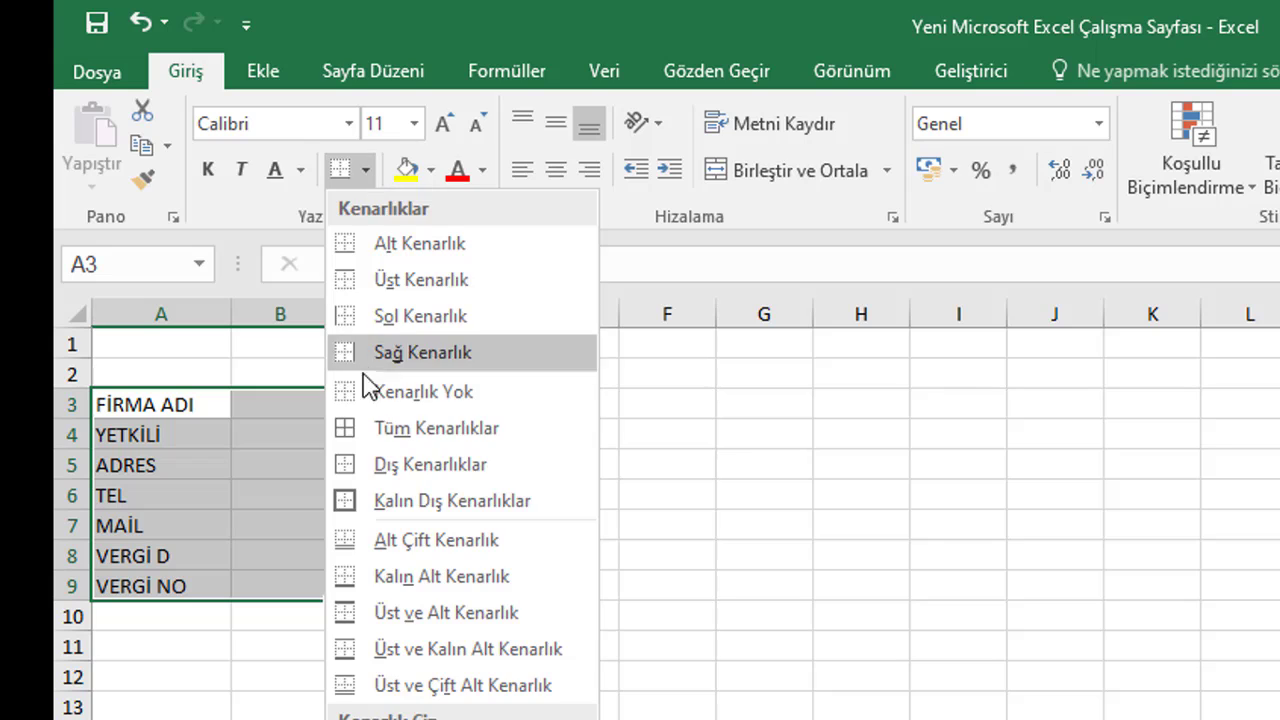
{"action": "left_click", "coordinate": [363, 432]}
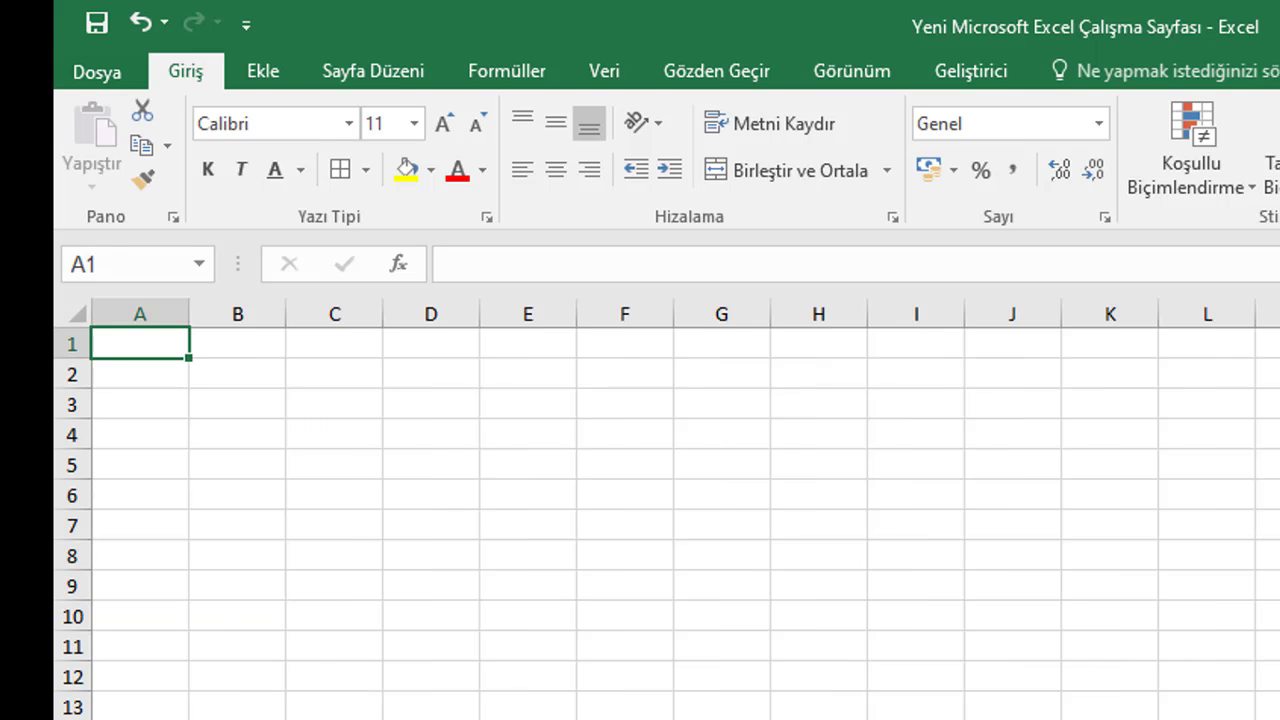
- Rename the Sayfa1 sheet to KAYIT GİRİŞ
{"action": "right_click", "coordinate": [265, 667]}
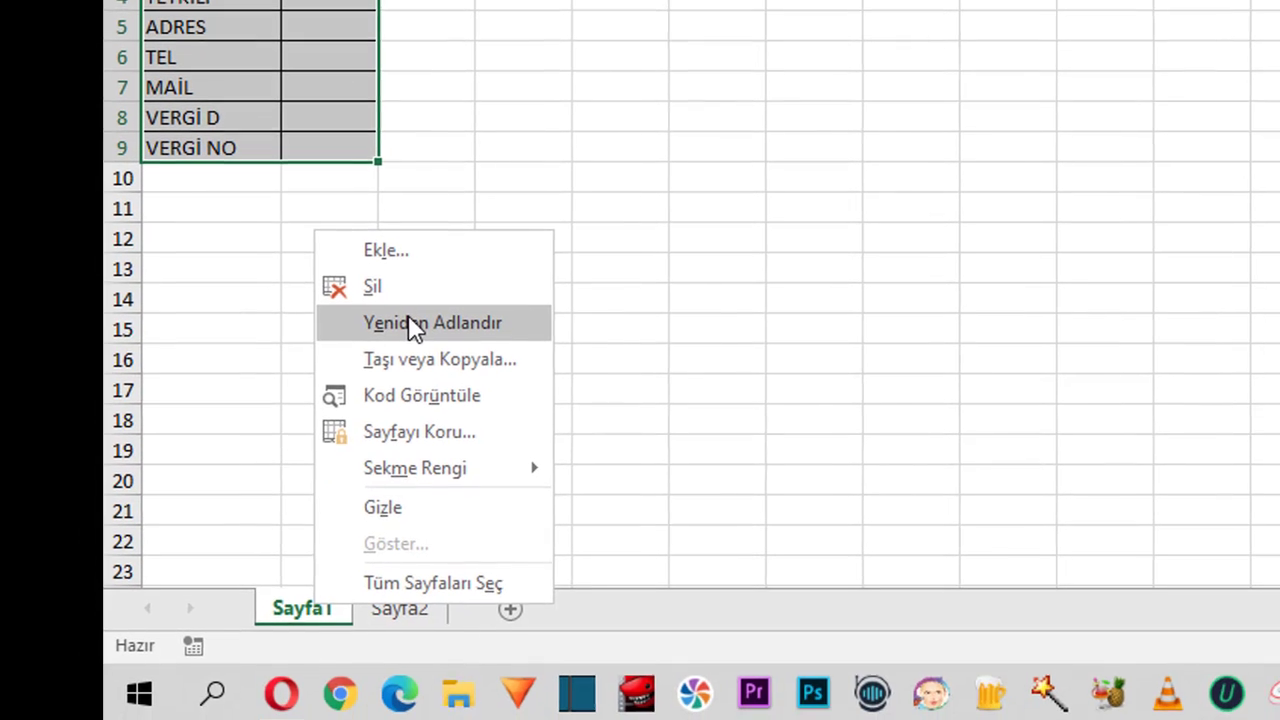
{"action": "left_click", "coordinate": [413, 329]}
{"action": "type", "text": "K"}
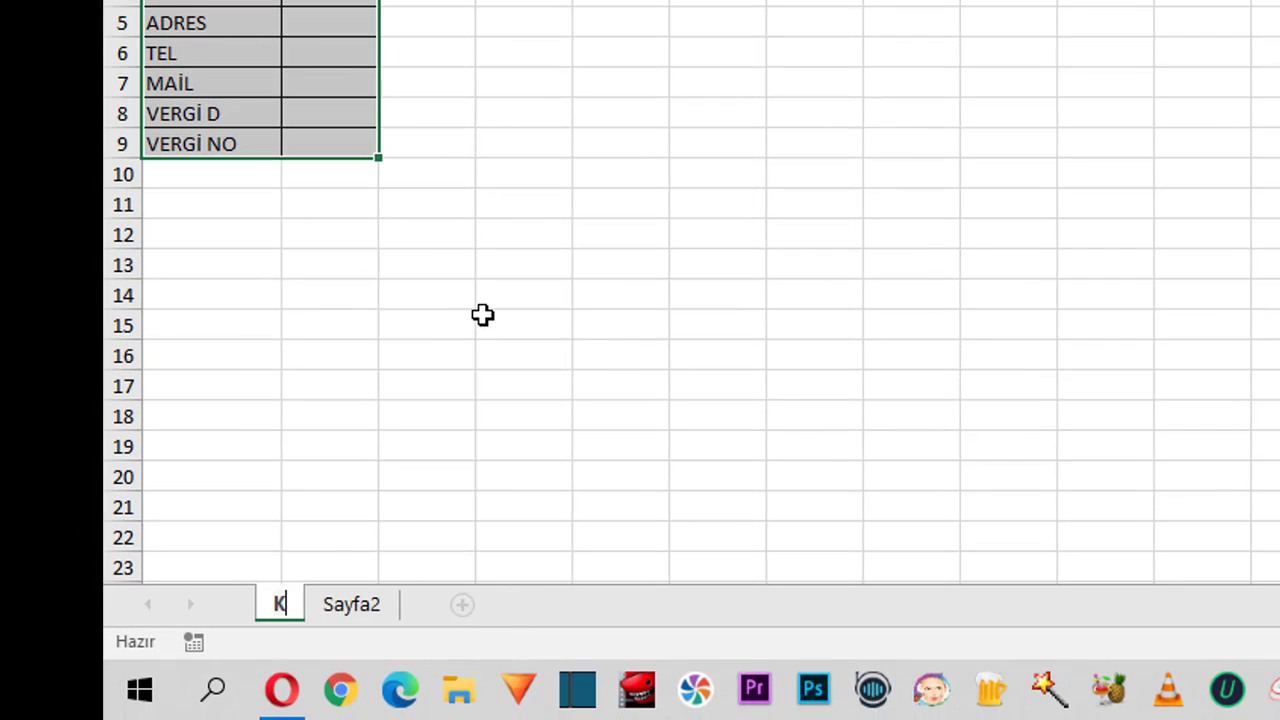
{"action": "type", "text": "AYIT"}
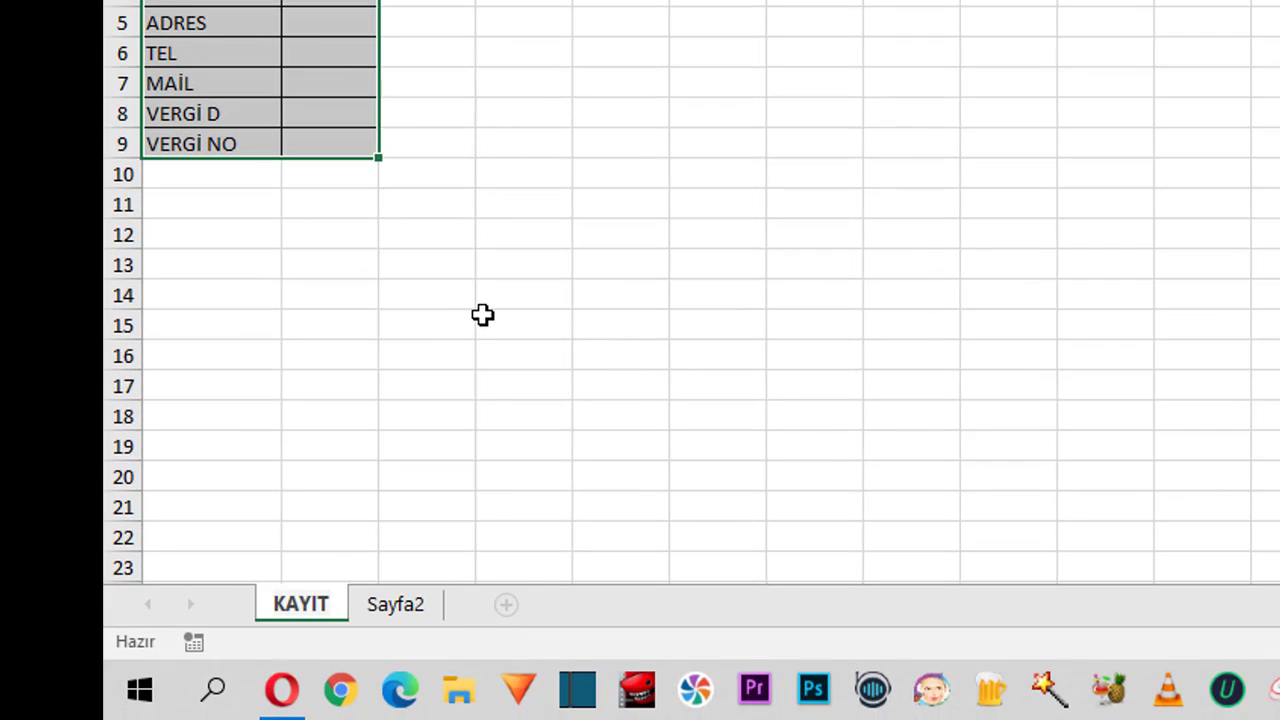
{"action": "type", "text": " GİR"}
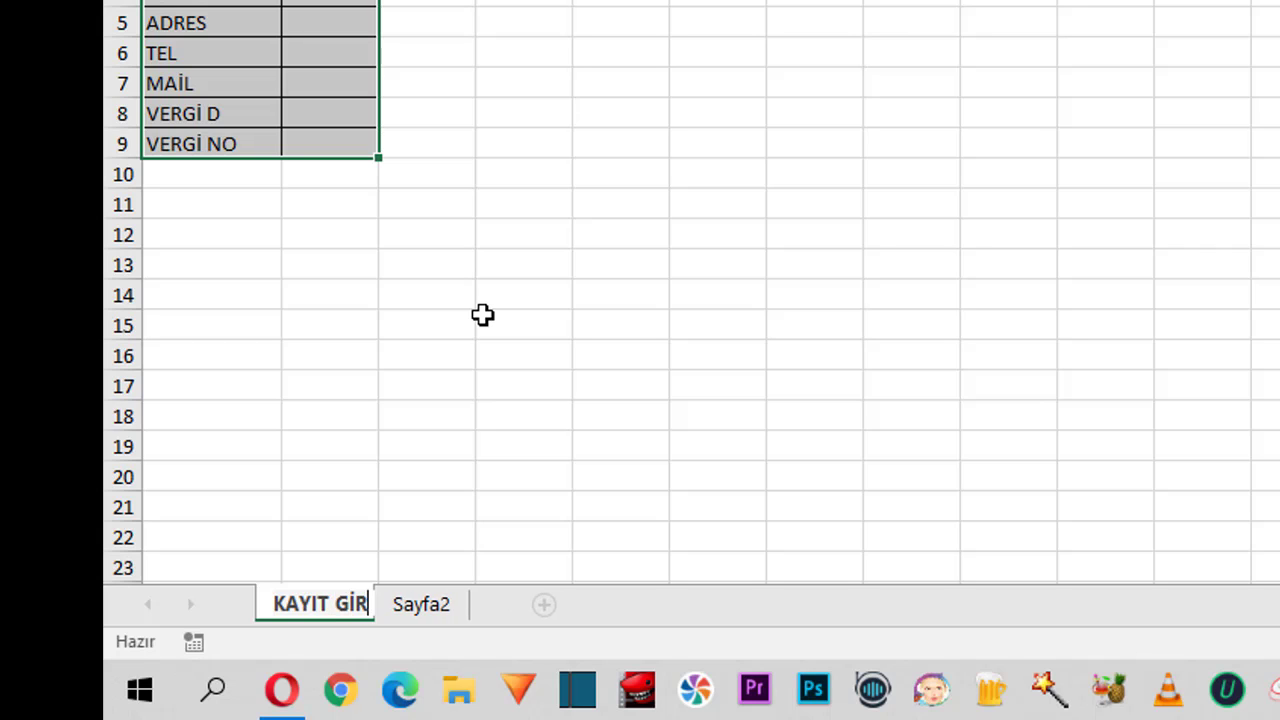
{"action": "type", "text": "İŞ"}
{"action": "left_click", "coordinate": [518, 445]}
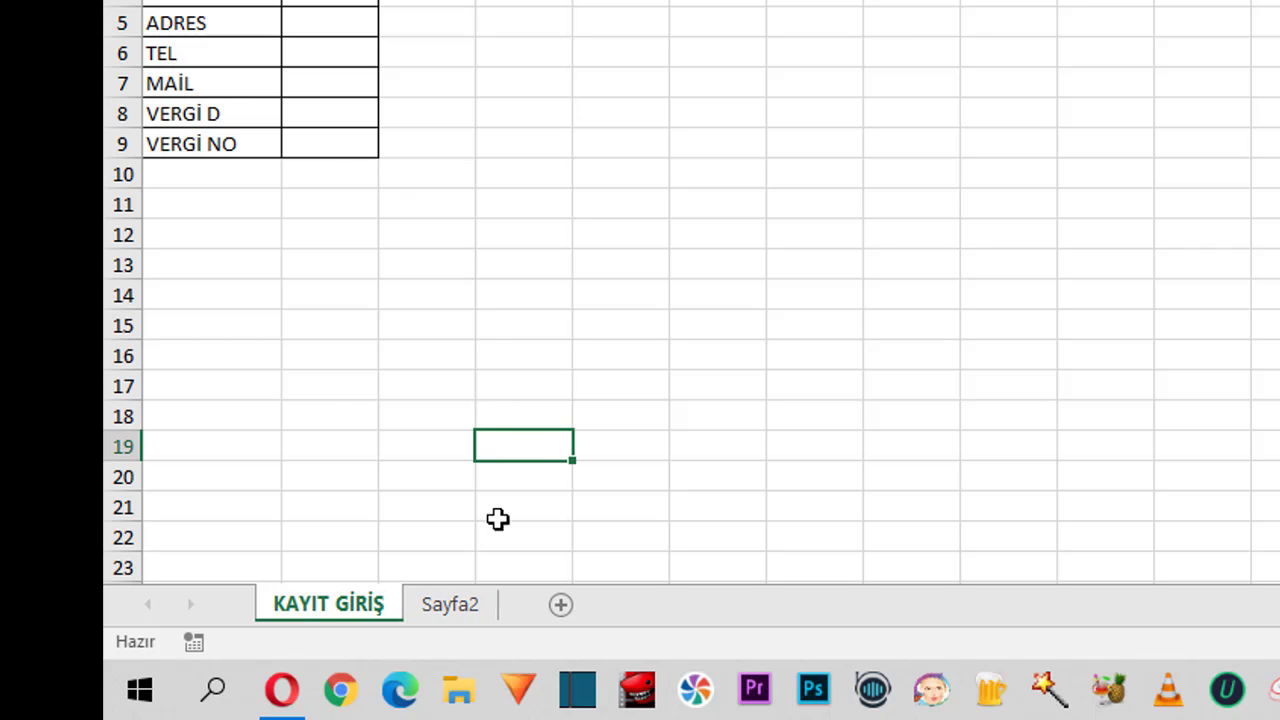
- Rename Sayfa2 to LİSTE and go back to the KAYIT GİRİŞ sheet
{"action": "right_click", "coordinate": [443, 607]}
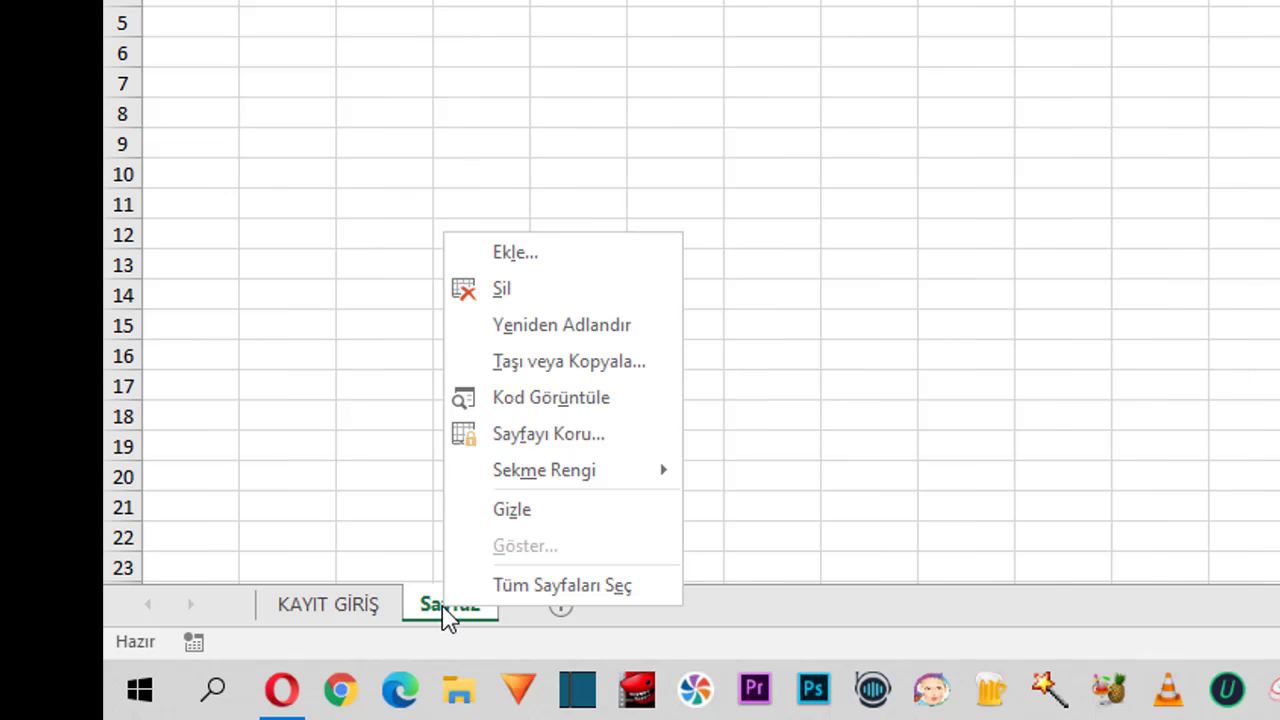
{"action": "left_click", "coordinate": [566, 328]}
{"action": "type", "text": "LİS"}
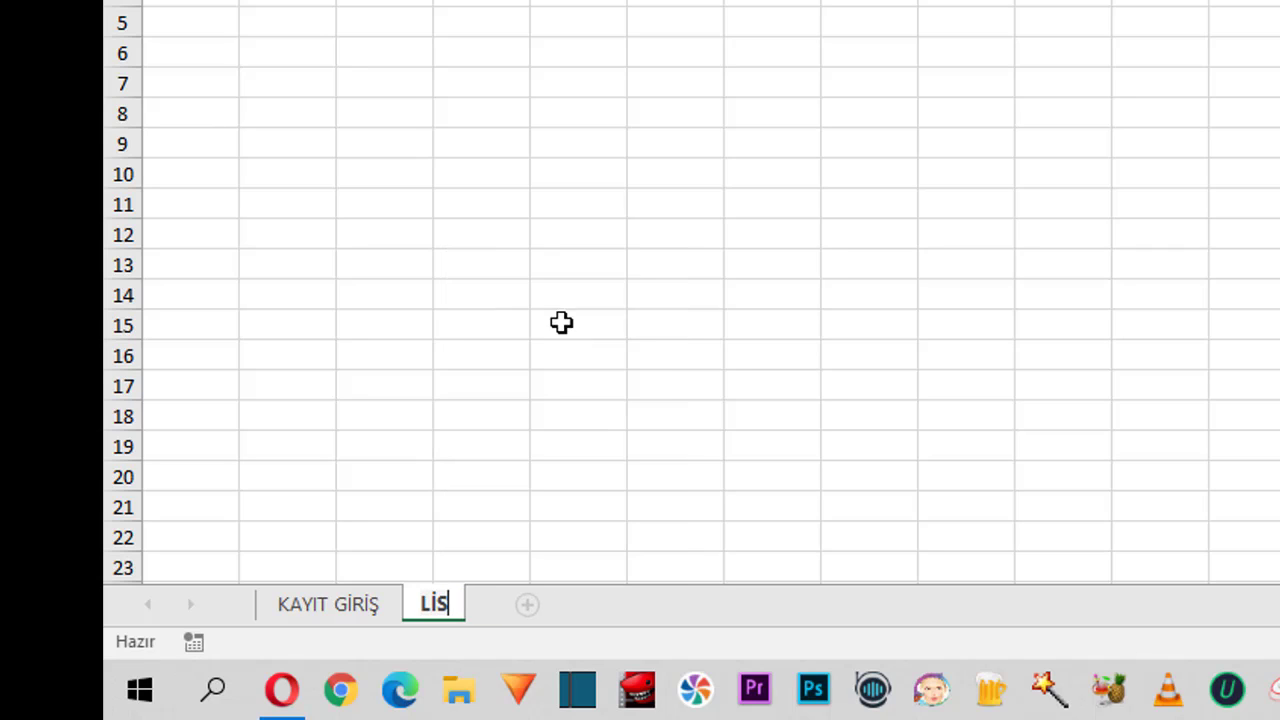
{"action": "type", "text": "TE"}
{"action": "key", "text": "Return"}
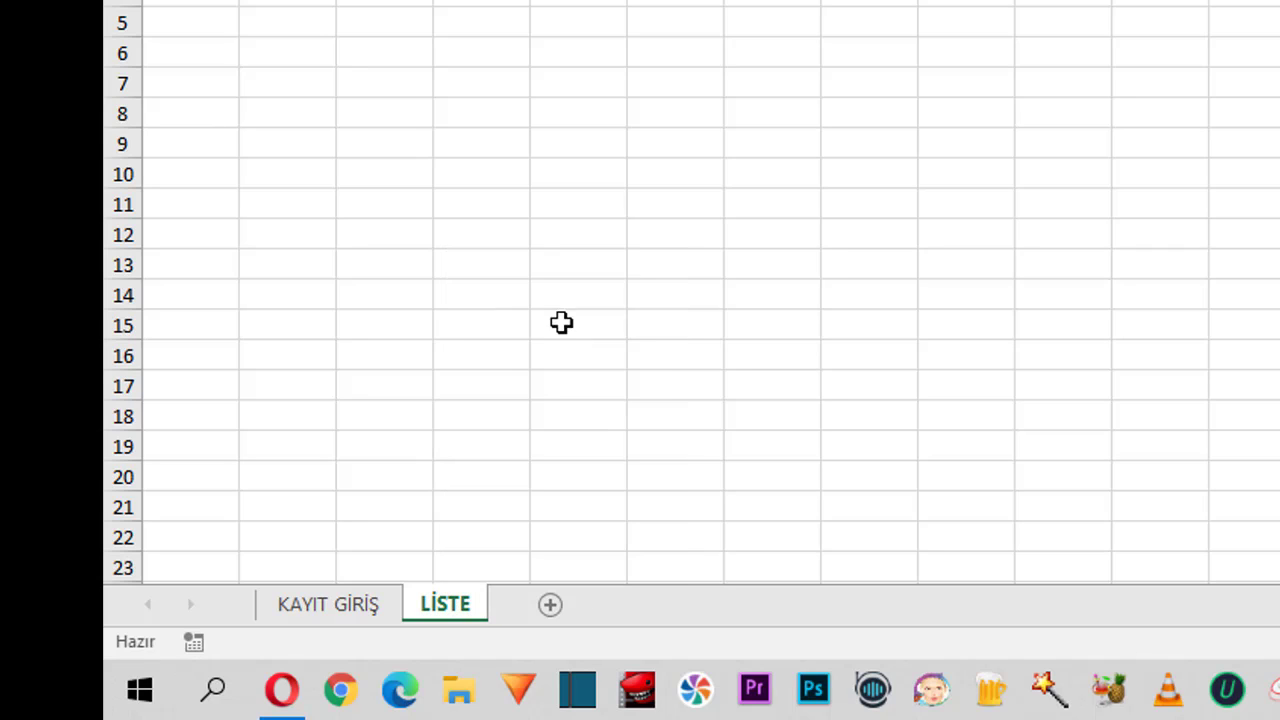
{"action": "left_click", "coordinate": [340, 604]}
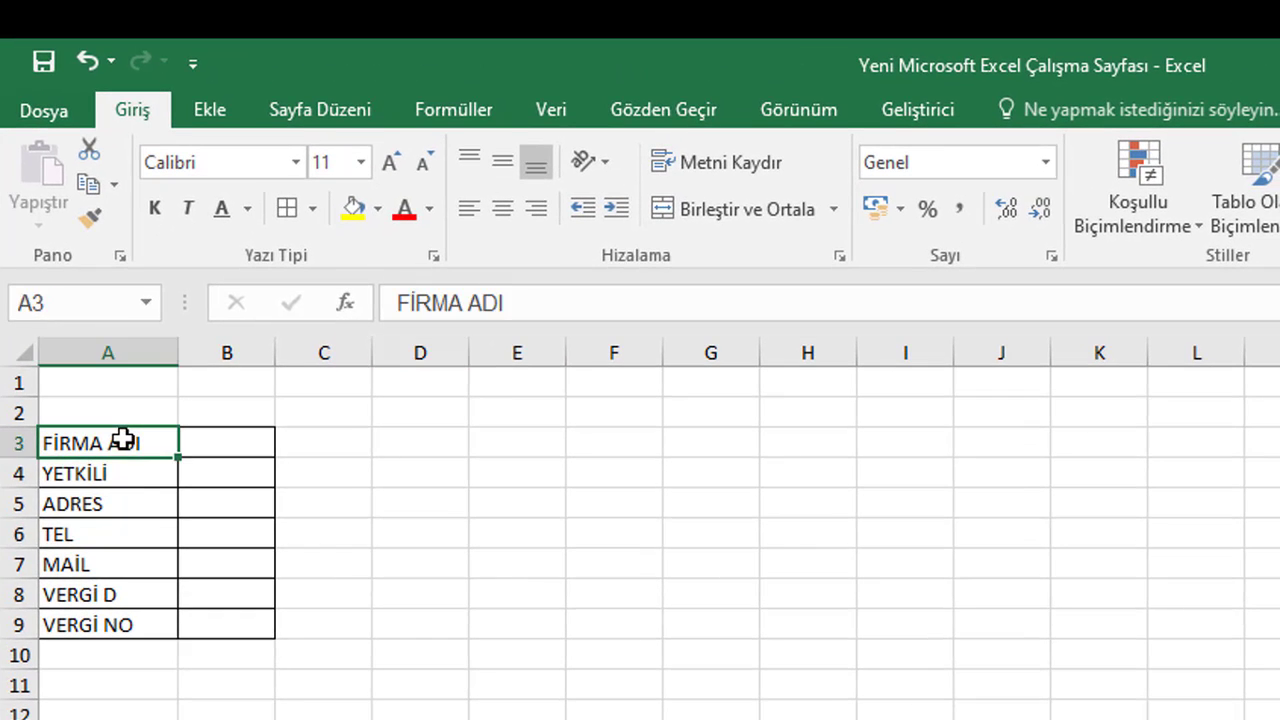
- Copy labels A3:A9 and paste them transposed into LİSTE row 1, widening column A
{"action": "left_click_drag", "start_coordinate": [126, 443], "coordinate": [114, 618]}
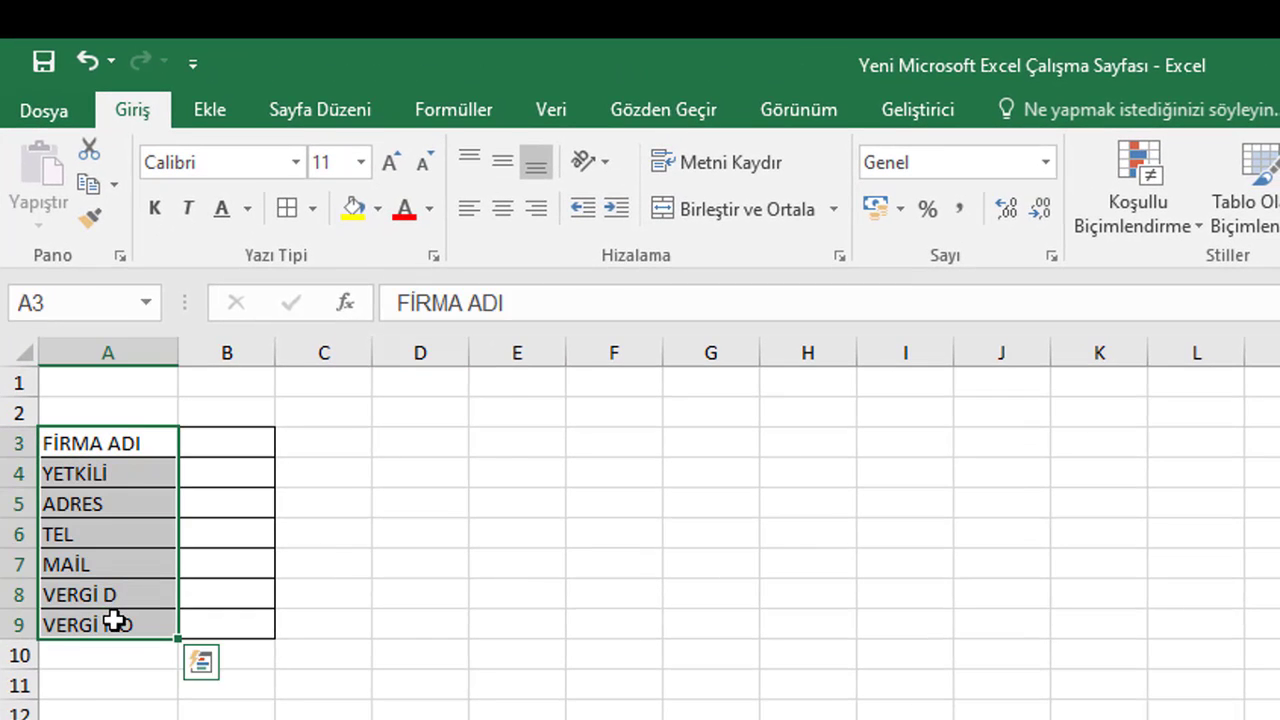
{"action": "right_click", "coordinate": [114, 620]}
{"action": "left_click", "coordinate": [196, 553]}
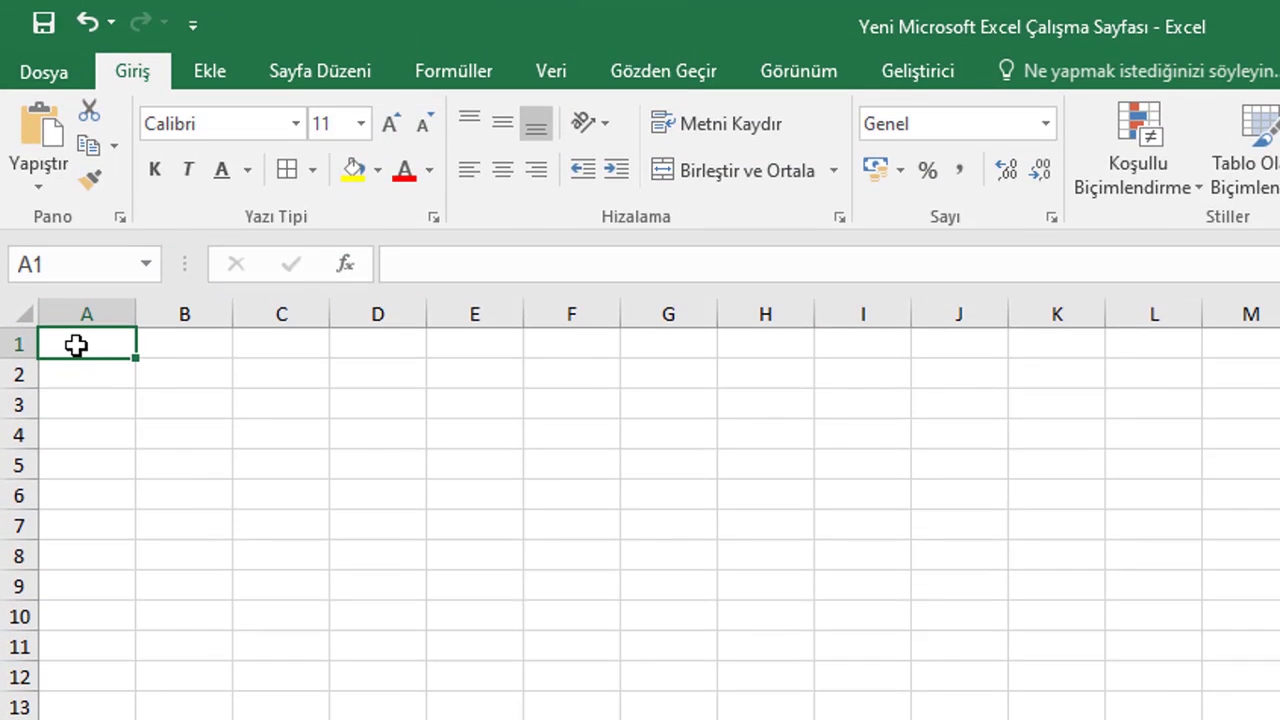
{"action": "right_click", "coordinate": [78, 344]}
{"action": "left_click", "coordinate": [270, 486]}
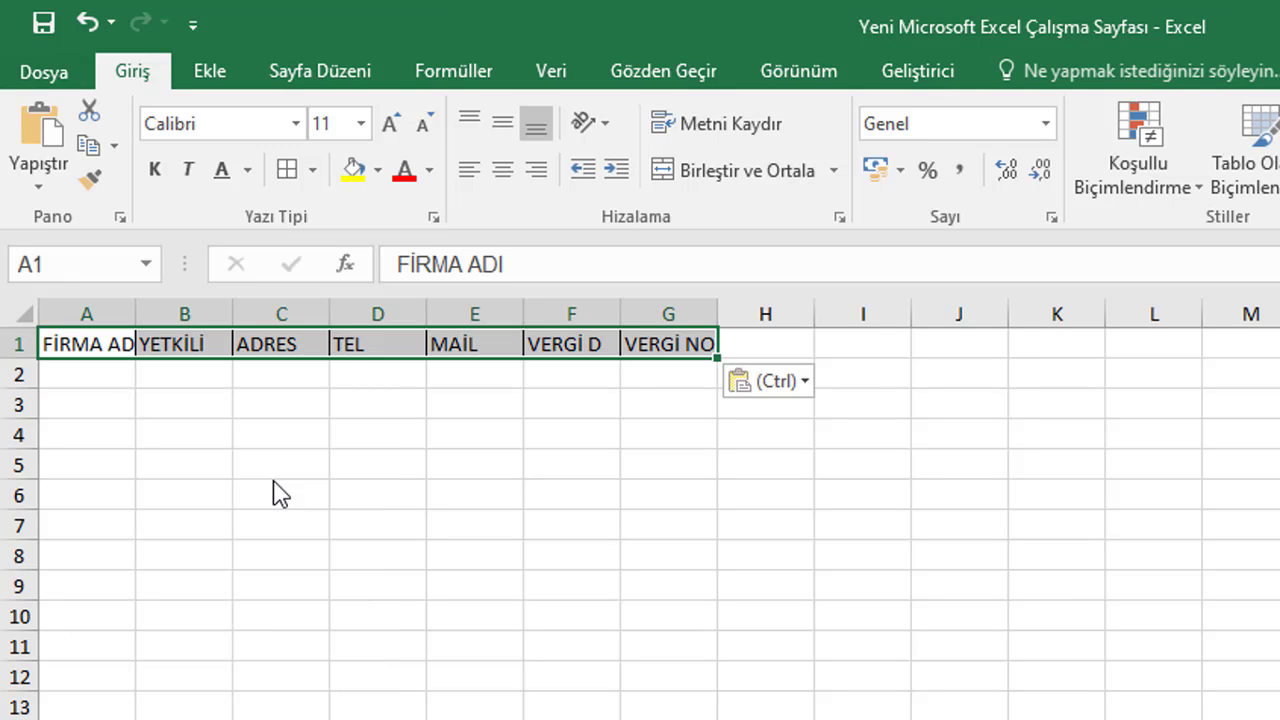
{"action": "left_click_drag", "start_coordinate": [136, 313], "coordinate": [309, 311]}
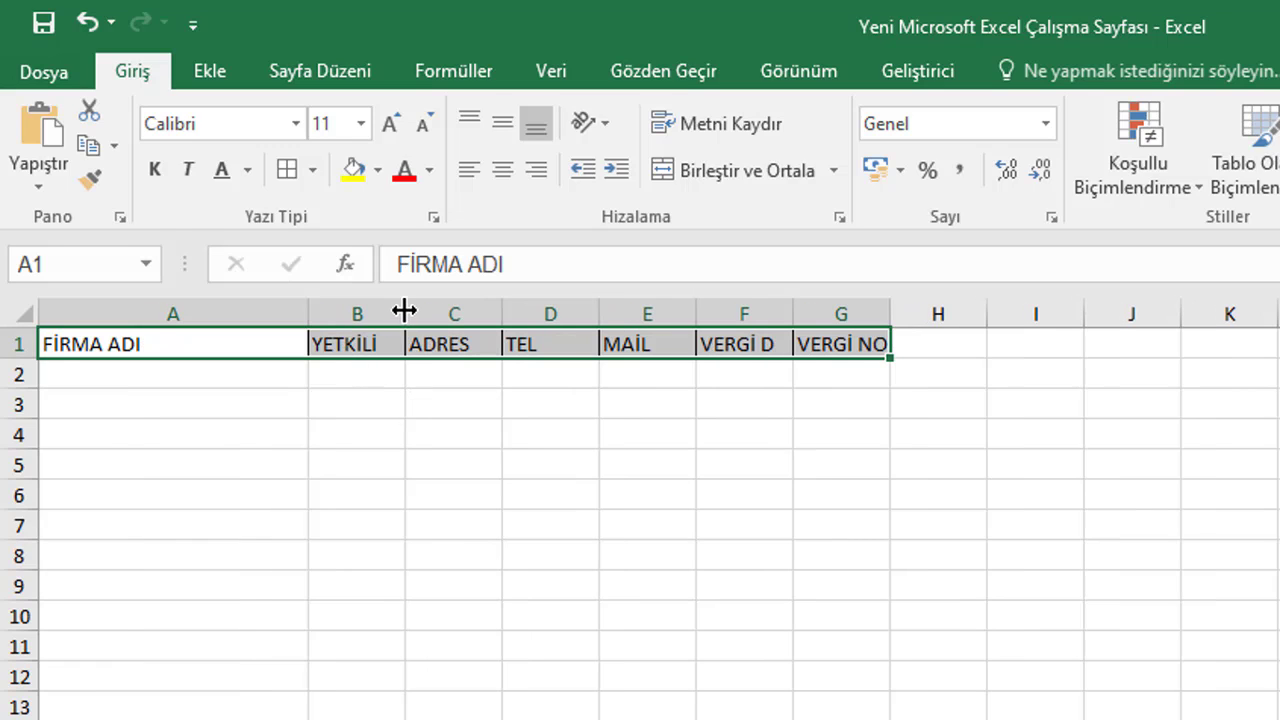
- Widen column B slightly, and widen columns C, D and E for ADRES, TEL and MAİL
{"action": "left_click_drag", "start_coordinate": [406, 311], "coordinate": [414, 309]}
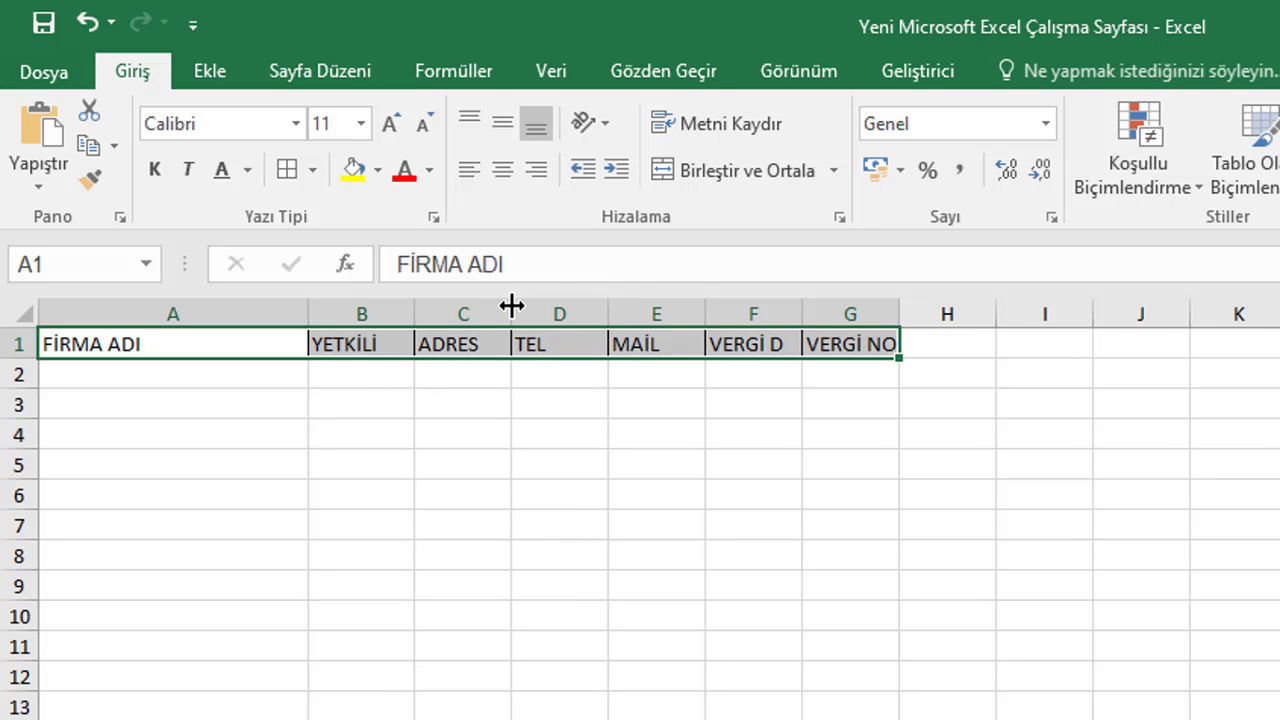
{"action": "mouse_move", "coordinate": [512, 309]}
{"action": "left_mouse_down"}
{"action": "mouse_move", "coordinate": [794, 309]}
{"action": "mouse_move", "coordinate": [805, 330]}
{"action": "left_mouse_up"}
{"action": "left_click_drag", "start_coordinate": [900, 314], "coordinate": [968, 311]}
{"action": "left_click_drag", "start_coordinate": [1065, 317], "coordinate": [1220, 317]}
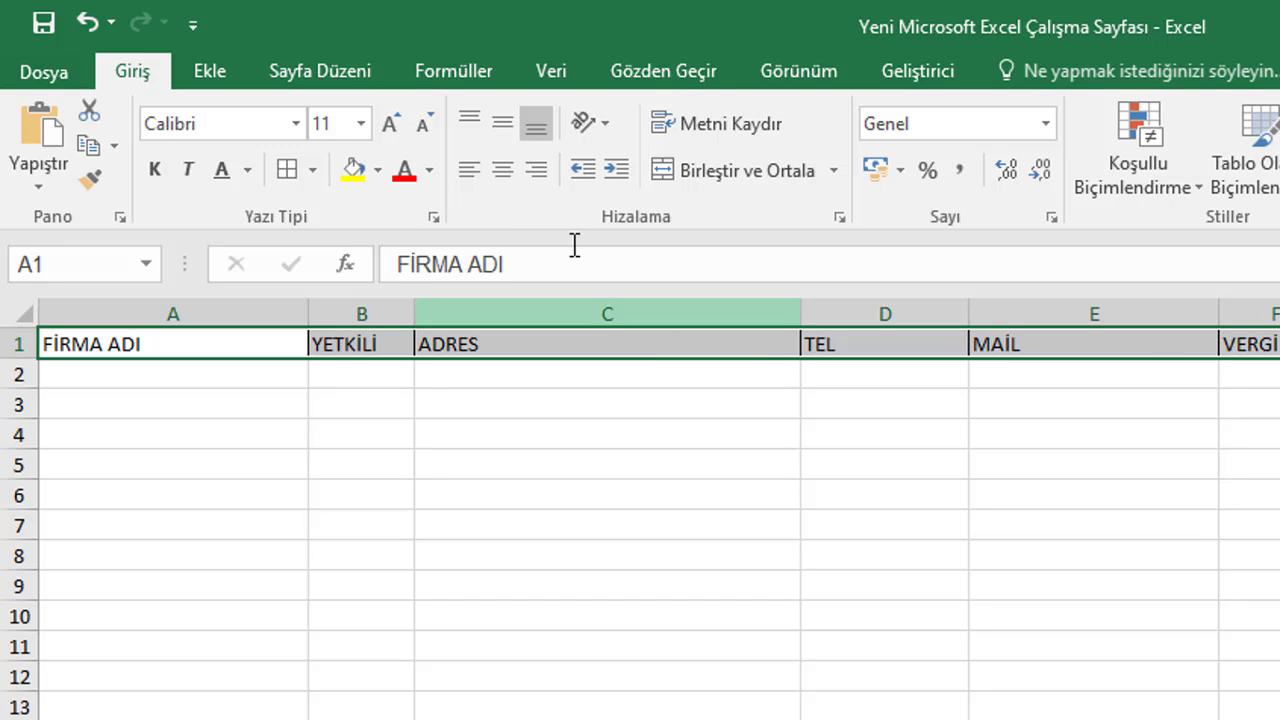
- Make the header row centered and bold with a light grey fill
{"action": "left_click", "coordinate": [501, 171]}
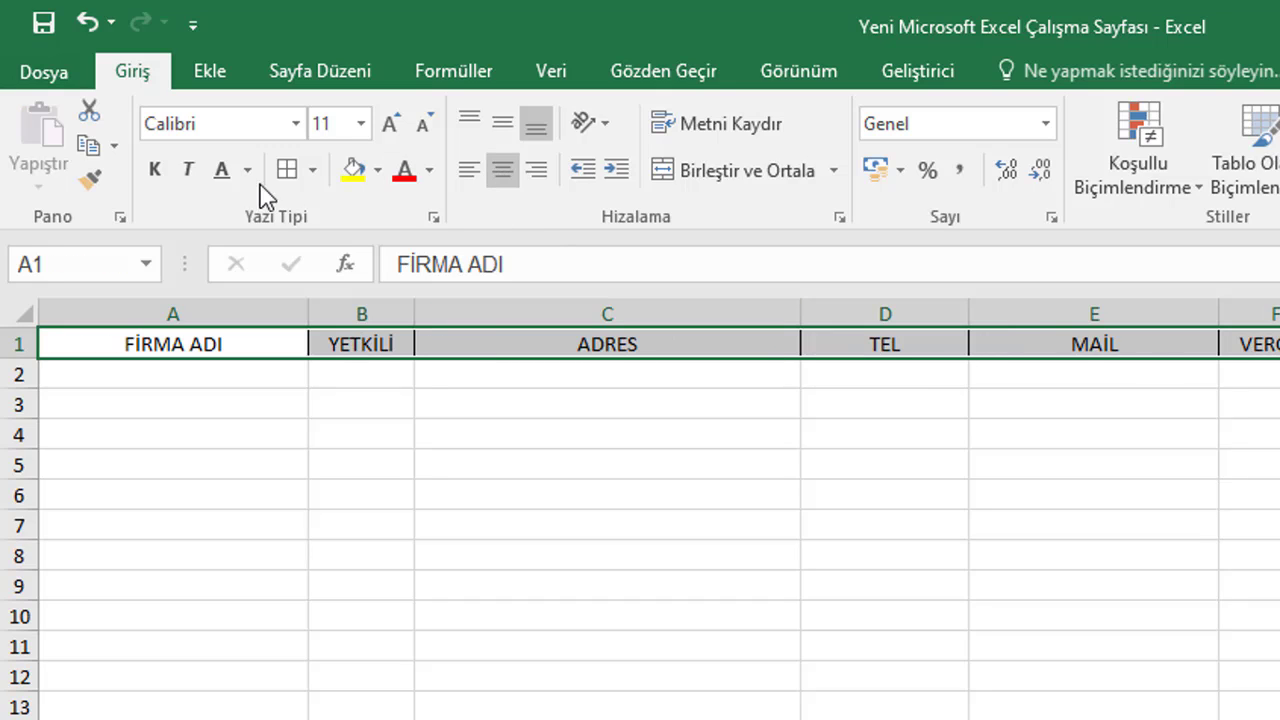
{"action": "left_click", "coordinate": [155, 170]}
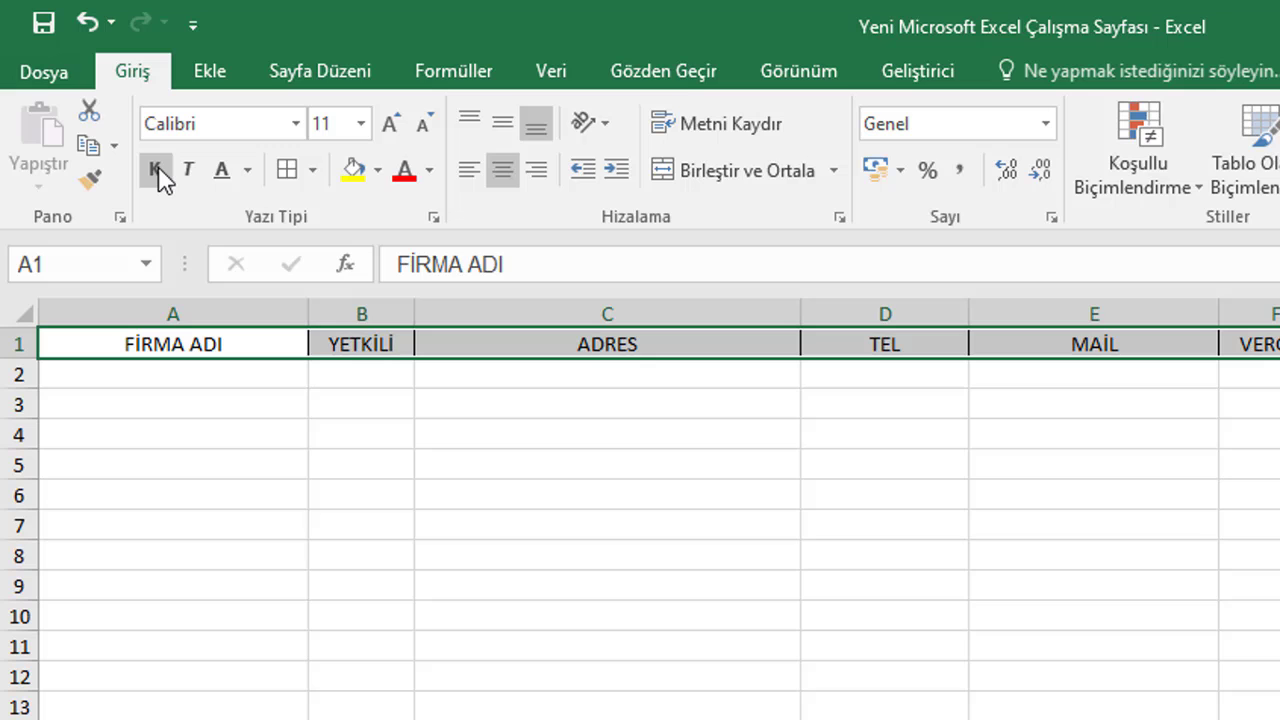
{"action": "left_click", "coordinate": [377, 172]}
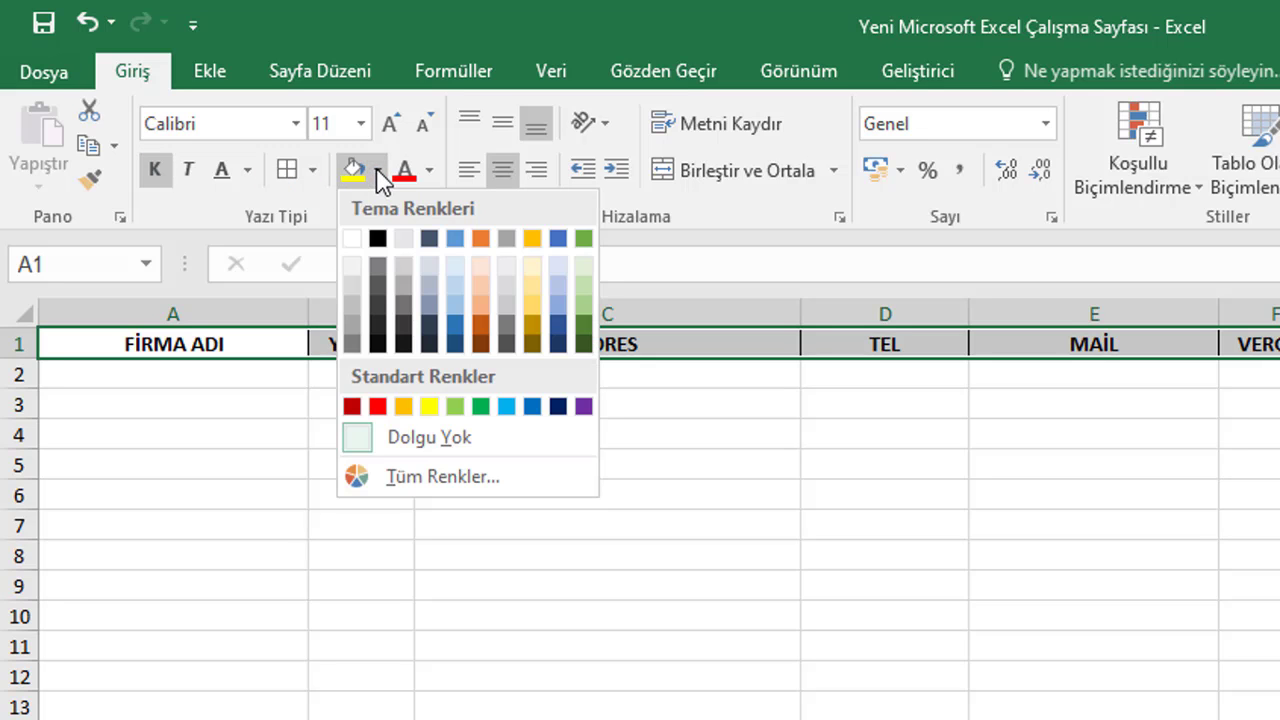
{"action": "left_click", "coordinate": [353, 267]}
- Put borders on every cell of A2:G20 and return to the KAYIT GİRİŞ sheet
{"action": "left_click", "coordinate": [158, 345]}
{"action": "mouse_move", "coordinate": [158, 345]}
{"action": "left_mouse_down"}
{"action": "mouse_move", "coordinate": [979, 273]}
{"action": "mouse_move", "coordinate": [1054, 641]}
{"action": "mouse_move", "coordinate": [1043, 663]}
{"action": "left_mouse_up"}
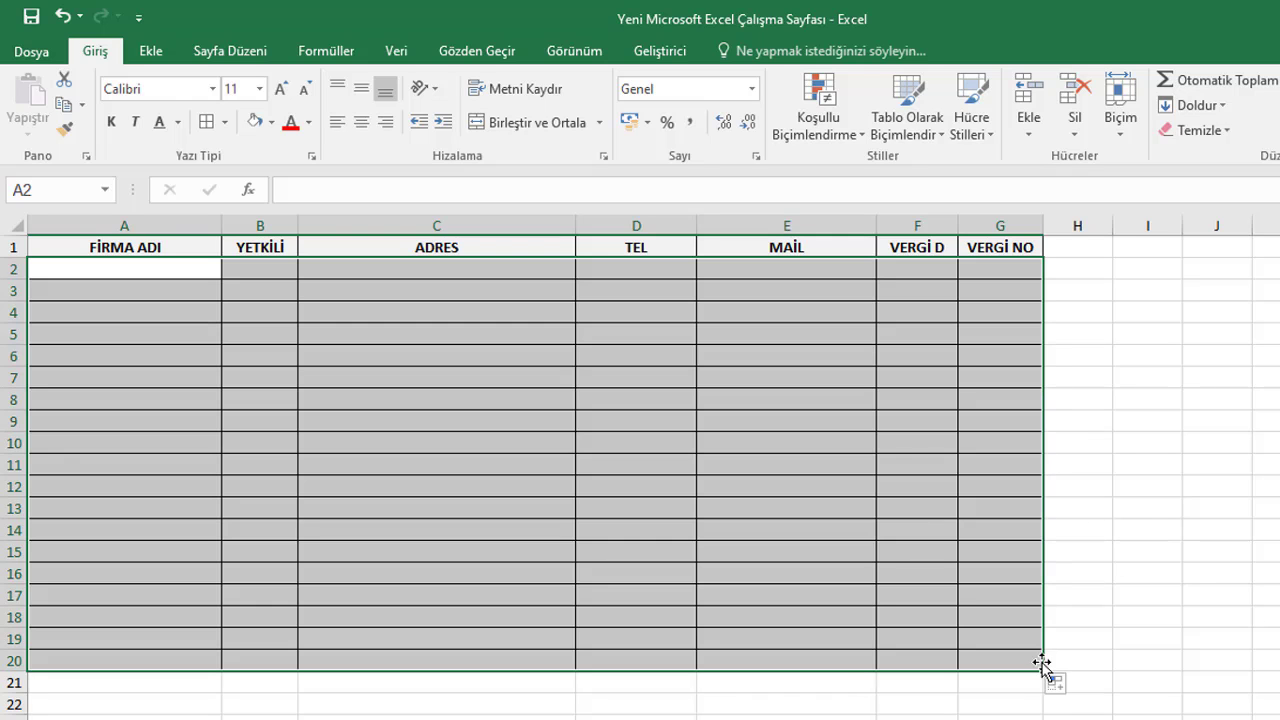
{"action": "left_click", "coordinate": [246, 706]}
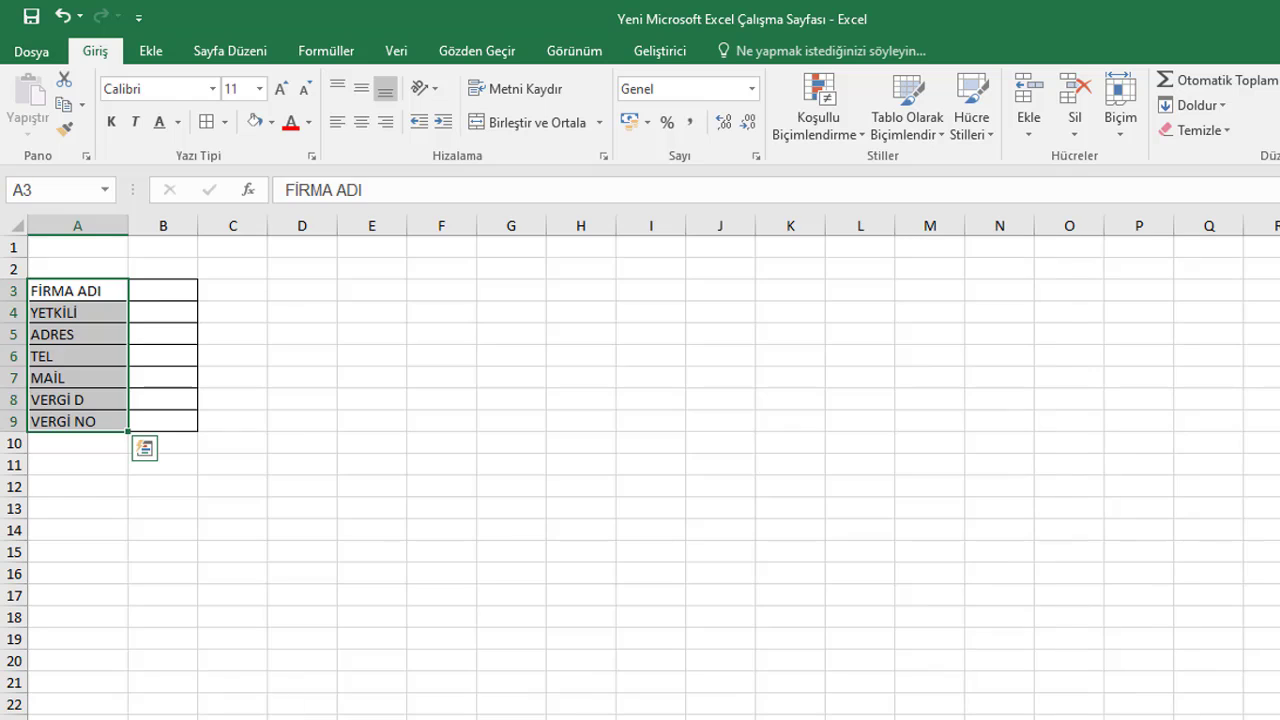
- Widen column B and enter a sample company name, contact person and address in B3:B5
{"action": "left_click", "coordinate": [210, 643]}
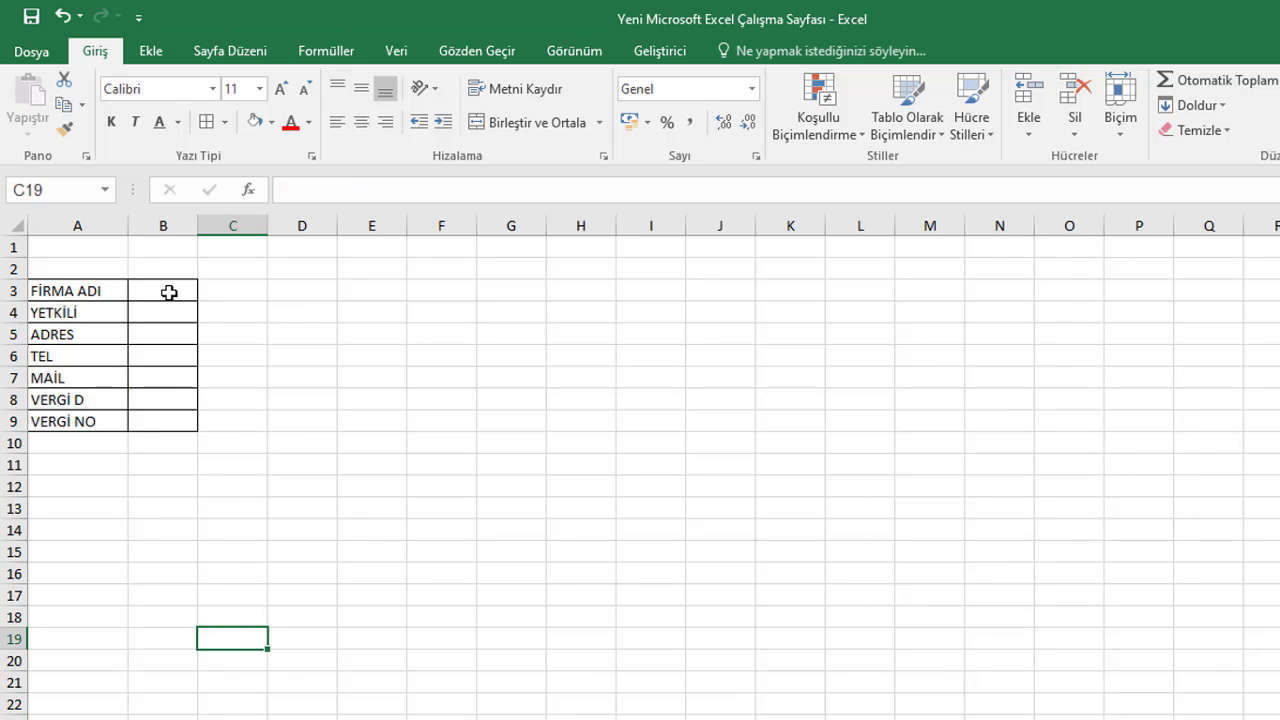
{"action": "left_click_drag", "start_coordinate": [199, 225], "coordinate": [276, 231]}
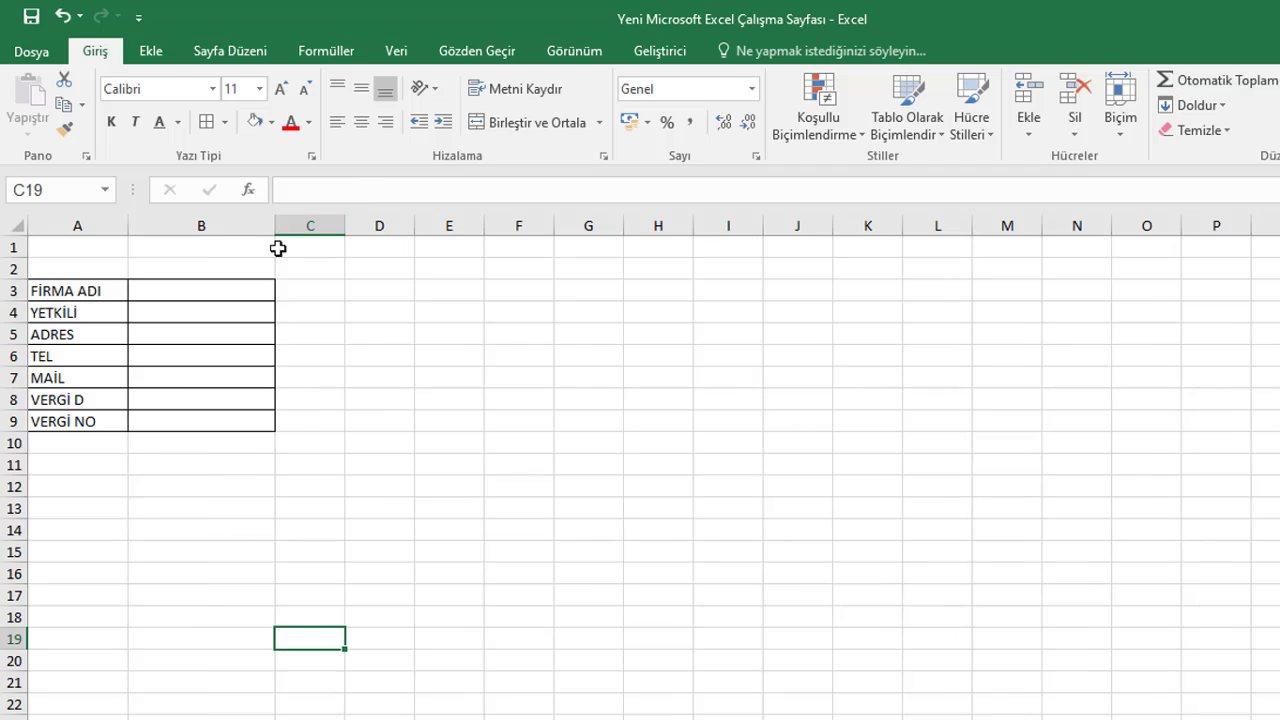
{"action": "left_click", "coordinate": [165, 293]}
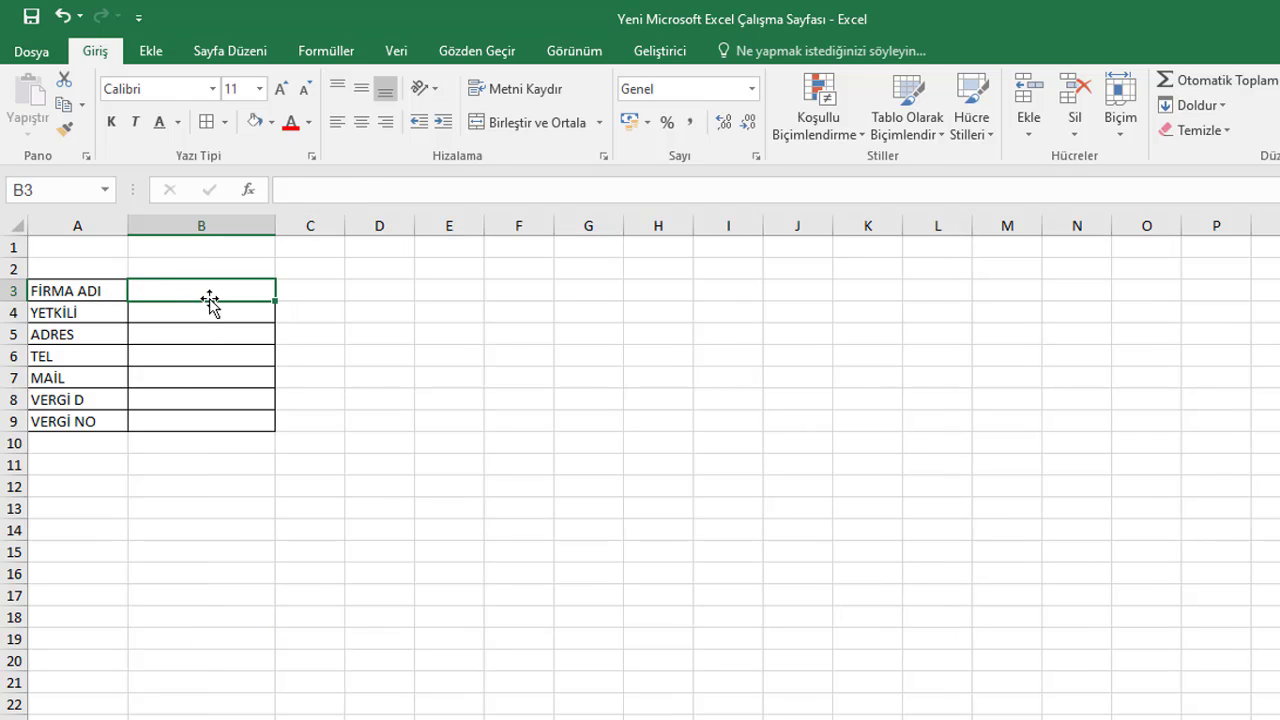
{"action": "type", "text": "UMUT TİC"}
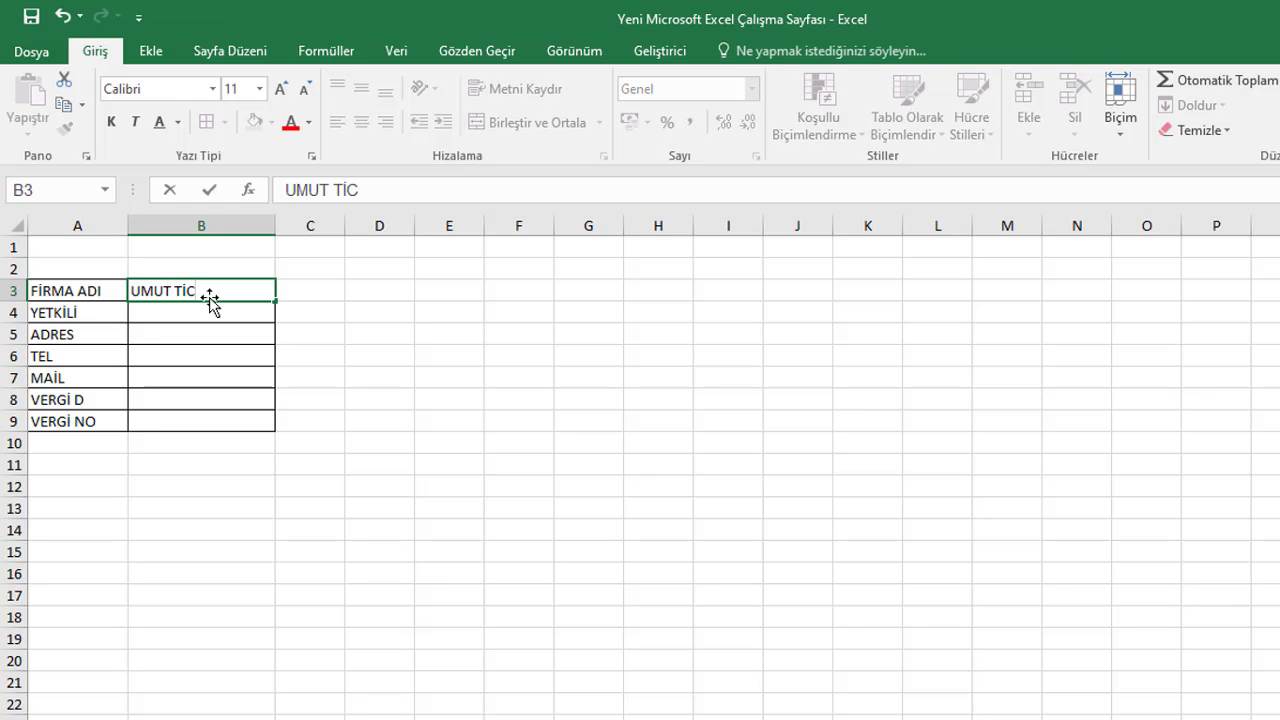
{"action": "key", "text": "Return"}
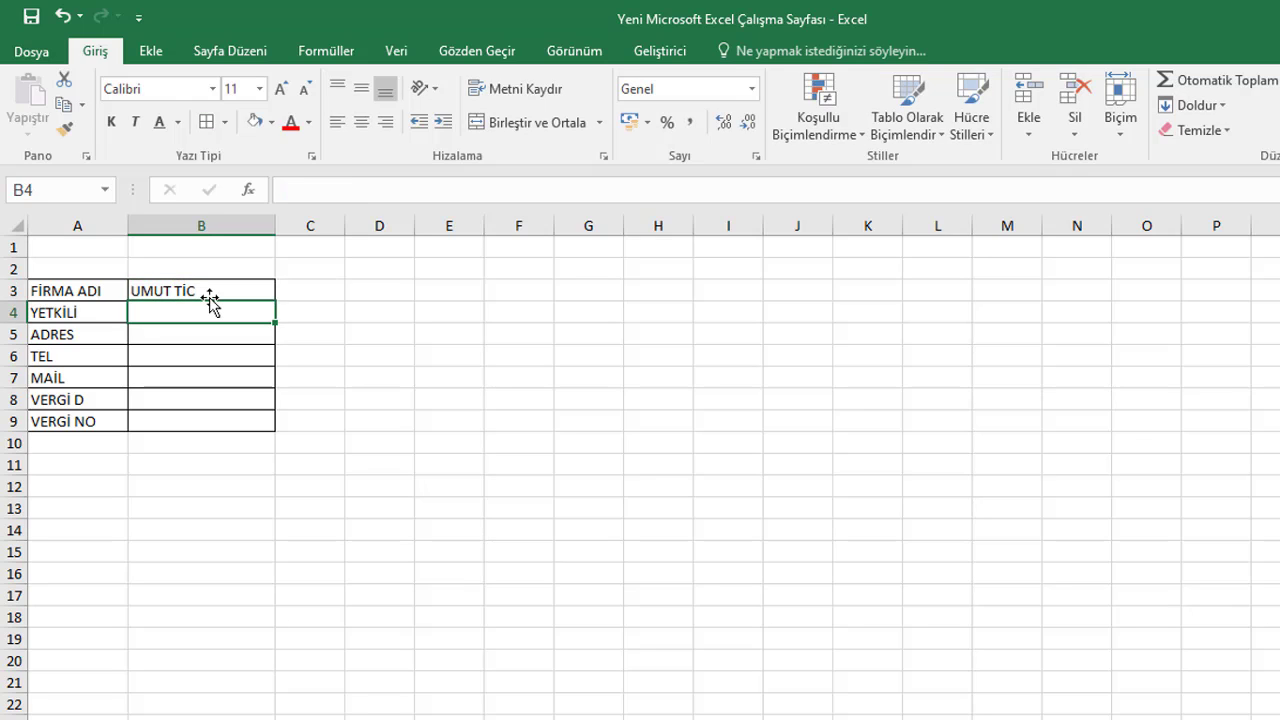
{"action": "type", "text": "UMUT"}
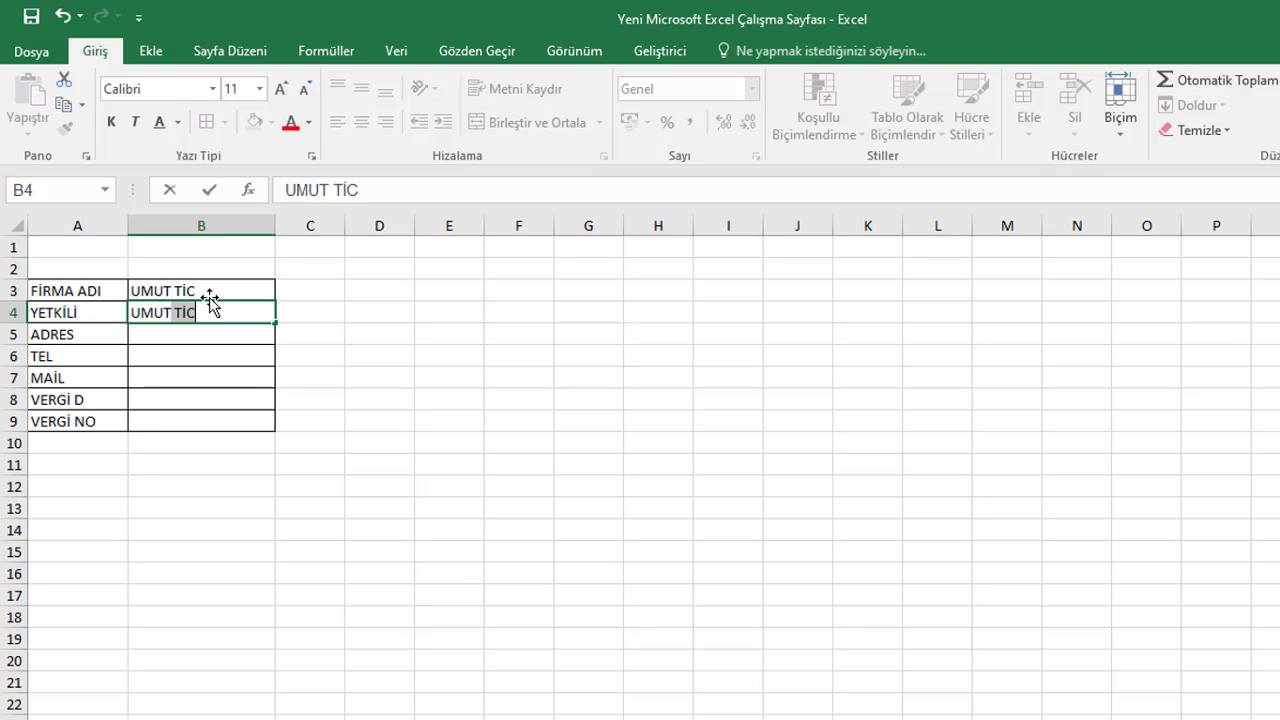
{"action": "key", "text": "BackSpace"}
{"action": "key", "text": "Return"}
{"action": "type", "text": "Ş"}
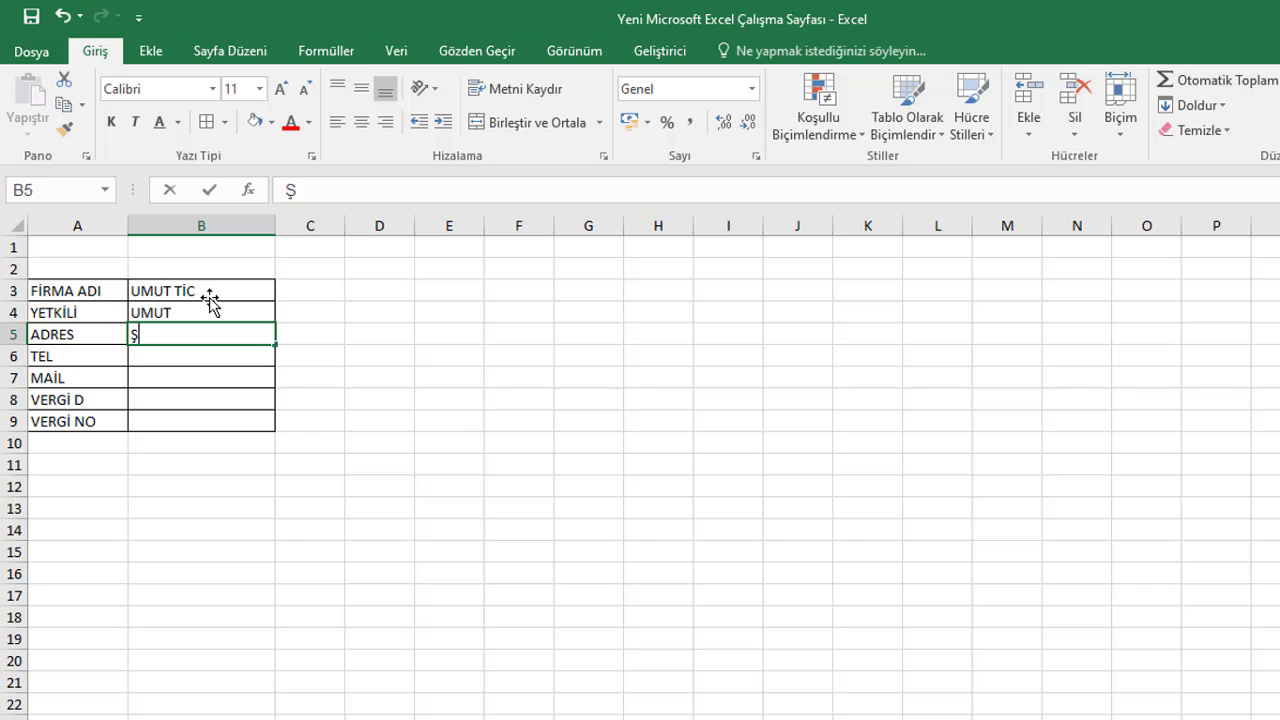
{"action": "type", "text": "İŞLİ"}
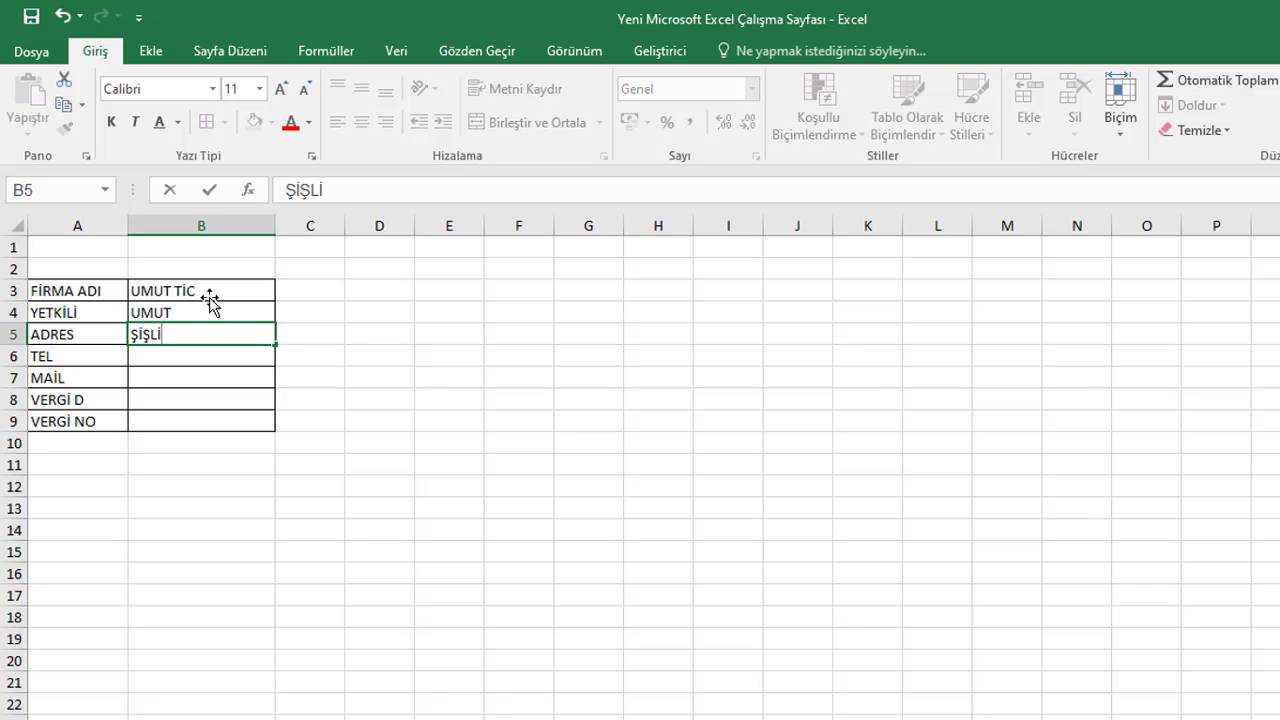
{"action": "key", "text": "Return"}
- Enter a sample phone number, e-mail, tax office and tax number in B6:B9
{"action": "type", "text": "0"}
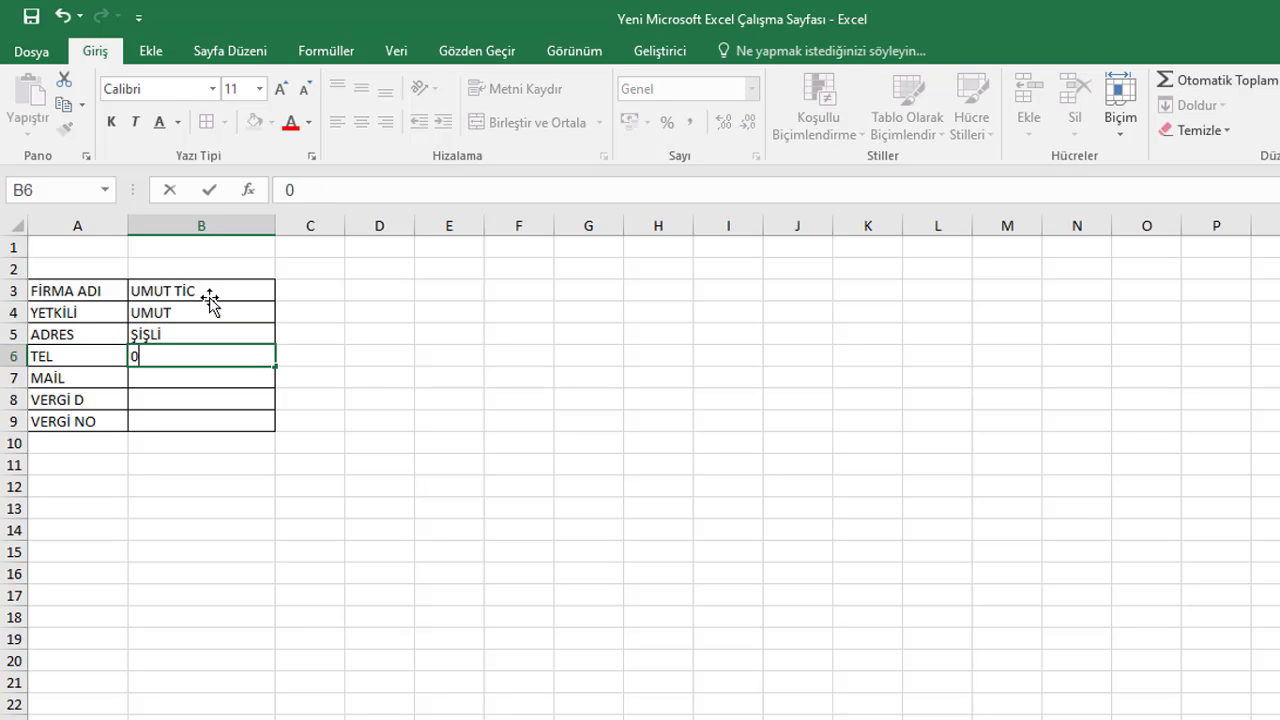
{"action": "type", "text": "212 2"}
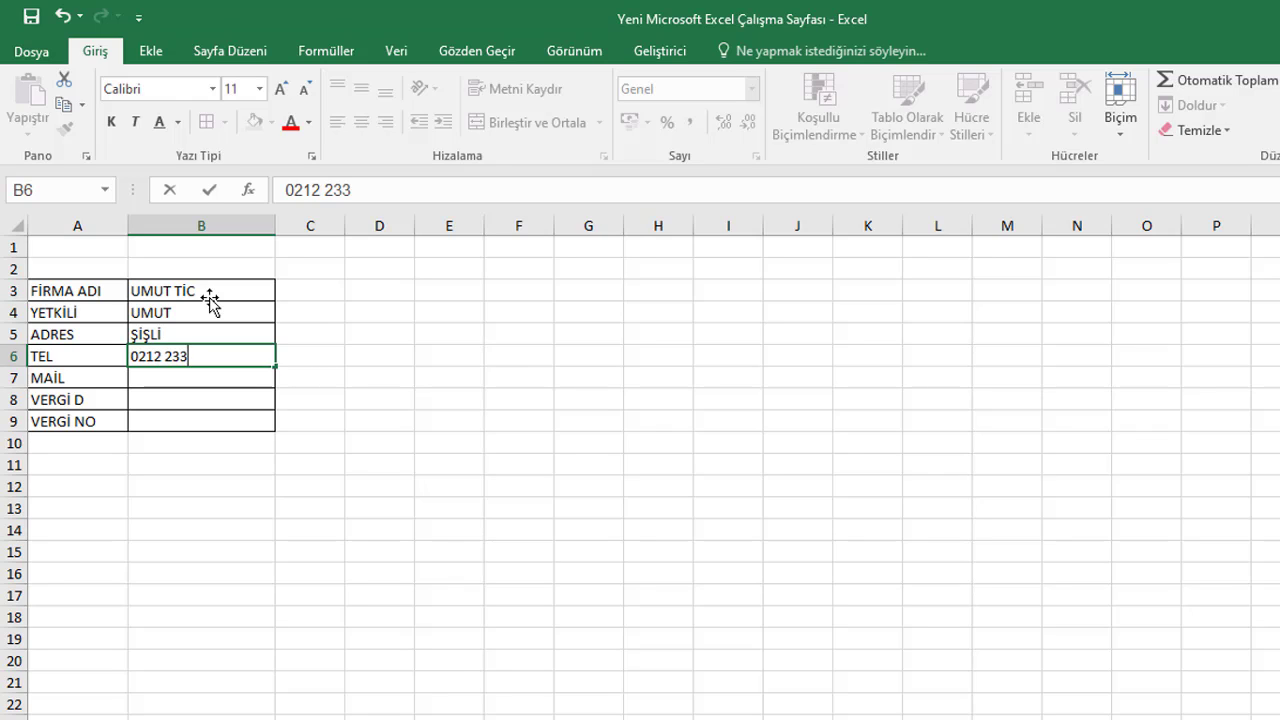
{"action": "type", "text": "3333"}
{"action": "key", "text": "Return"}
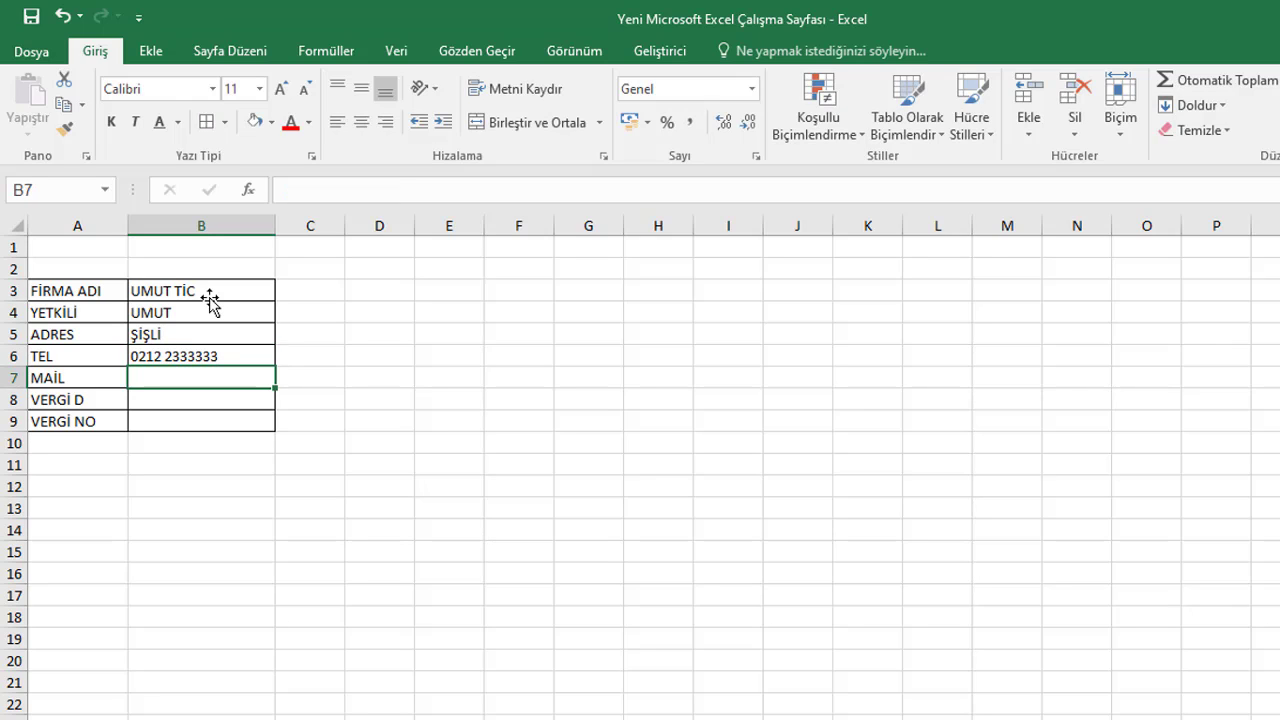
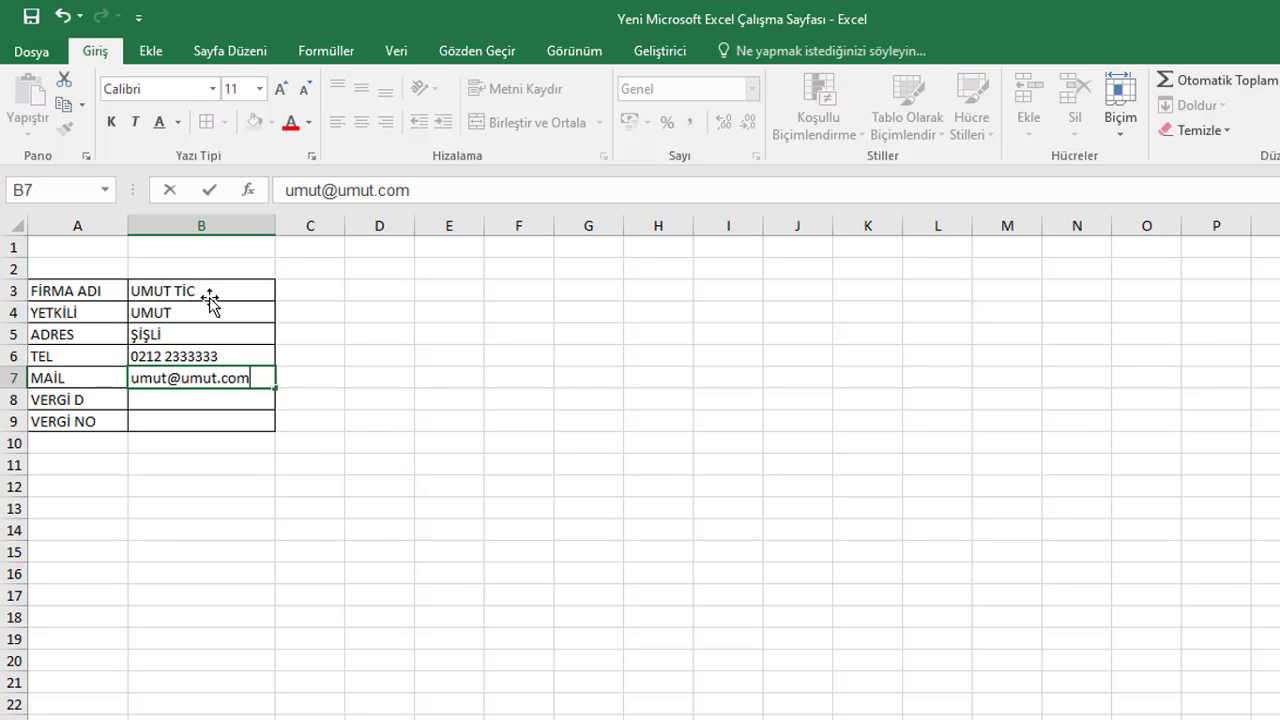
{"action": "left_click", "coordinate": [184, 394]}
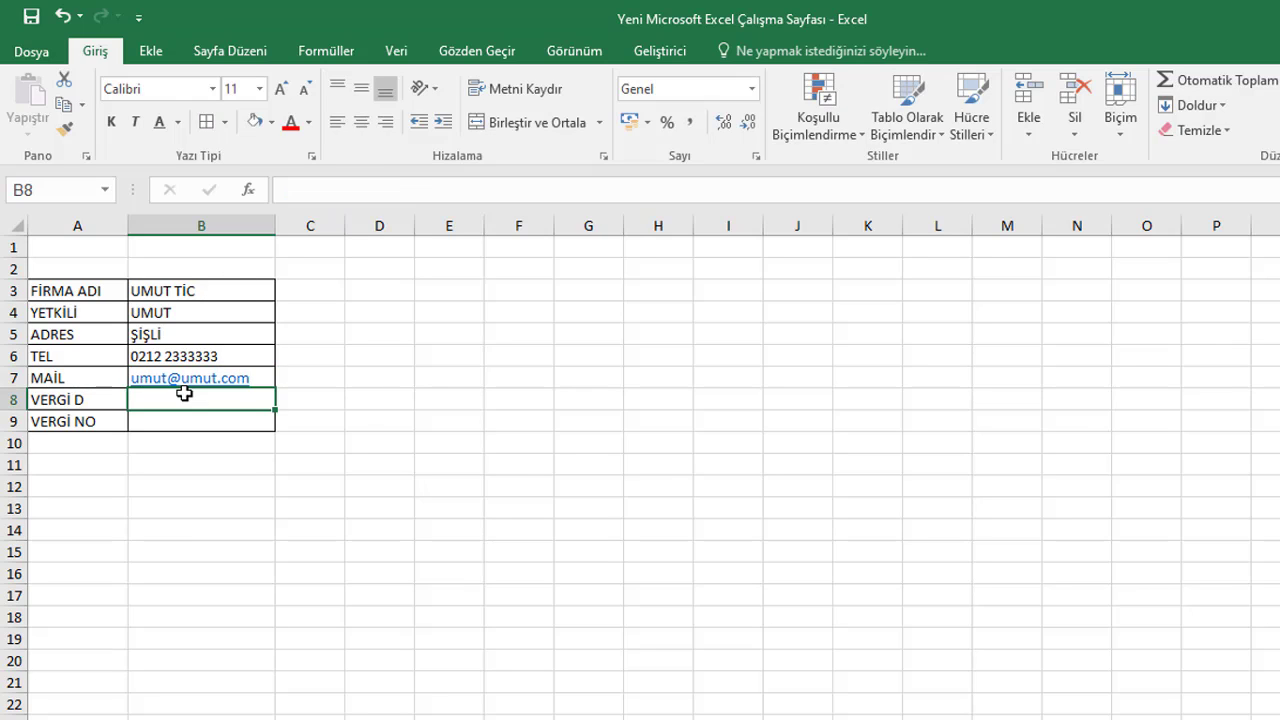
{"action": "type", "text": "ŞİŞLİ"}
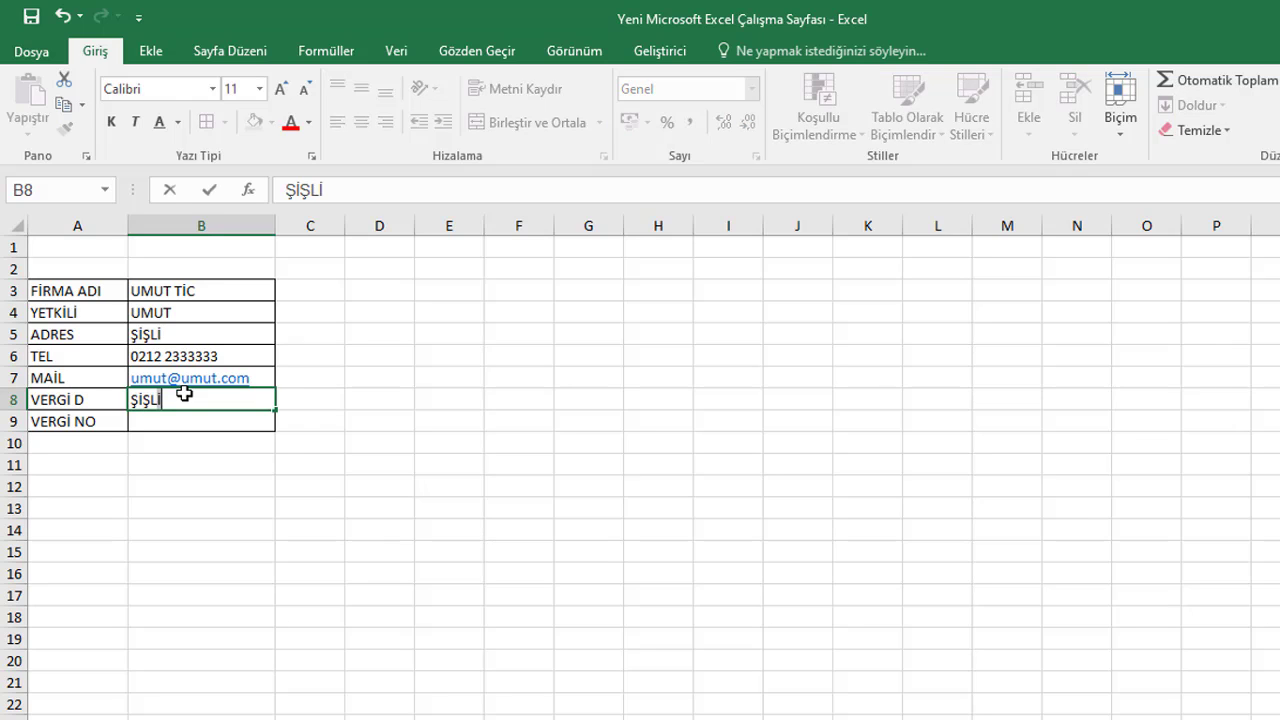
{"action": "left_click", "coordinate": [184, 425]}
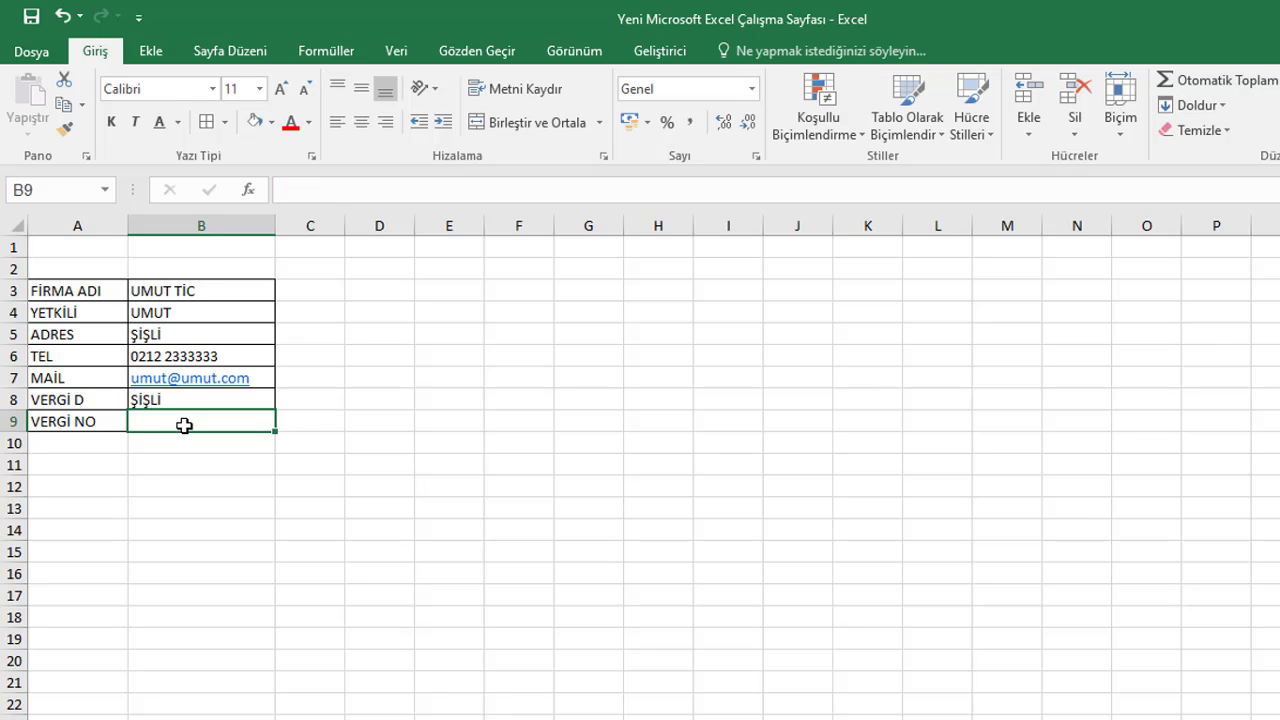
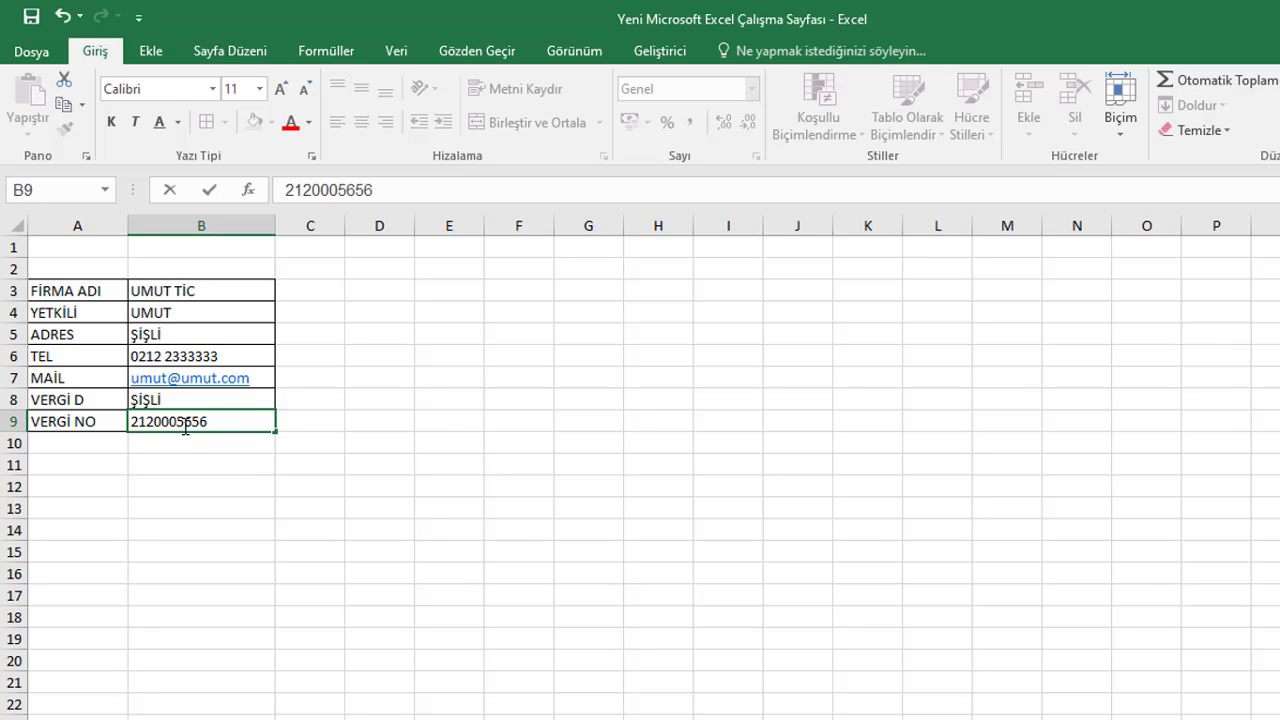
{"action": "left_click", "coordinate": [430, 482]}
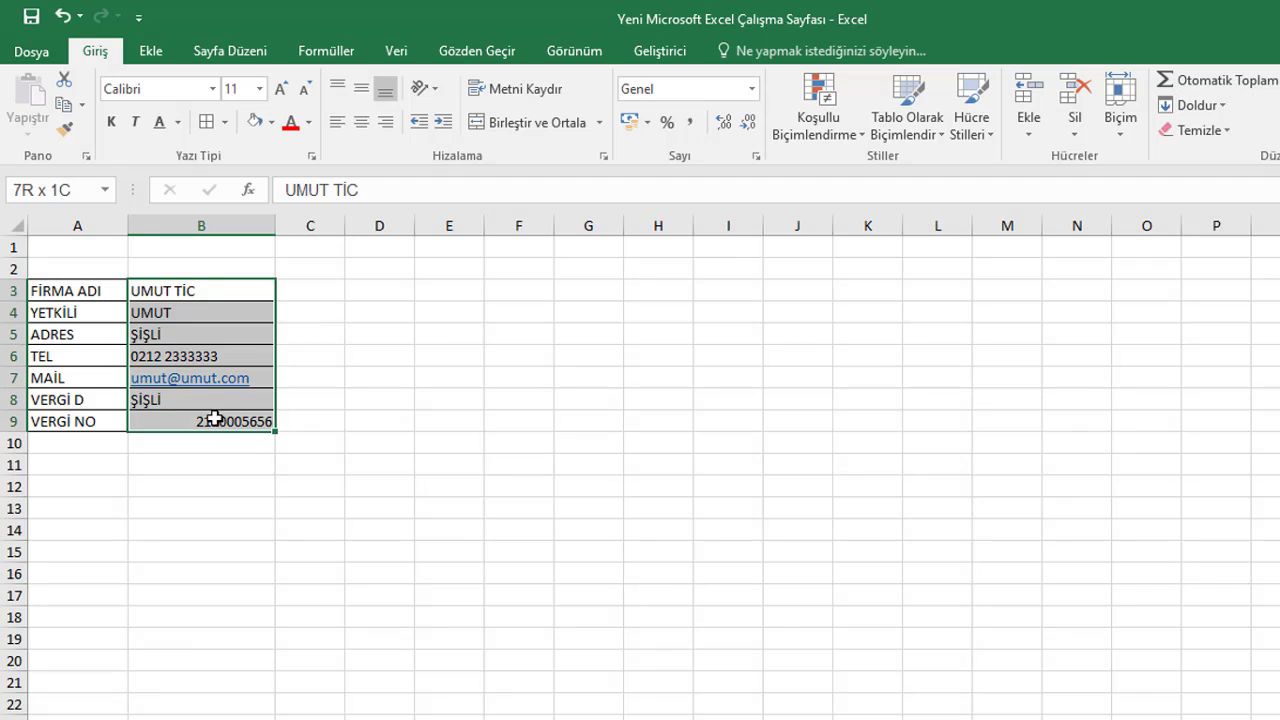
{"action": "left_click_drag", "start_coordinate": [196, 340], "coordinate": [206, 420]}
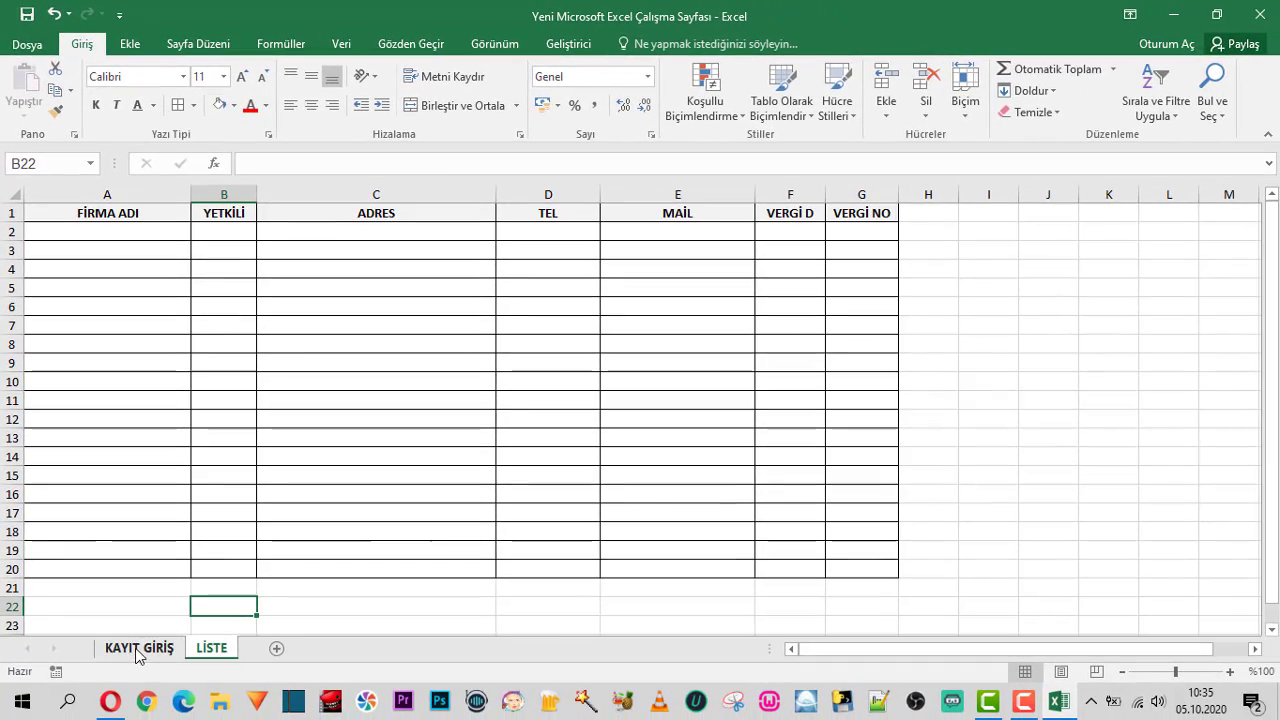
{"action": "left_click", "coordinate": [138, 648]}
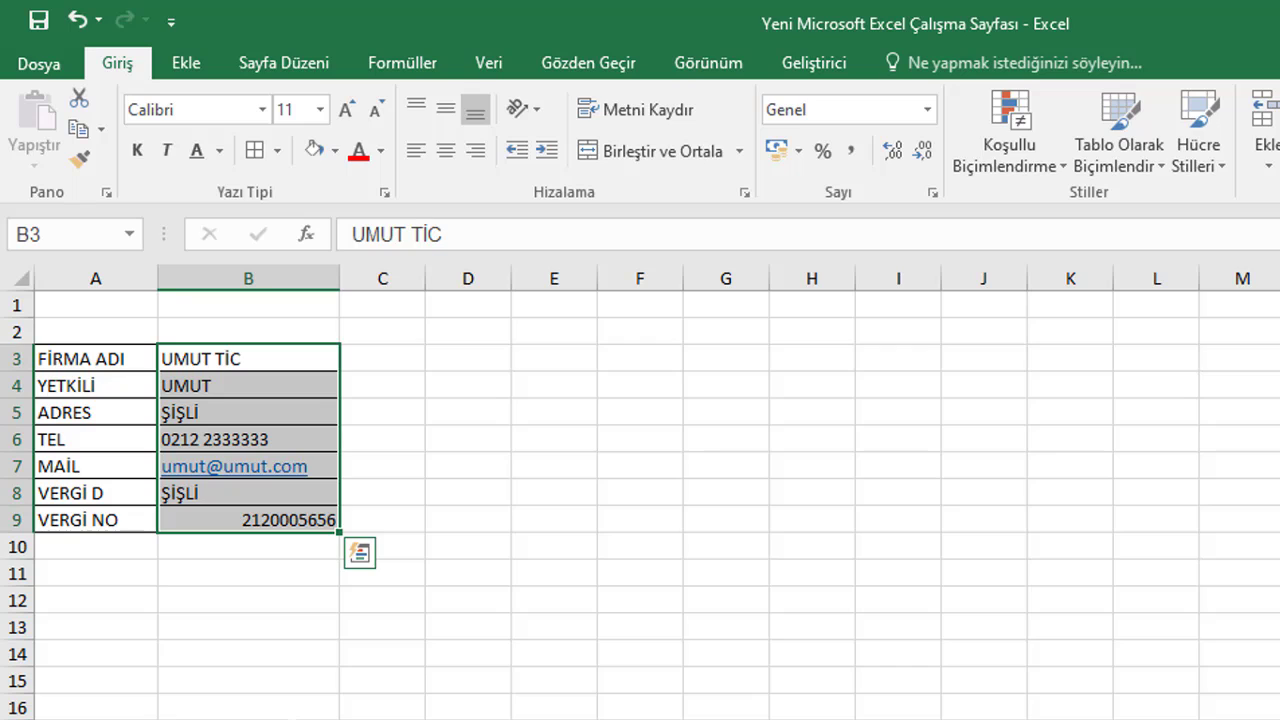
{"action": "left_click", "coordinate": [322, 716]}
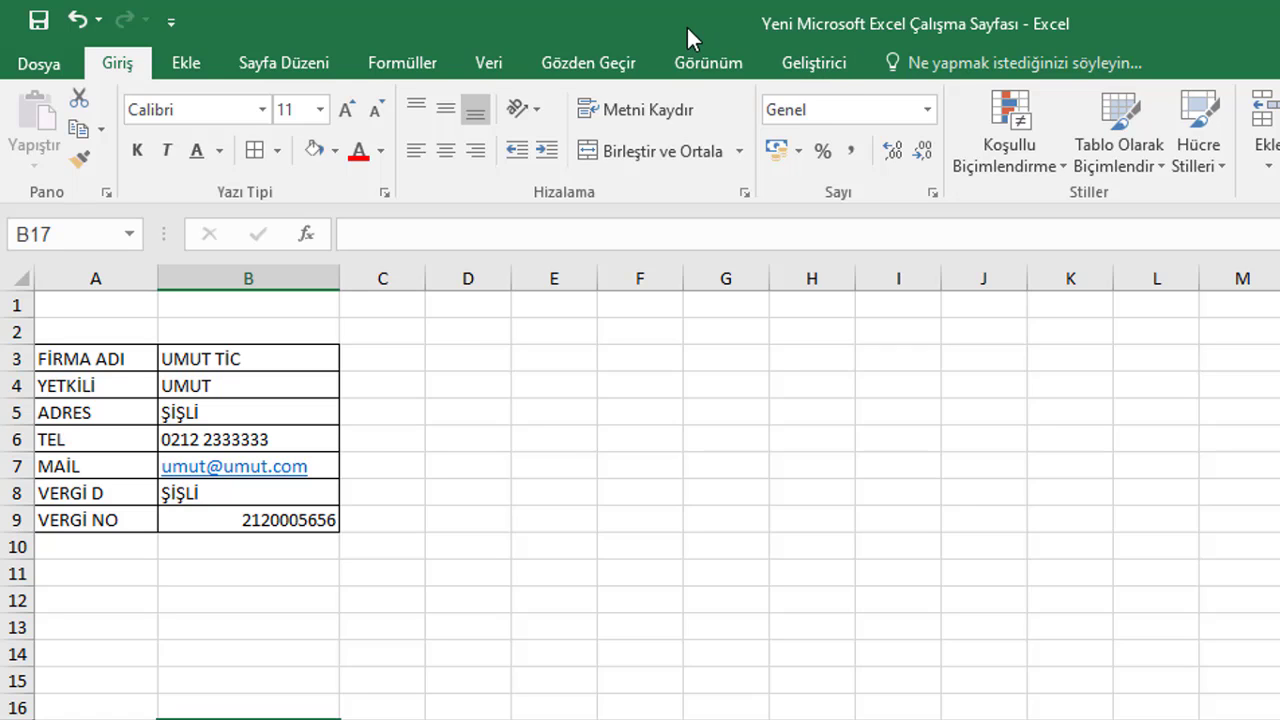
- Start recording macro Makro1 in Bu Çalışma Kitabı and select the form values B3:B9
{"action": "left_click", "coordinate": [804, 65]}
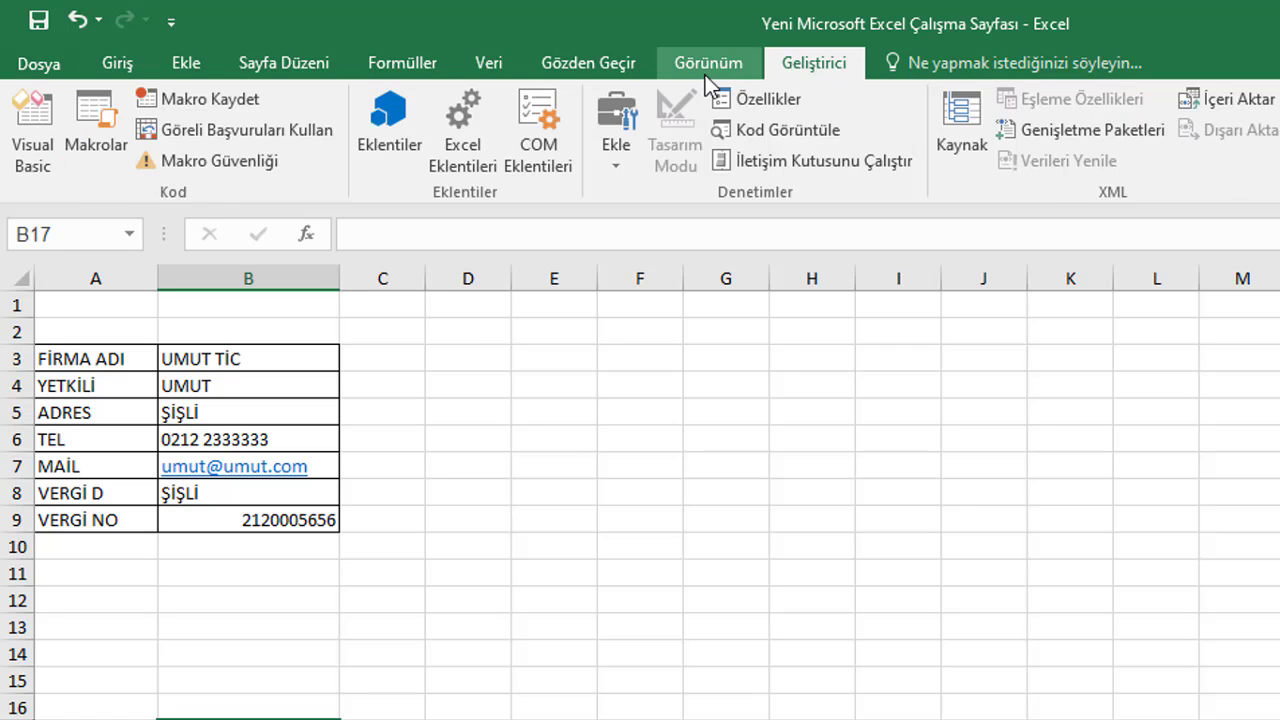
{"action": "left_click", "coordinate": [245, 97]}
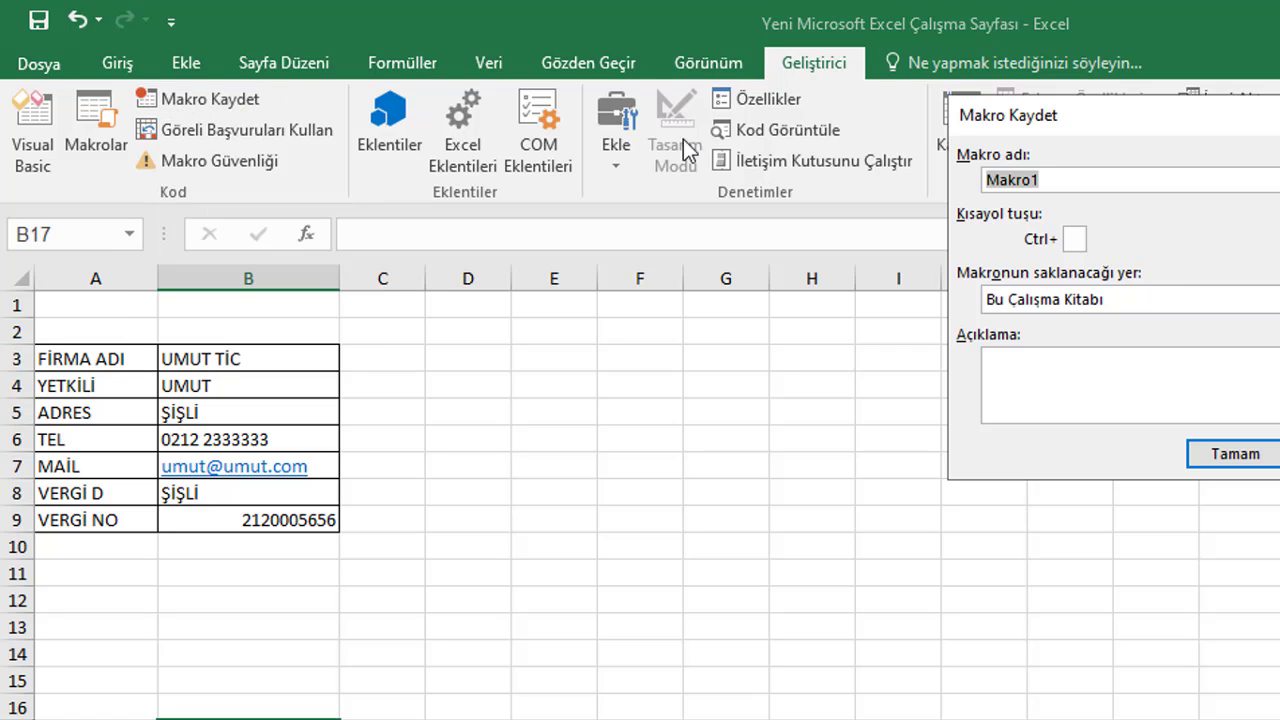
{"action": "left_click", "coordinate": [1232, 458]}
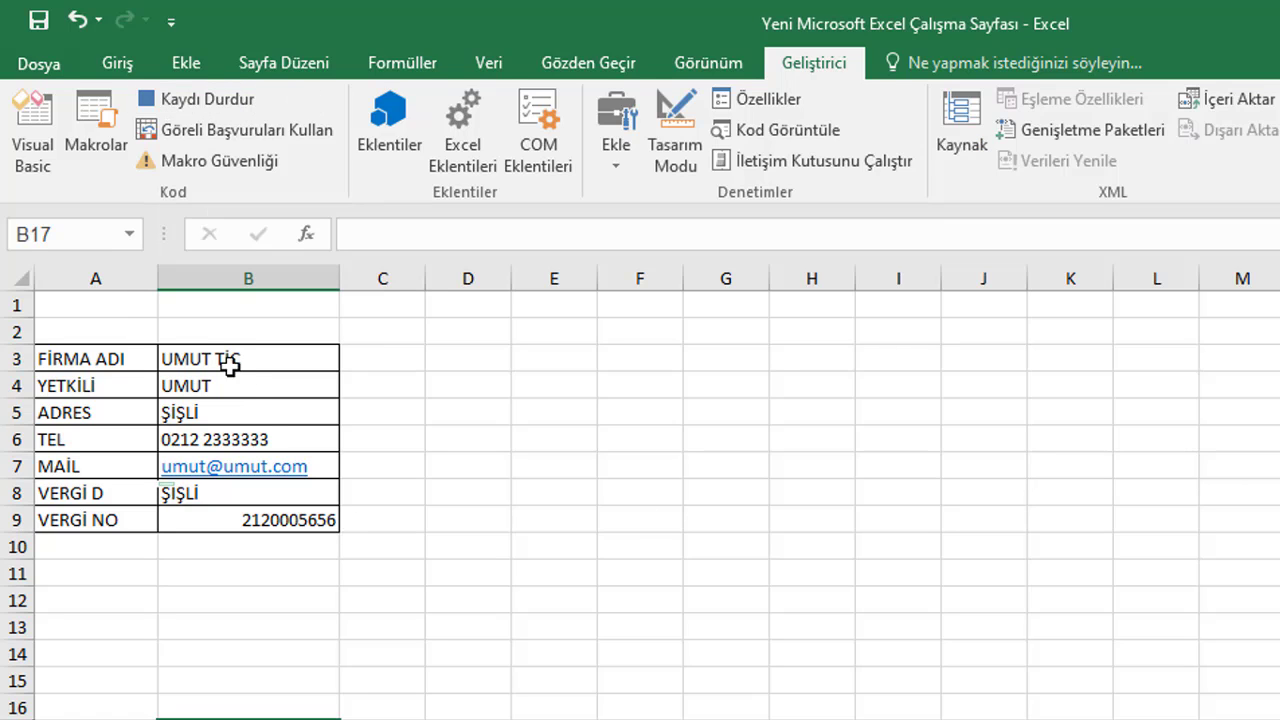
{"action": "left_click_drag", "start_coordinate": [218, 358], "coordinate": [252, 520]}
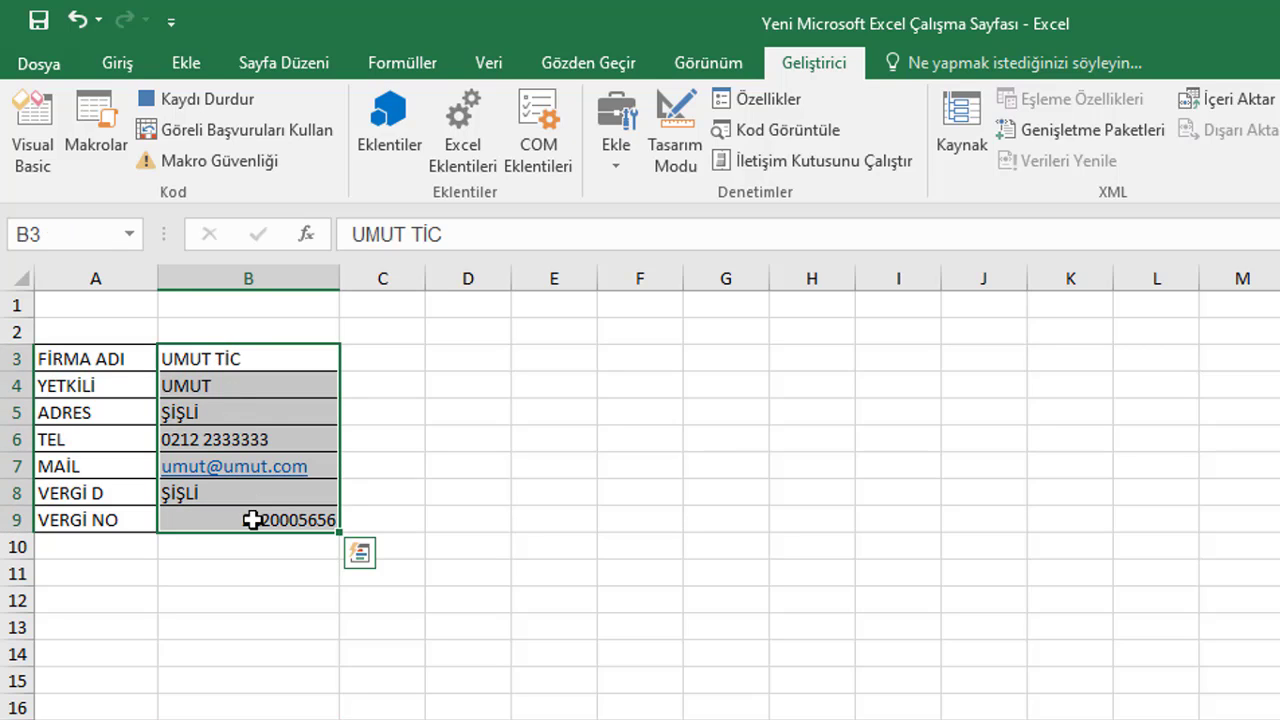
- Copy the form values B3:B9, switch to LİSTE and jump to cell A200
{"action": "right_click", "coordinate": [252, 520]}
{"action": "left_click", "coordinate": [306, 424]}
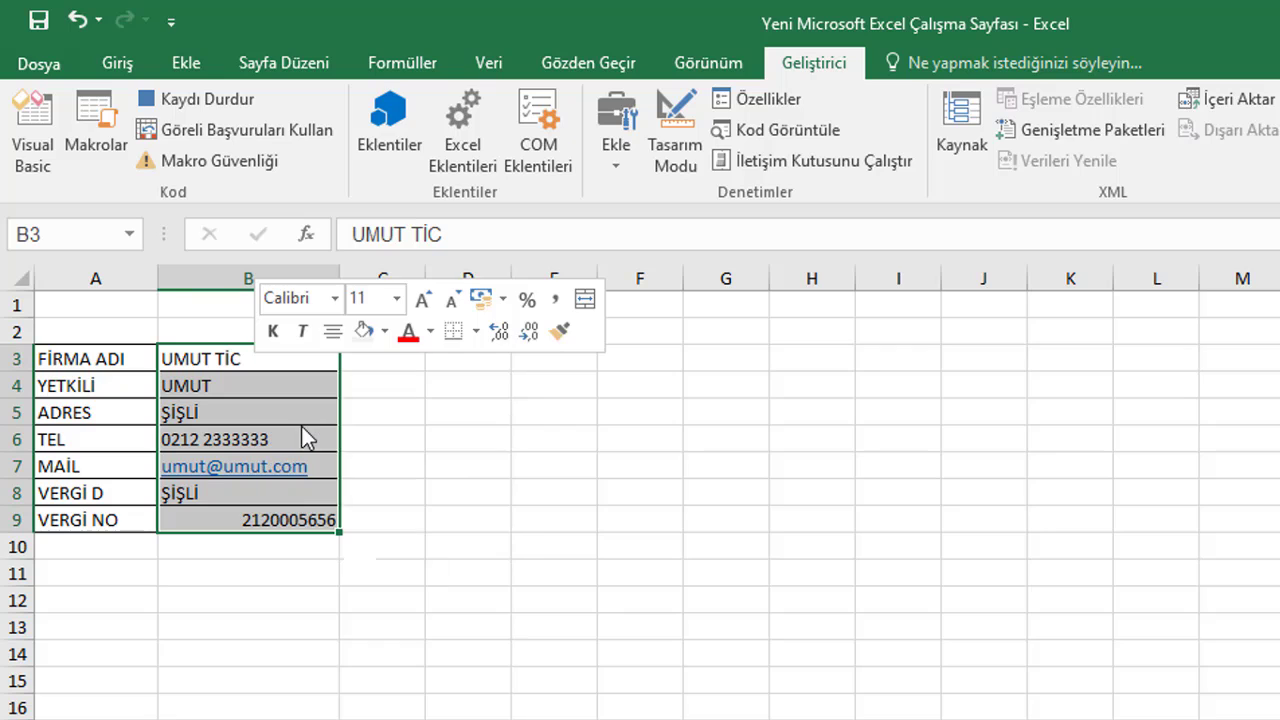
{"action": "key", "text": "ctrl+Page_Down"}
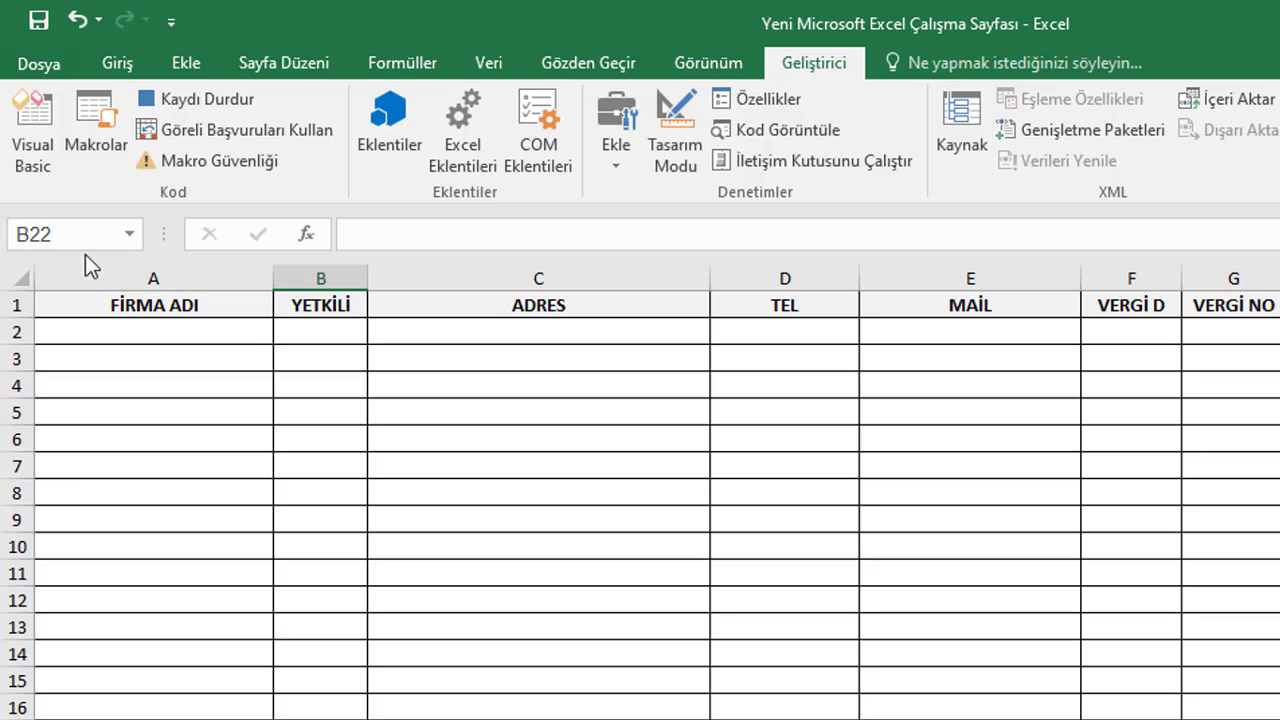
{"action": "left_click", "coordinate": [77, 224]}
{"action": "key", "text": "BackSpace"}
{"action": "left_click", "coordinate": [77, 224]}
{"action": "type", "text": "A2"}
{"action": "type", "text": "00"}
{"action": "key", "text": "Return"}
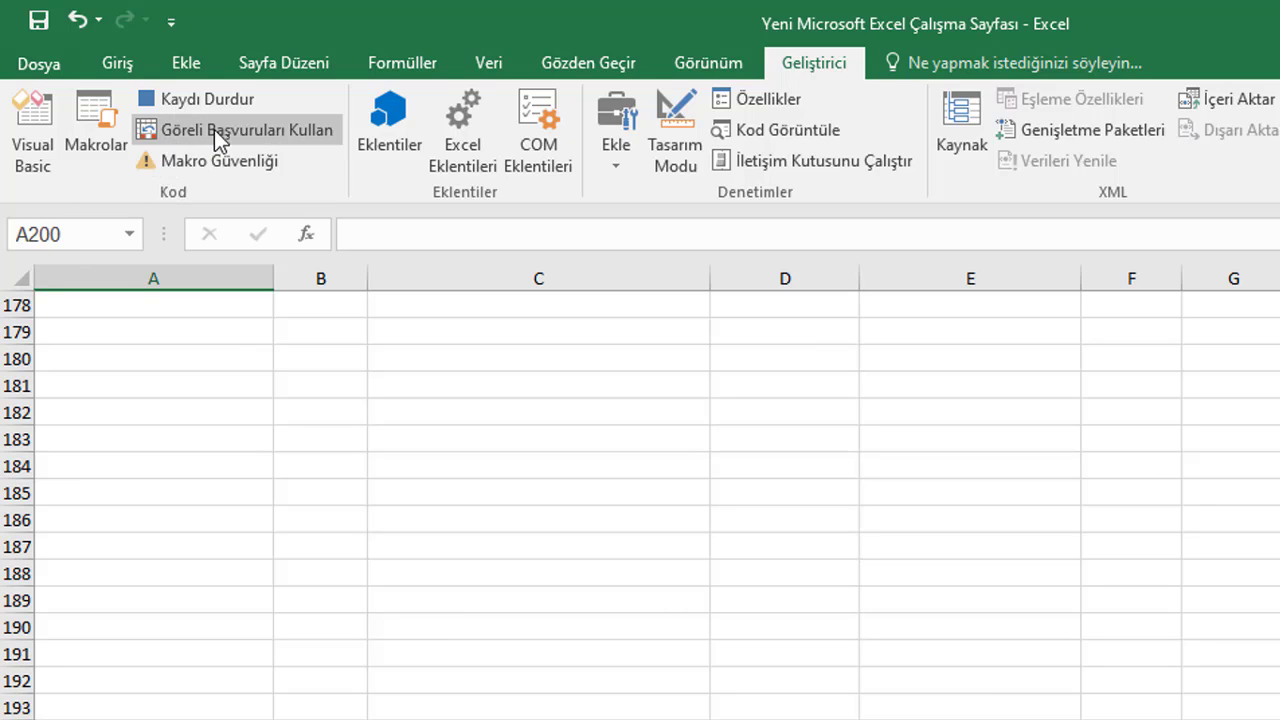
- Using relative references, paste the values transposed into A2:G2, then return to KAYIT GİRİŞ
{"action": "left_click", "coordinate": [249, 132]}
{"action": "key", "text": "ctrl+Home"}
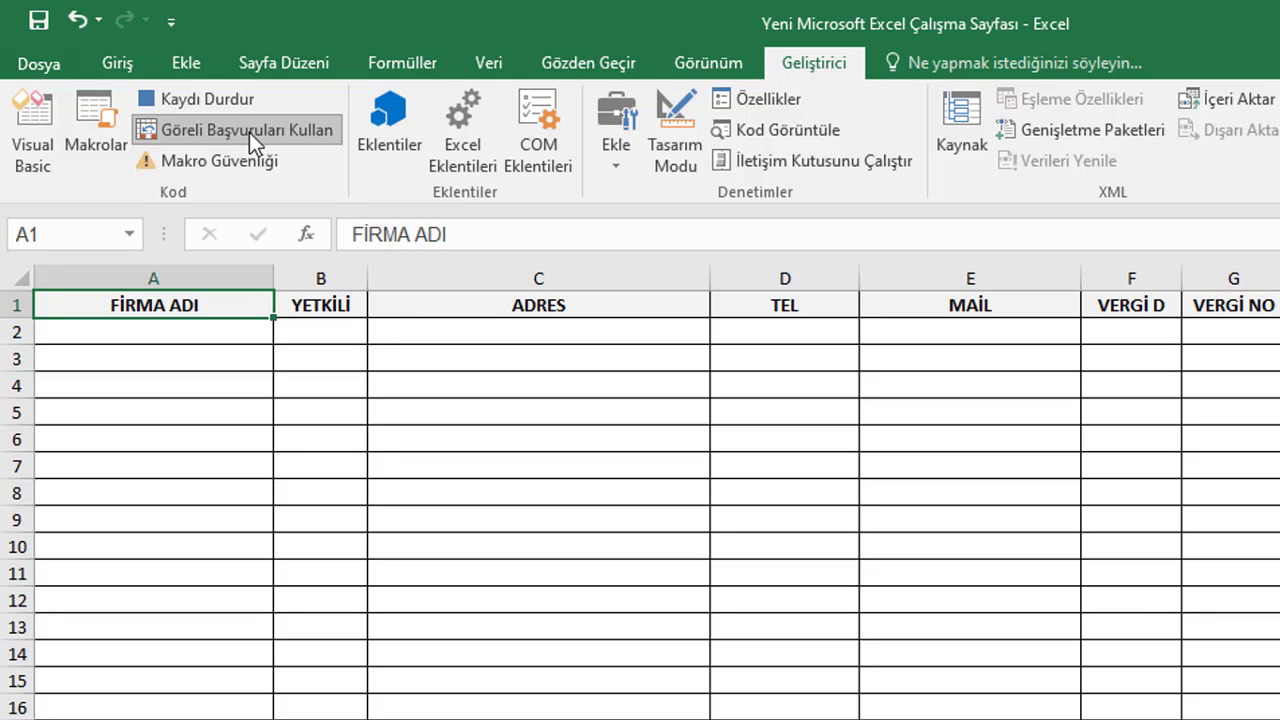
{"action": "key", "text": "Down"}
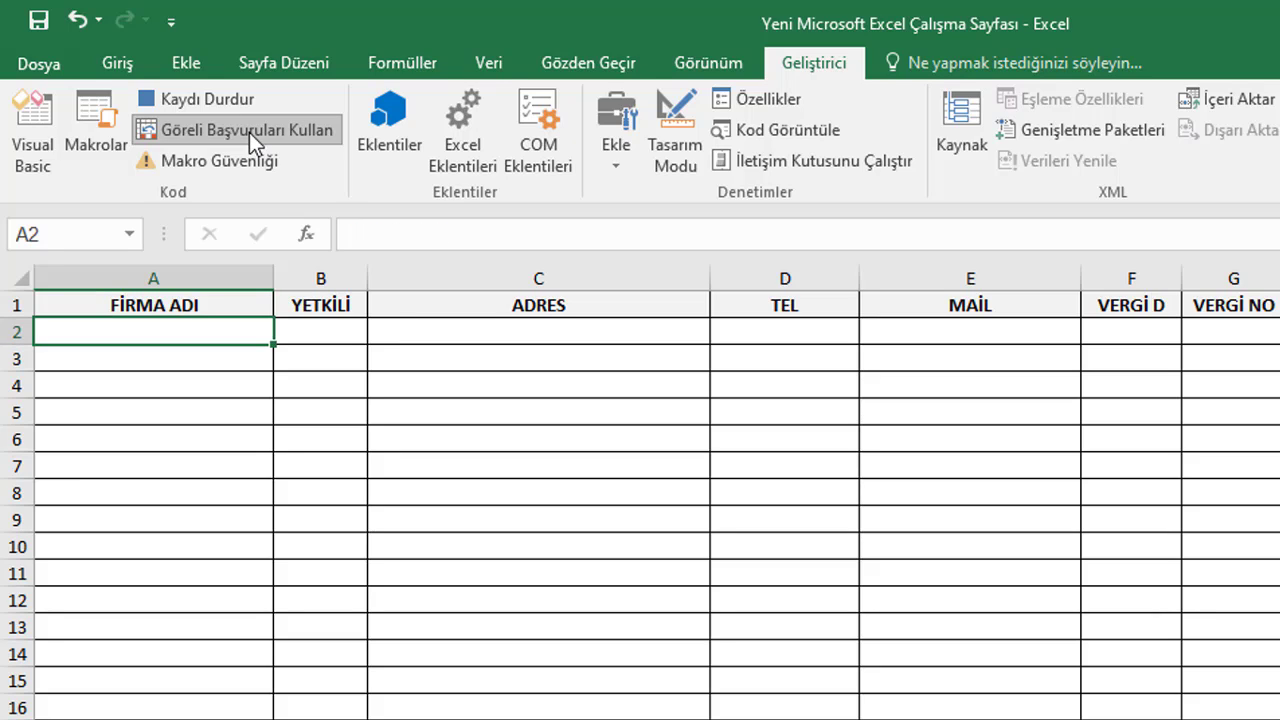
{"action": "left_click", "coordinate": [249, 132]}
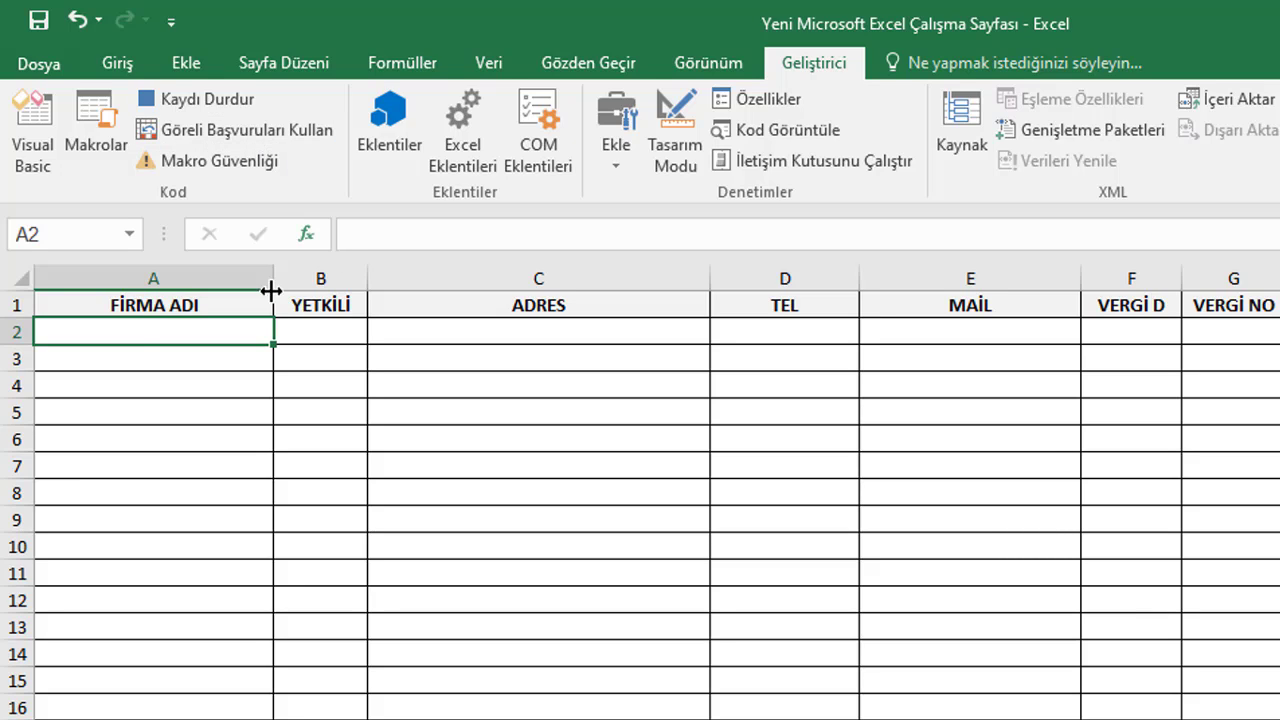
{"action": "right_click", "coordinate": [116, 335]}
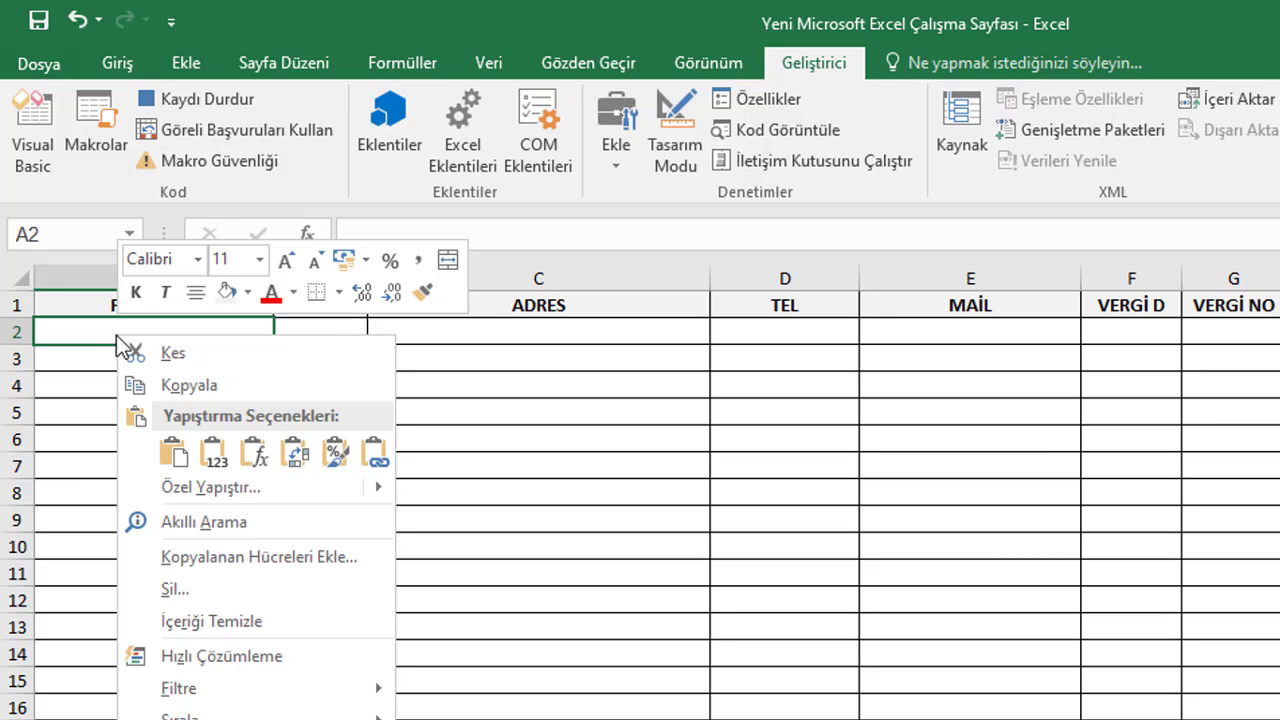
{"action": "left_click", "coordinate": [295, 455]}
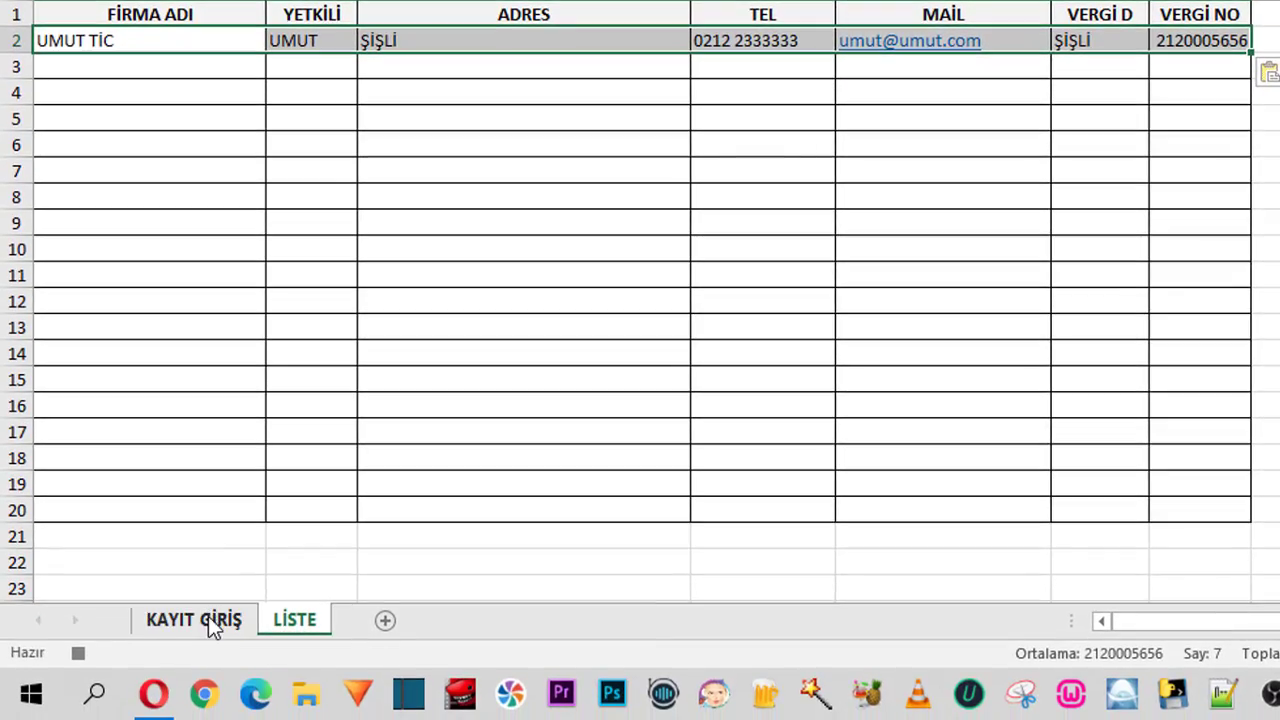
{"action": "left_click", "coordinate": [203, 625]}
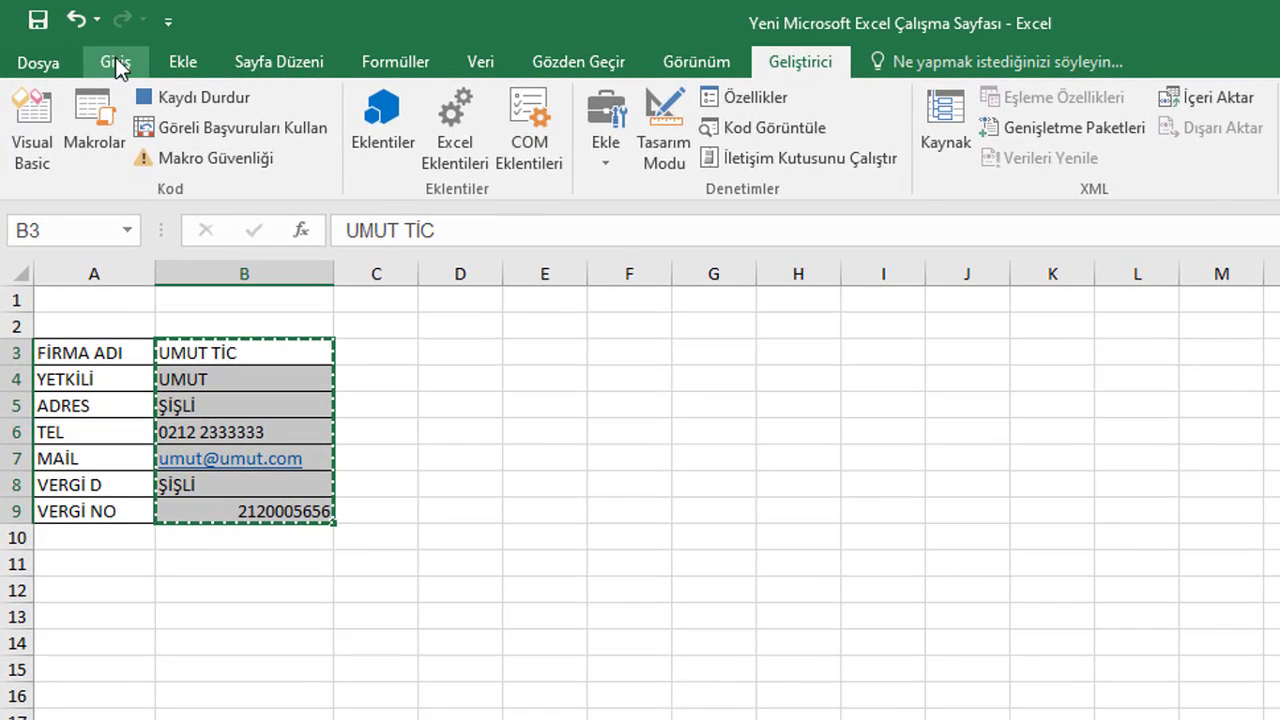
- Clear the contents of the form's input cells B3:B9
{"action": "left_click", "coordinate": [82, 45]}
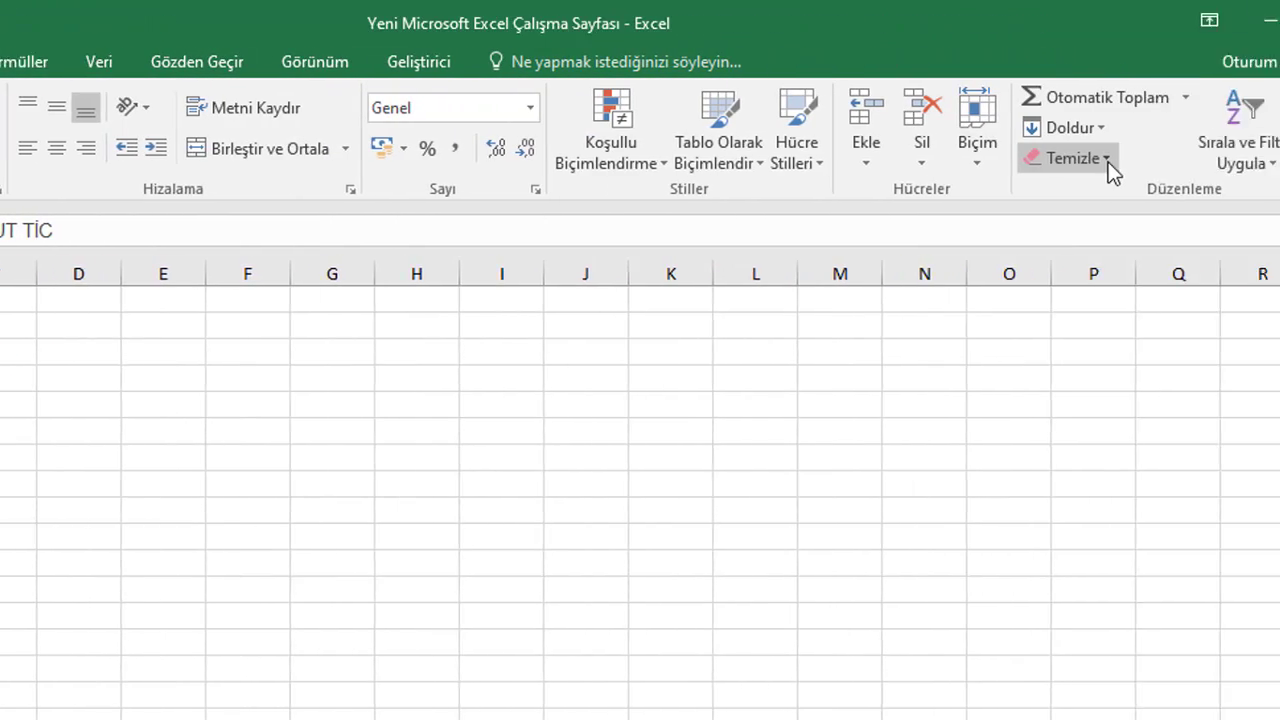
{"action": "left_click", "coordinate": [1108, 162]}
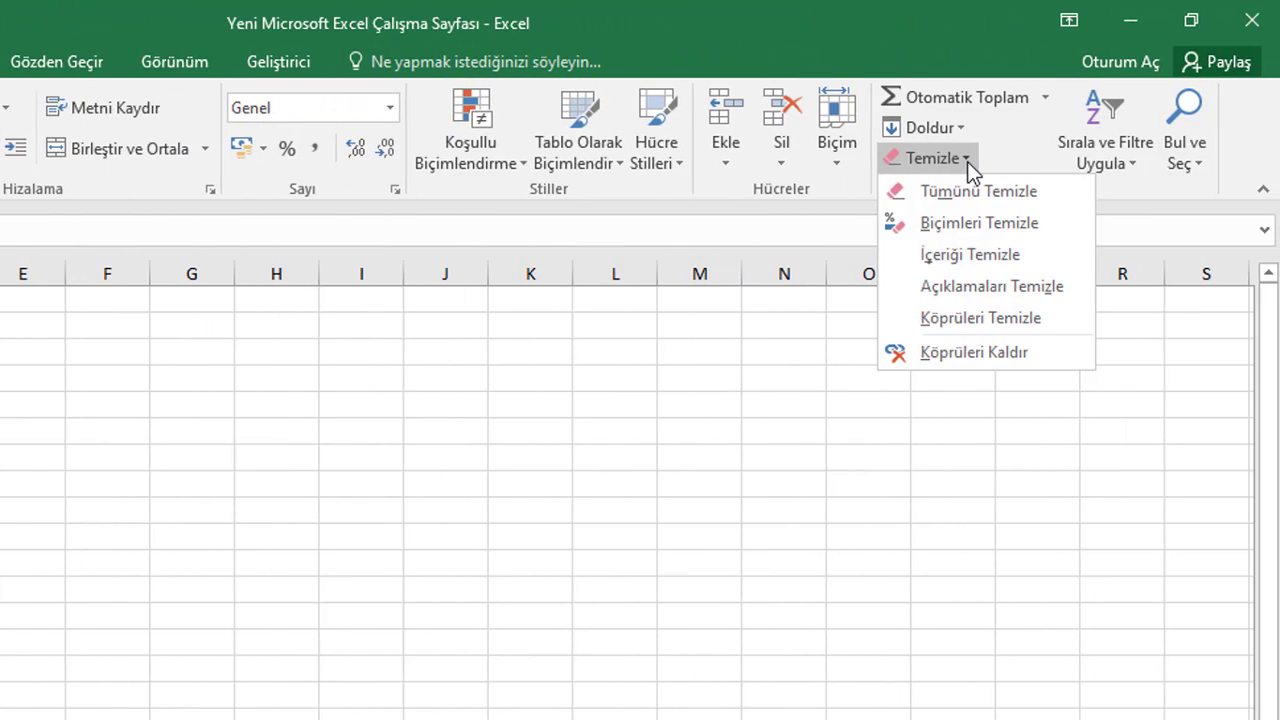
{"action": "left_click", "coordinate": [1008, 255]}
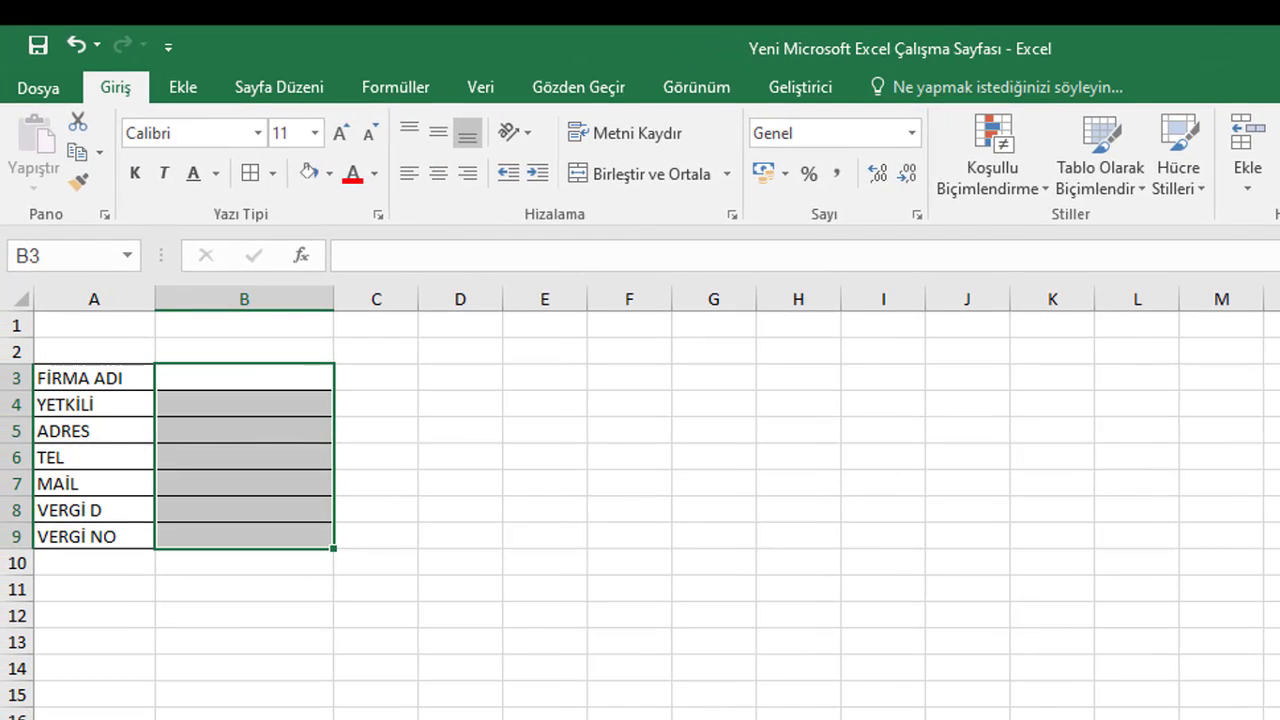
- Stop recording the Makro1 macro from the Developer tools
{"action": "left_click", "coordinate": [810, 90]}
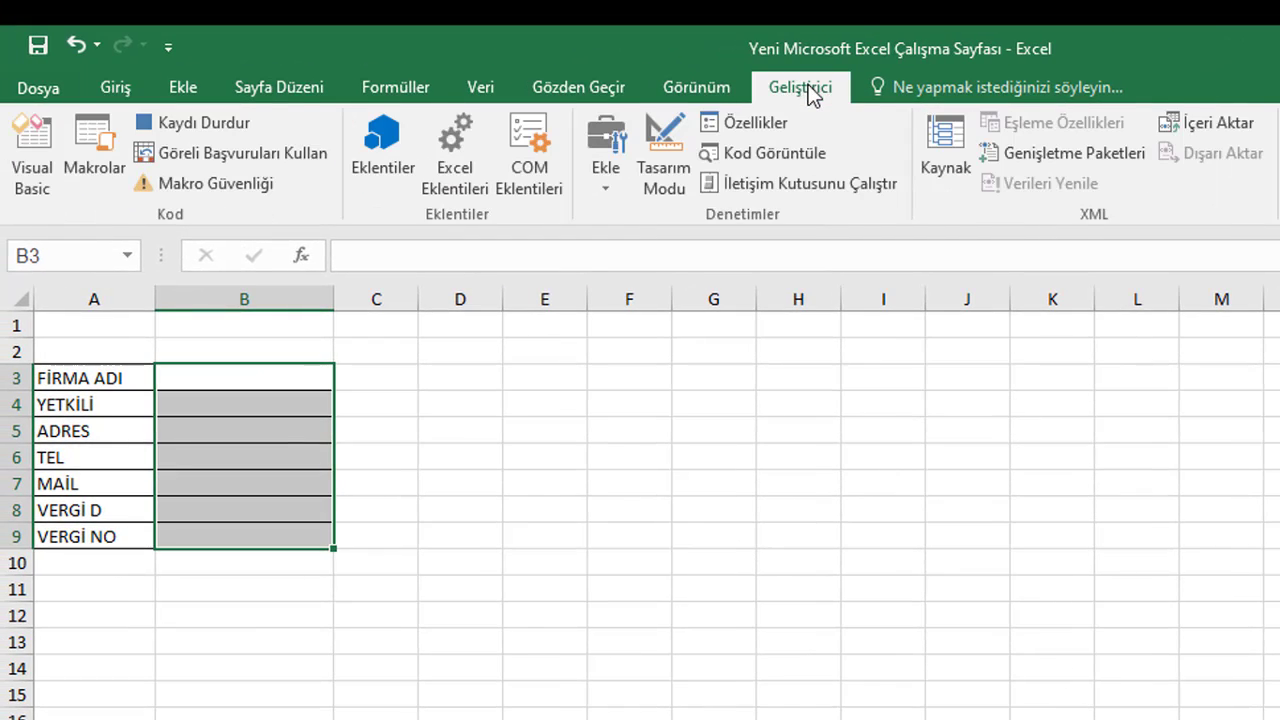
{"action": "left_click", "coordinate": [232, 121]}
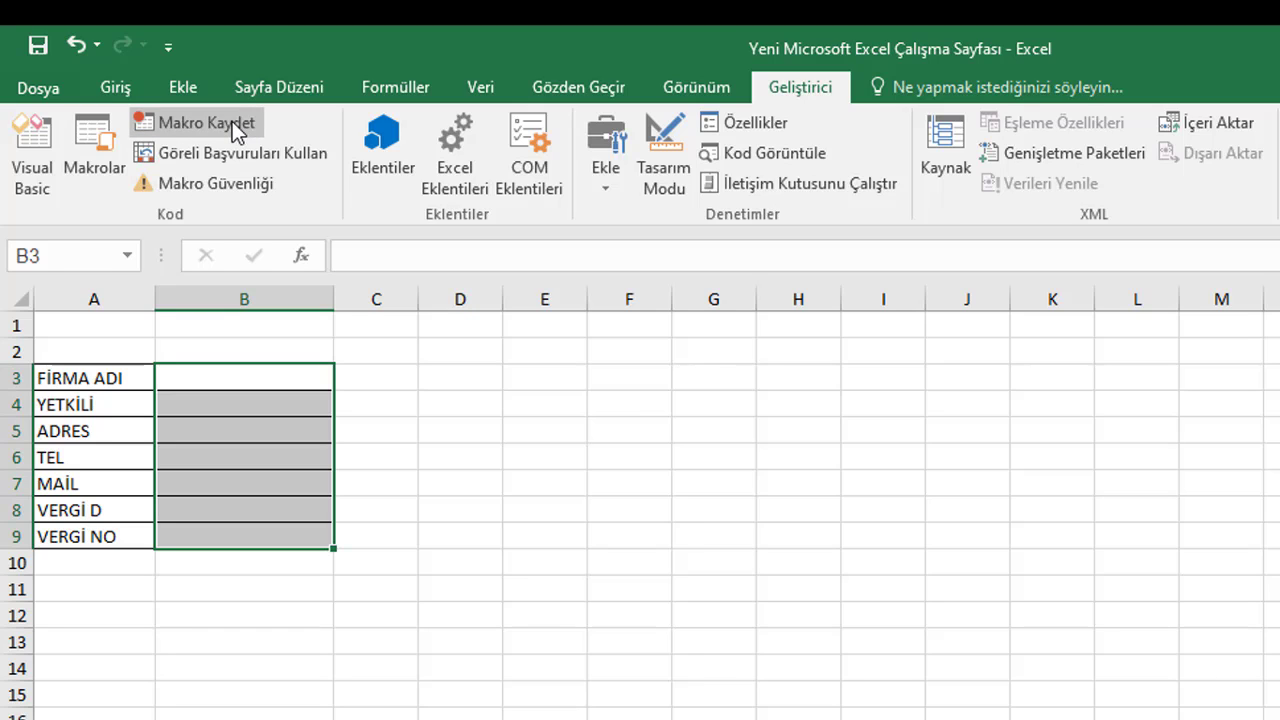
{"action": "left_click", "coordinate": [120, 89]}
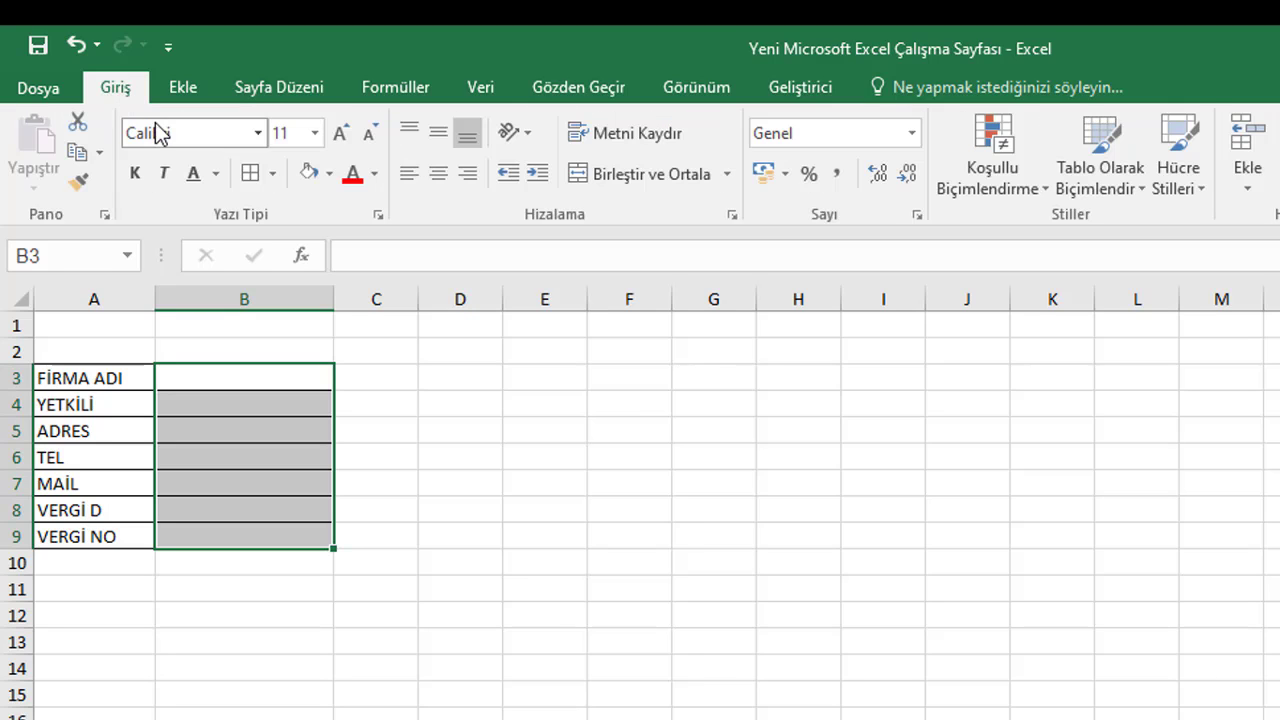
- Save the workbook to the Desktop as Excel Macro-Enabled Workbook 'MÜŞTERİ KAYITLARI', accepting the privacy warning
{"action": "left_click", "coordinate": [49, 86]}
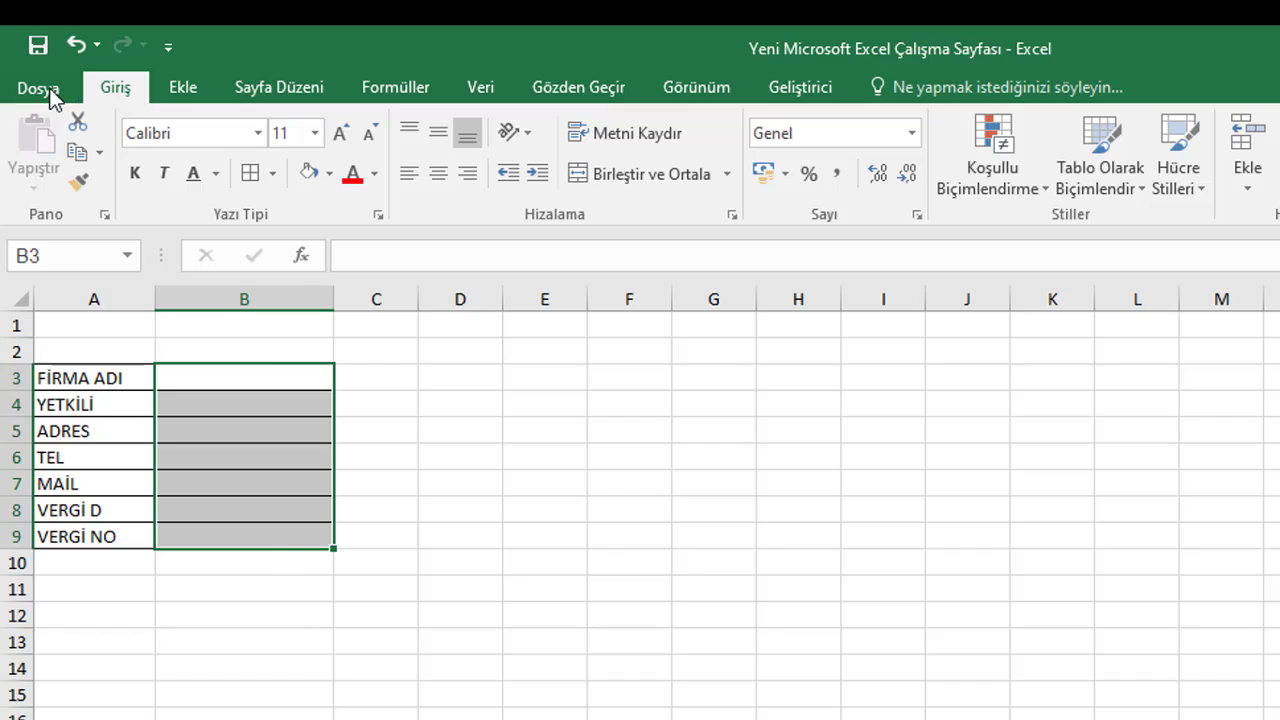
{"action": "left_click", "coordinate": [119, 350]}
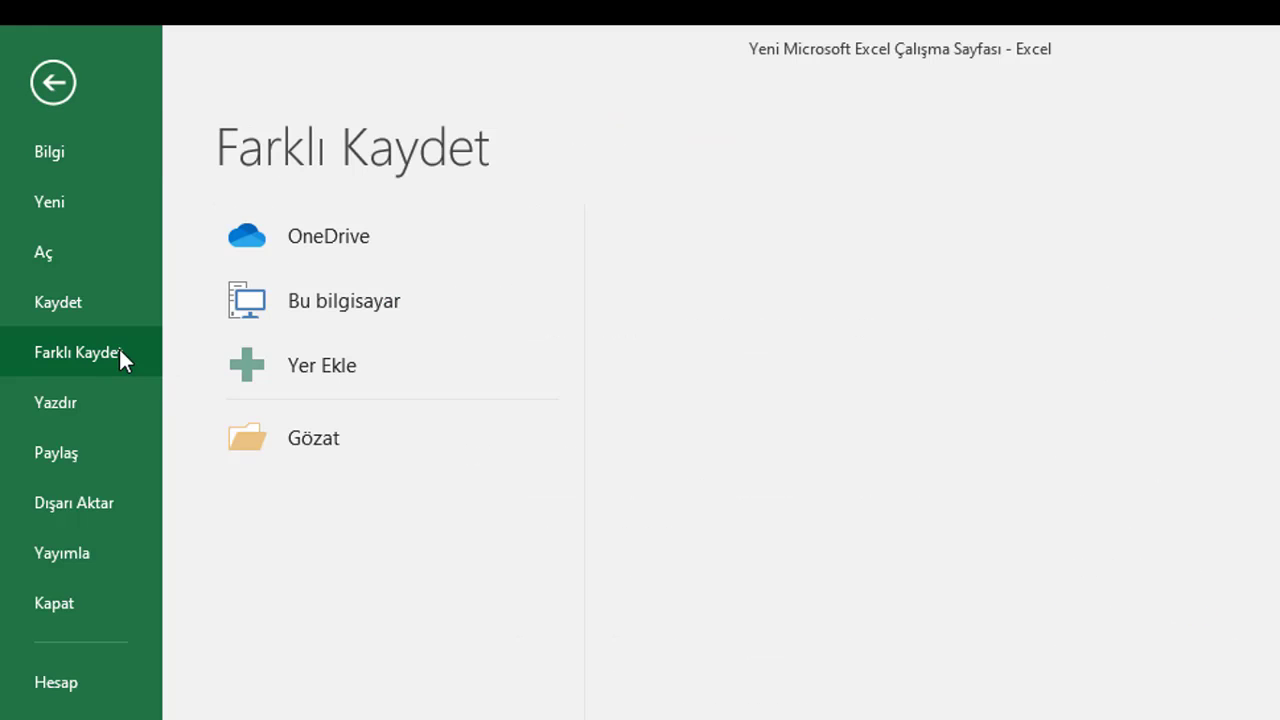
{"action": "left_click", "coordinate": [351, 315]}
{"action": "left_click", "coordinate": [743, 284]}
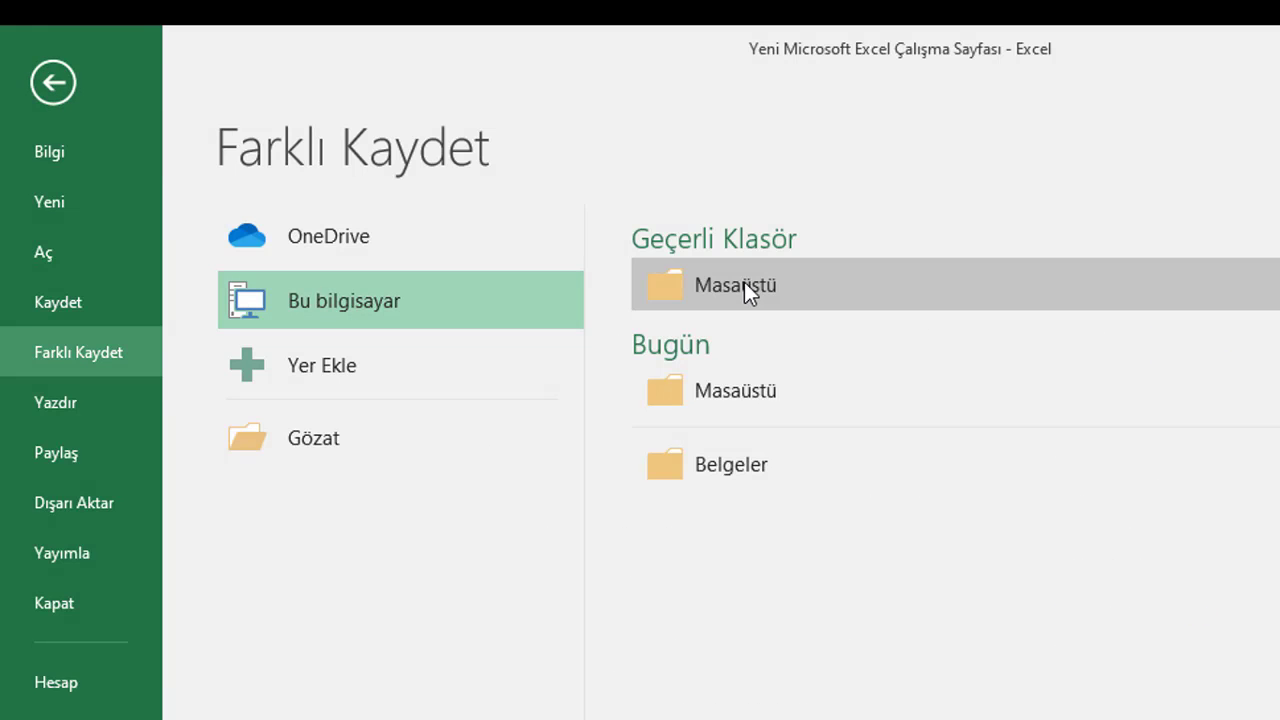
{"action": "left_click", "coordinate": [437, 513]}
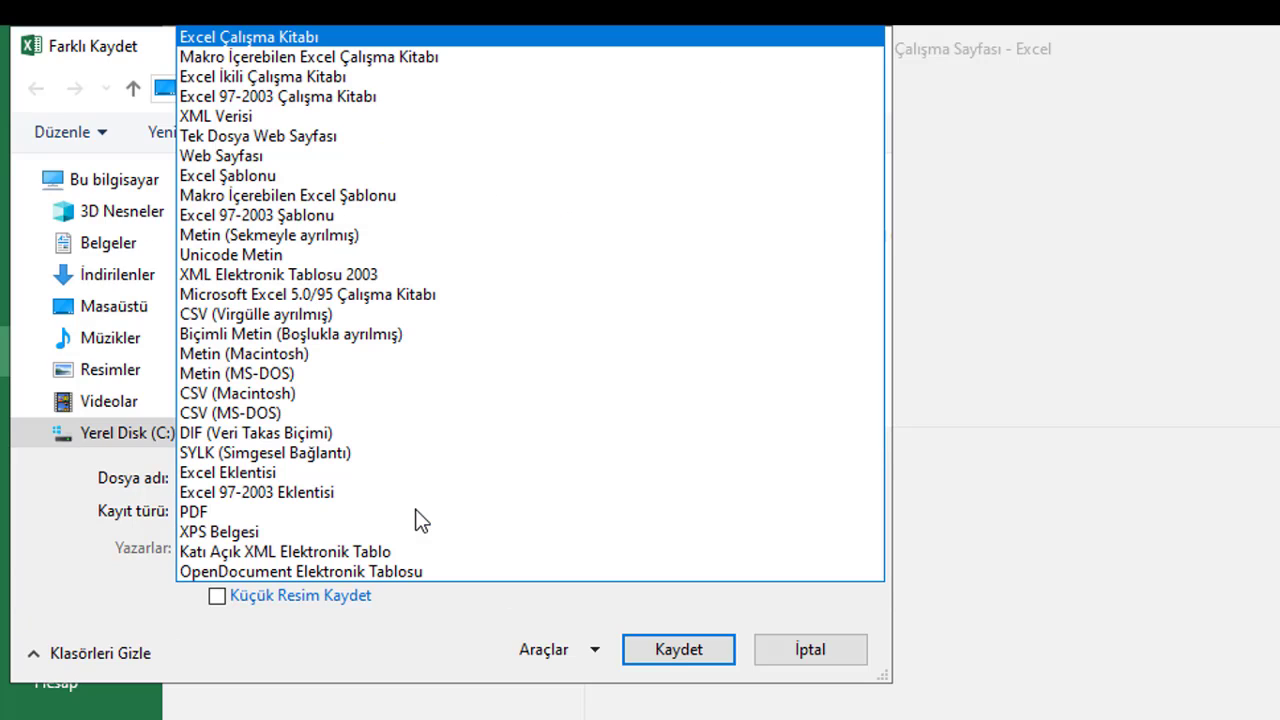
{"action": "left_click", "coordinate": [368, 65]}
{"action": "left_click", "coordinate": [575, 481]}
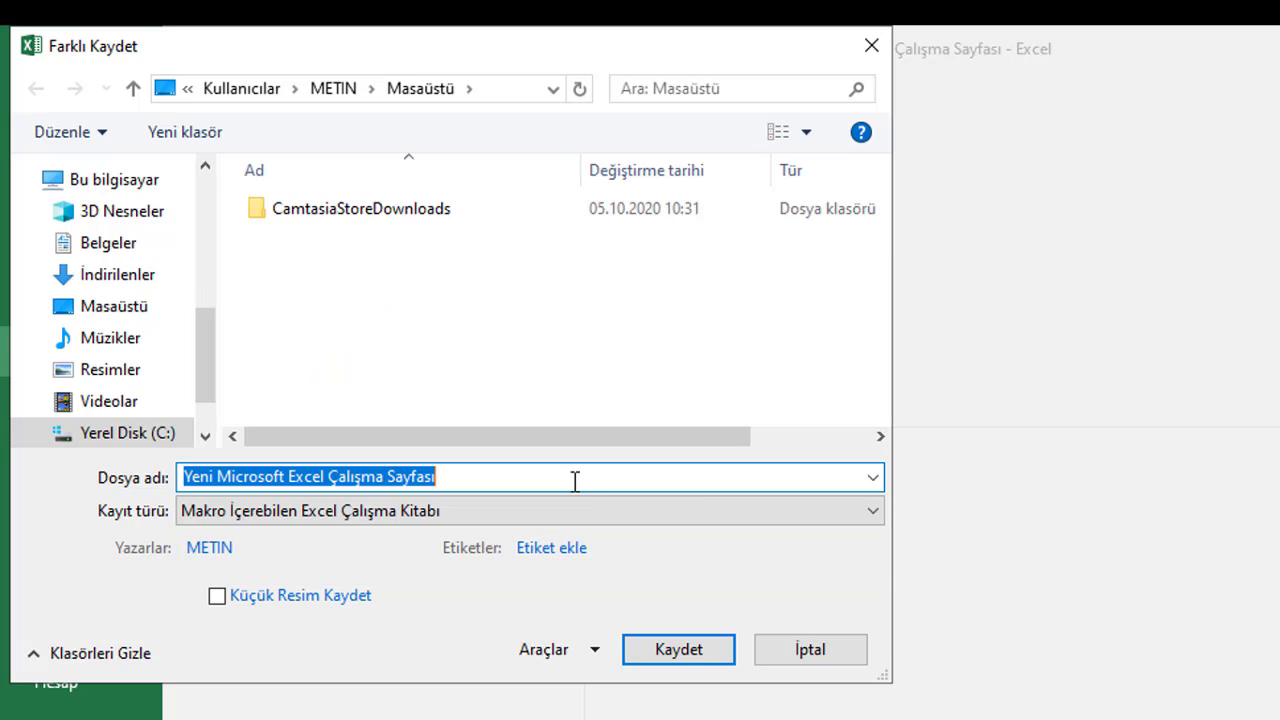
{"action": "type", "text": "MÜŞ"}
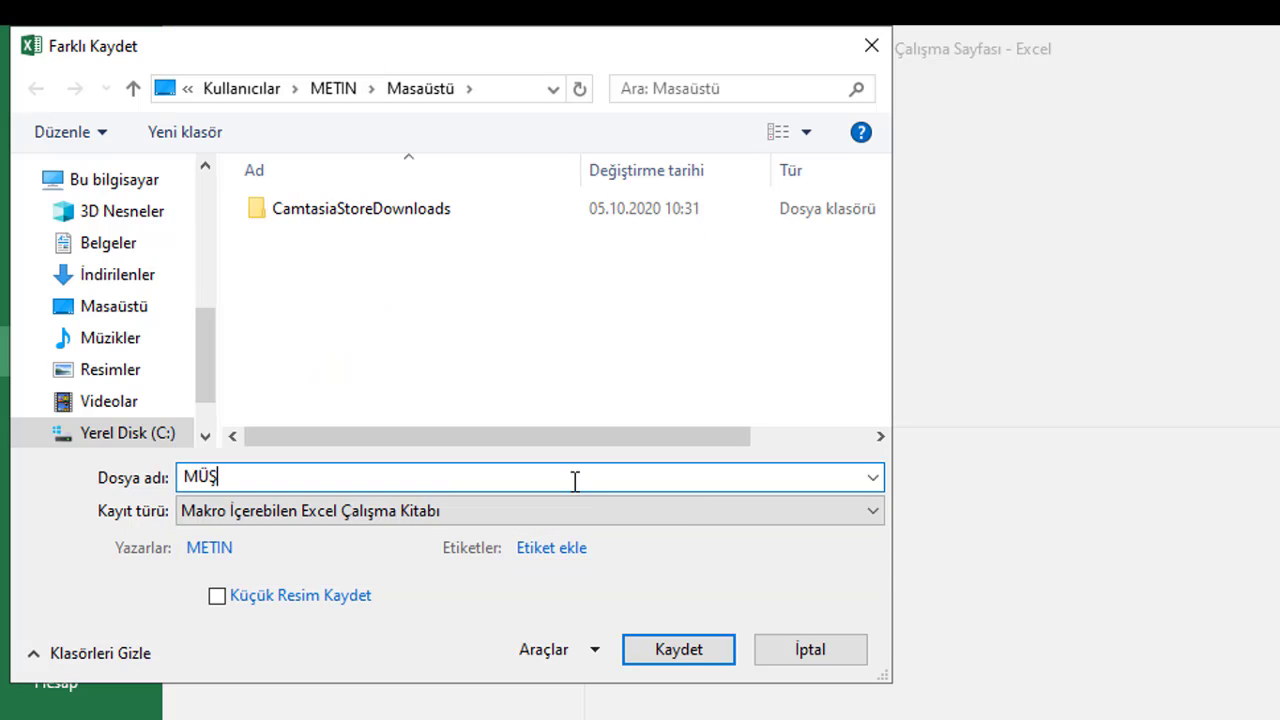
{"action": "type", "text": "TERİ KAY"}
{"action": "type", "text": "ITLARI"}
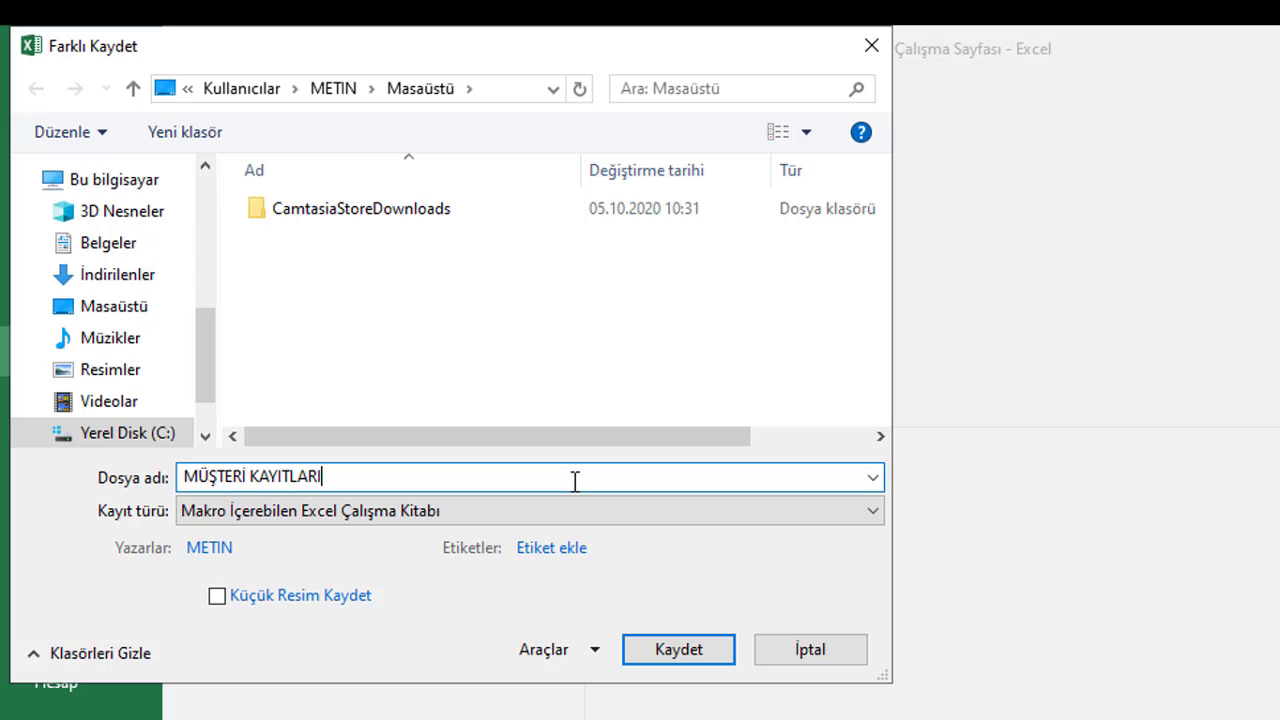
{"action": "key", "text": "Return"}
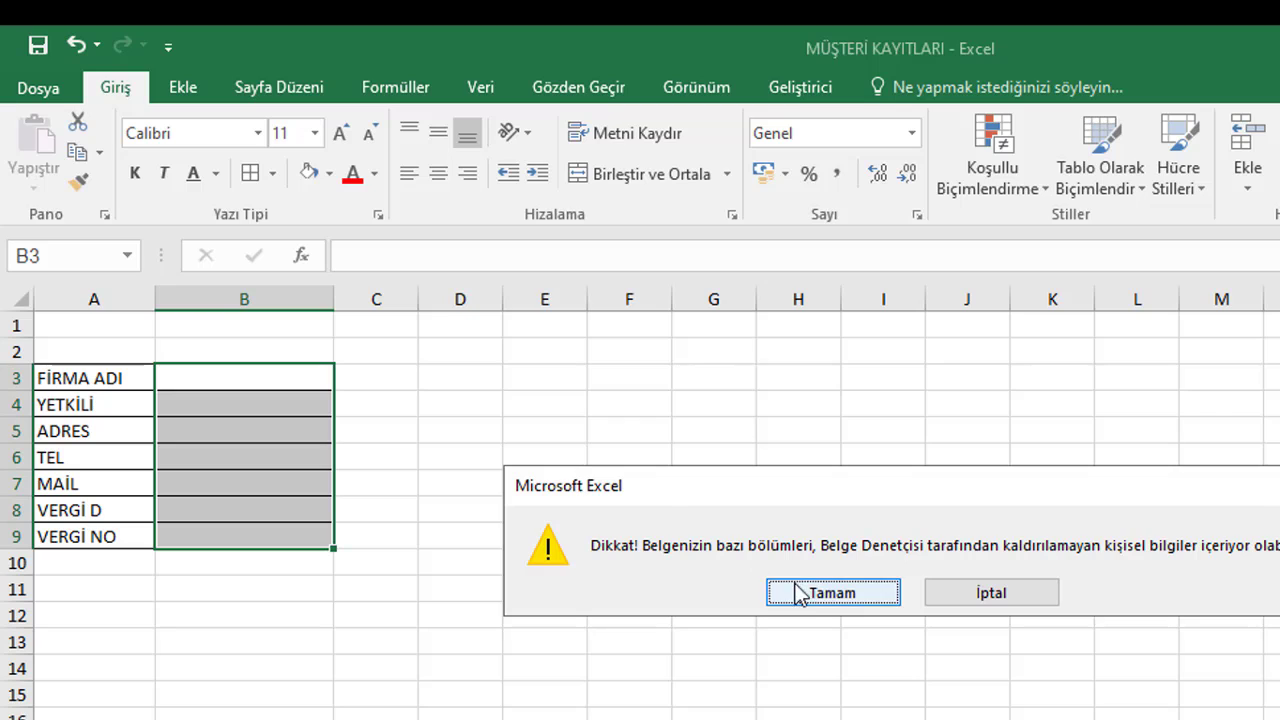
{"action": "left_click", "coordinate": [797, 592]}
{"action": "left_click", "coordinate": [257, 611]}
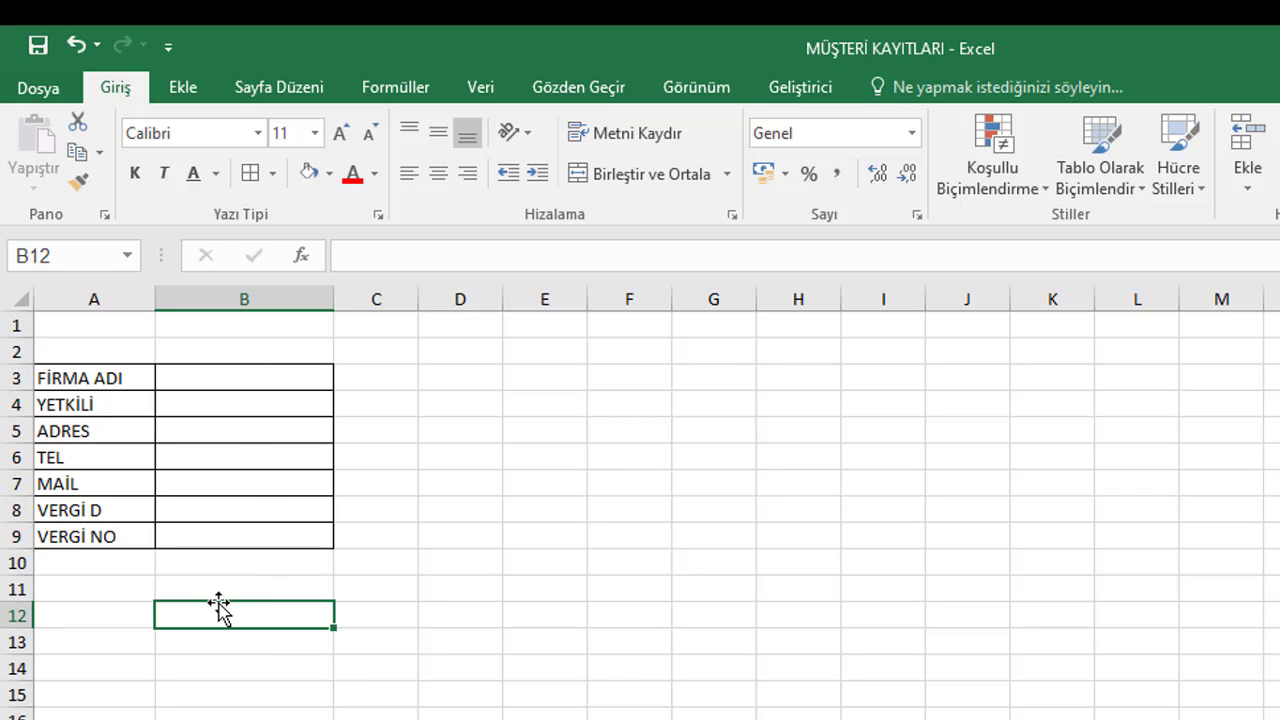
- Draw a rounded rectangle over B11:B13 and label it KAYDET
{"action": "left_click", "coordinate": [182, 90]}
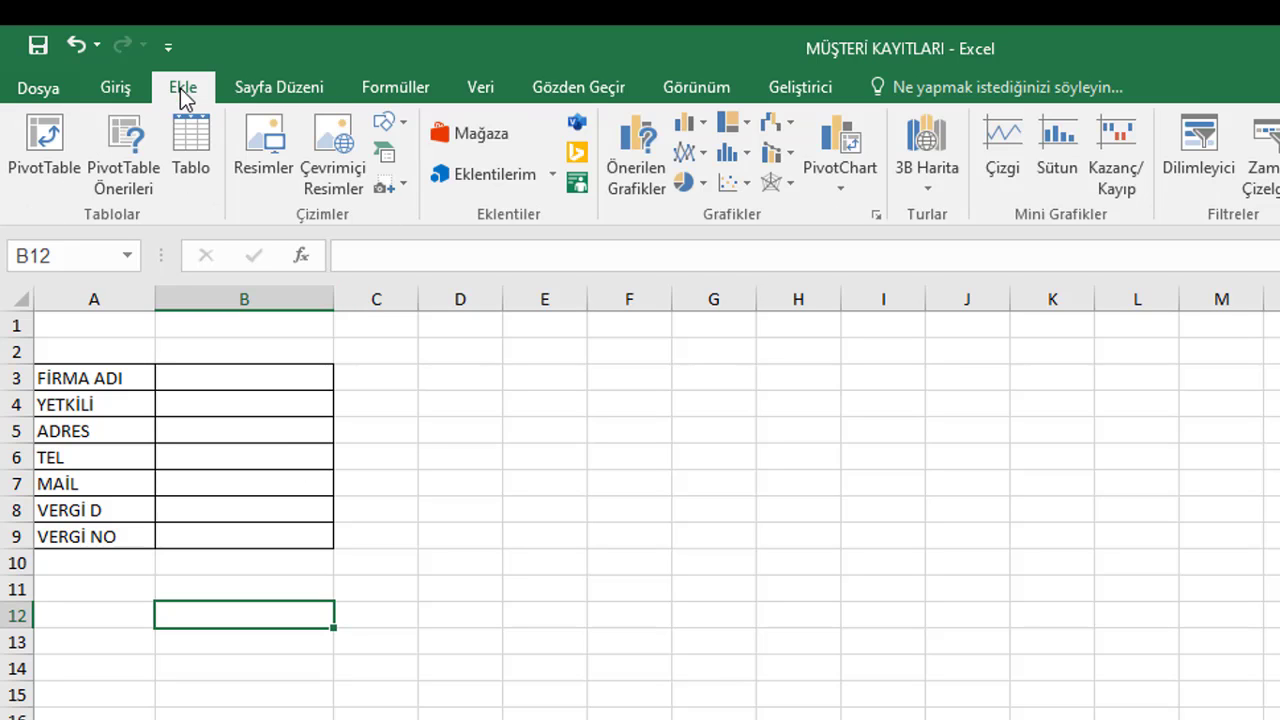
{"action": "left_click", "coordinate": [403, 132]}
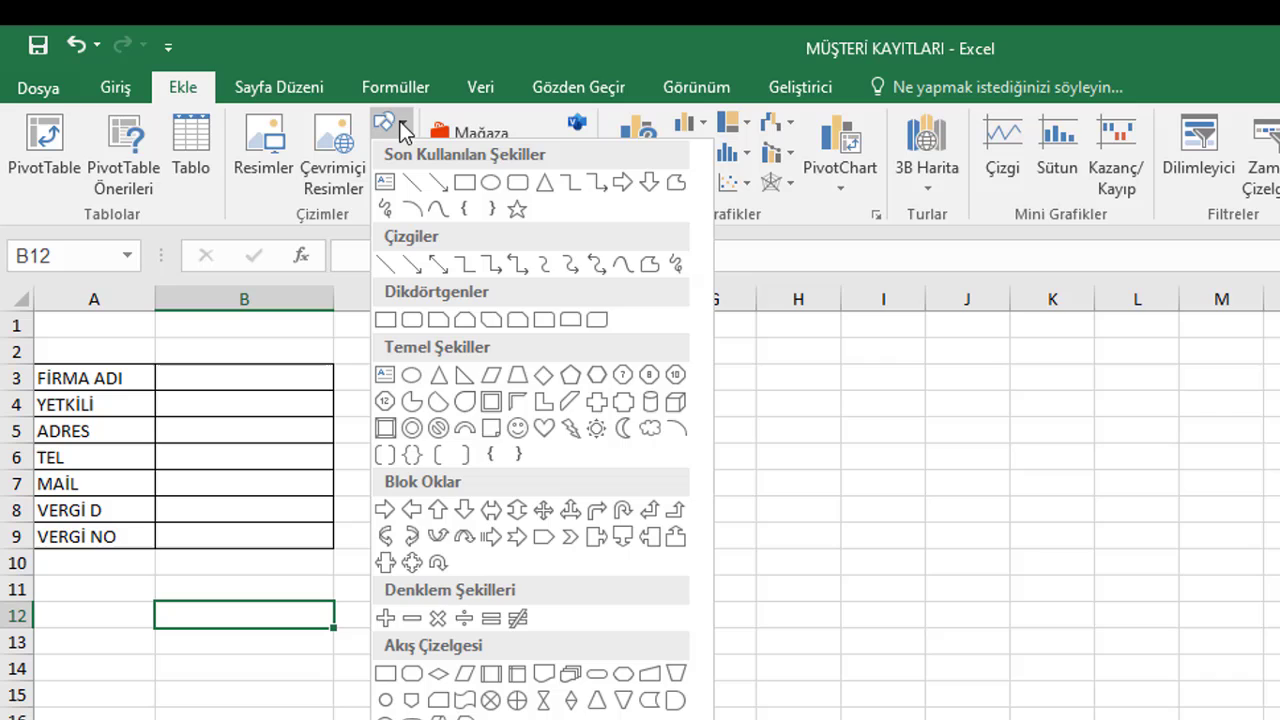
{"action": "left_click", "coordinate": [515, 178]}
{"action": "left_click_drag", "start_coordinate": [184, 573], "coordinate": [295, 638]}
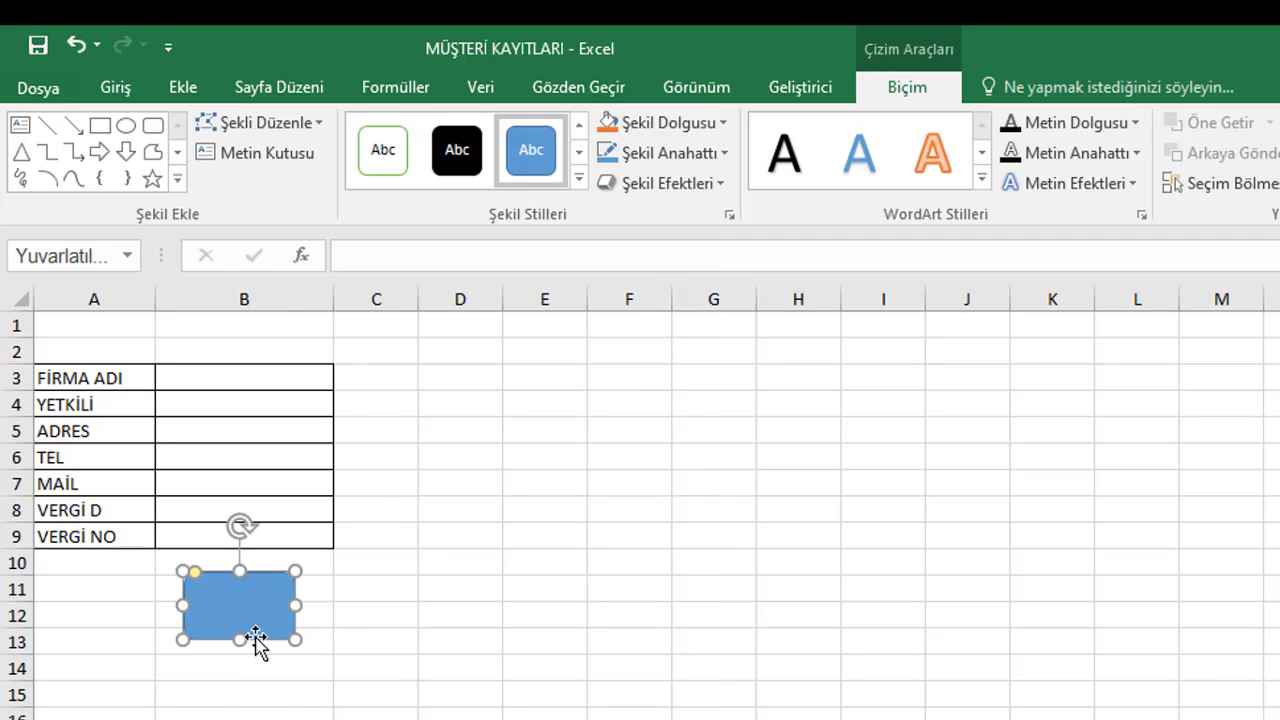
{"action": "right_click", "coordinate": [249, 606]}
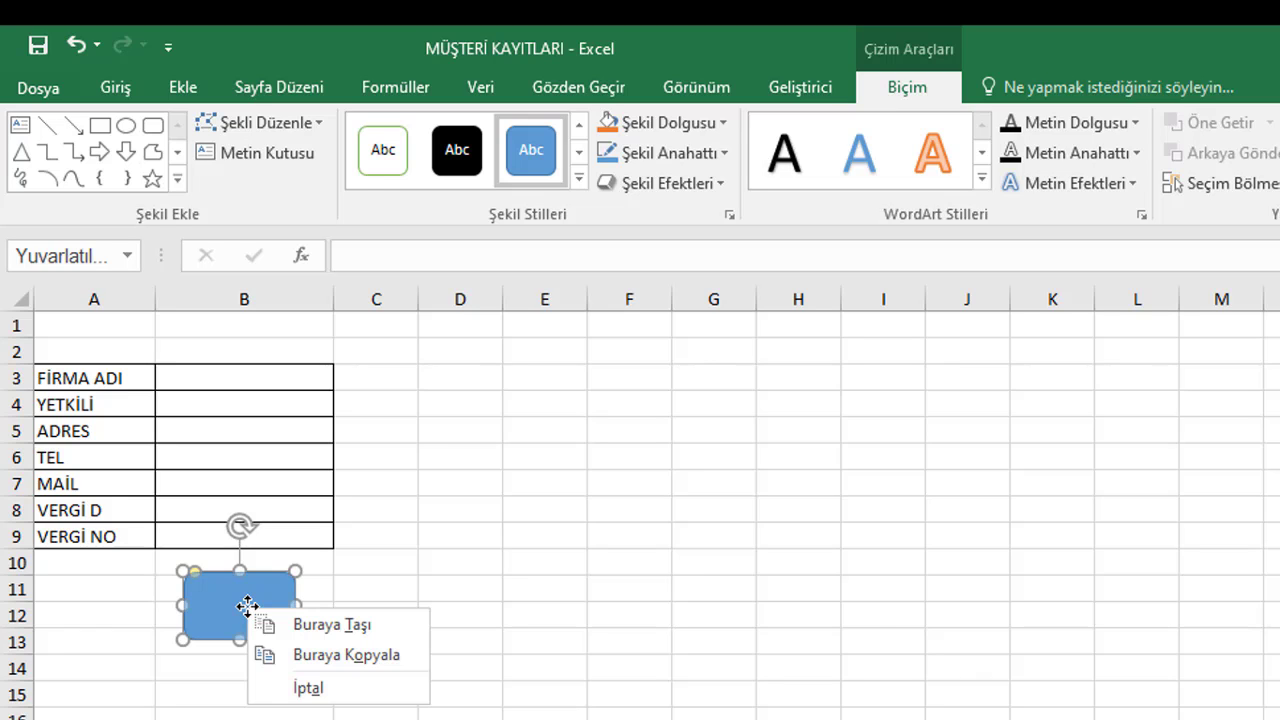
{"action": "right_click", "coordinate": [237, 598]}
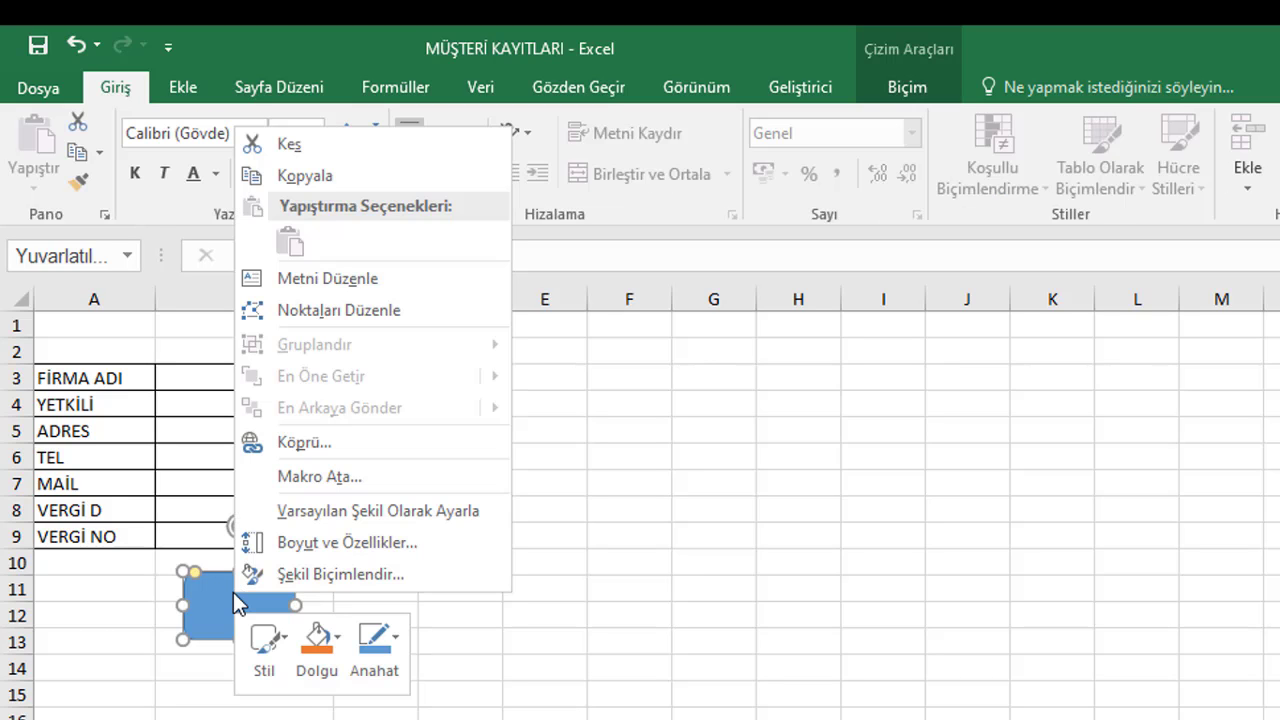
{"action": "left_click", "coordinate": [338, 276]}
{"action": "left_click", "coordinate": [233, 592]}
{"action": "type", "text": "KA"}
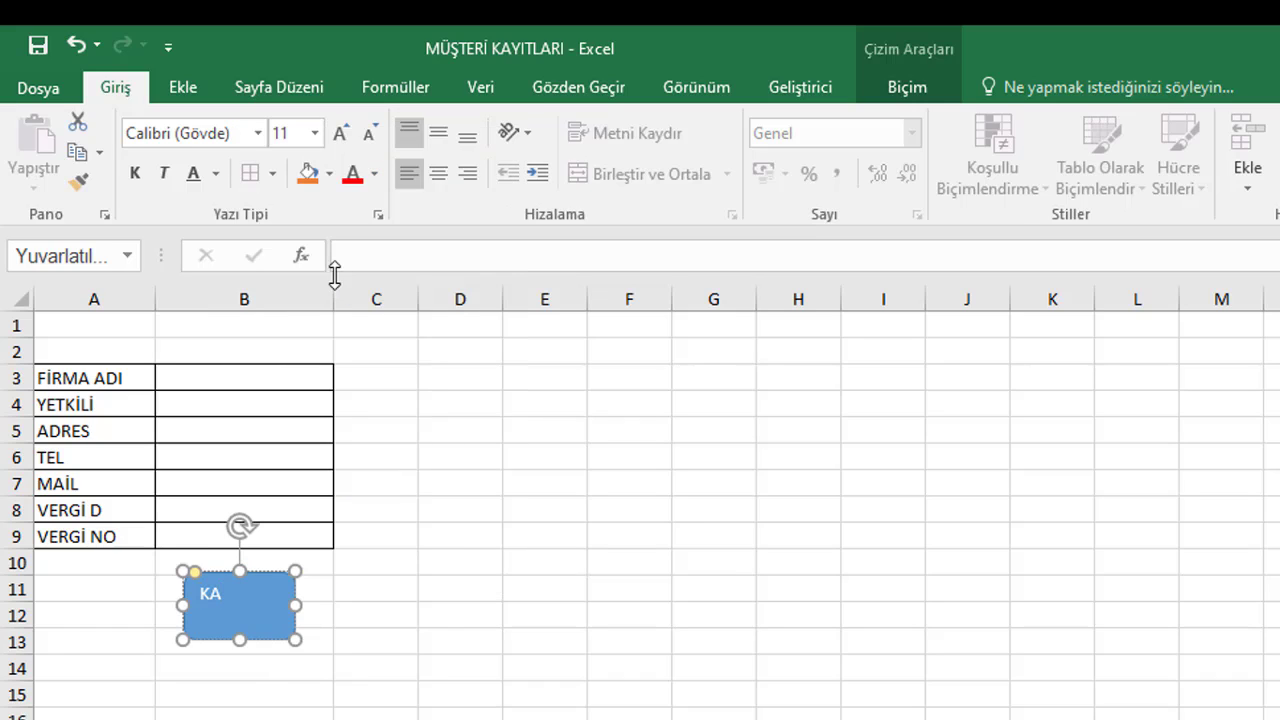
{"action": "type", "text": "YDET"}
- Make the KAYDET label bold, centred and 12 pt
{"action": "left_click_drag", "start_coordinate": [262, 594], "coordinate": [213, 598]}
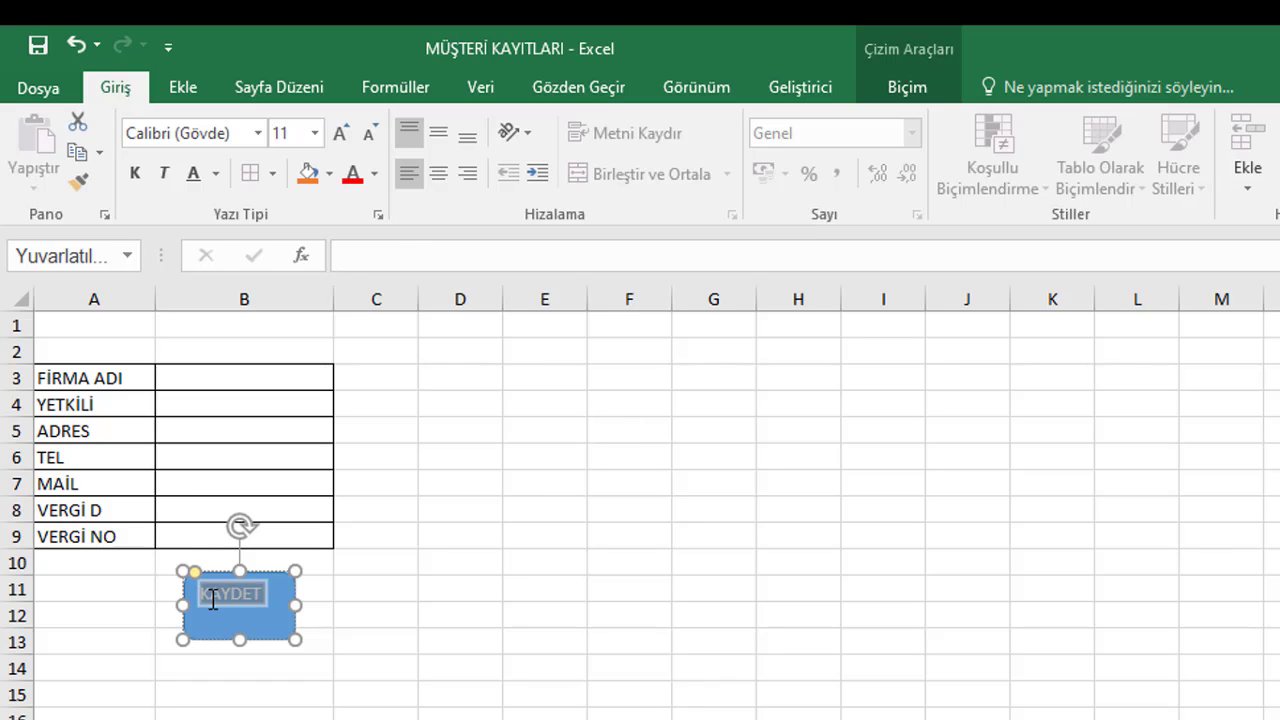
{"action": "left_click", "coordinate": [136, 173]}
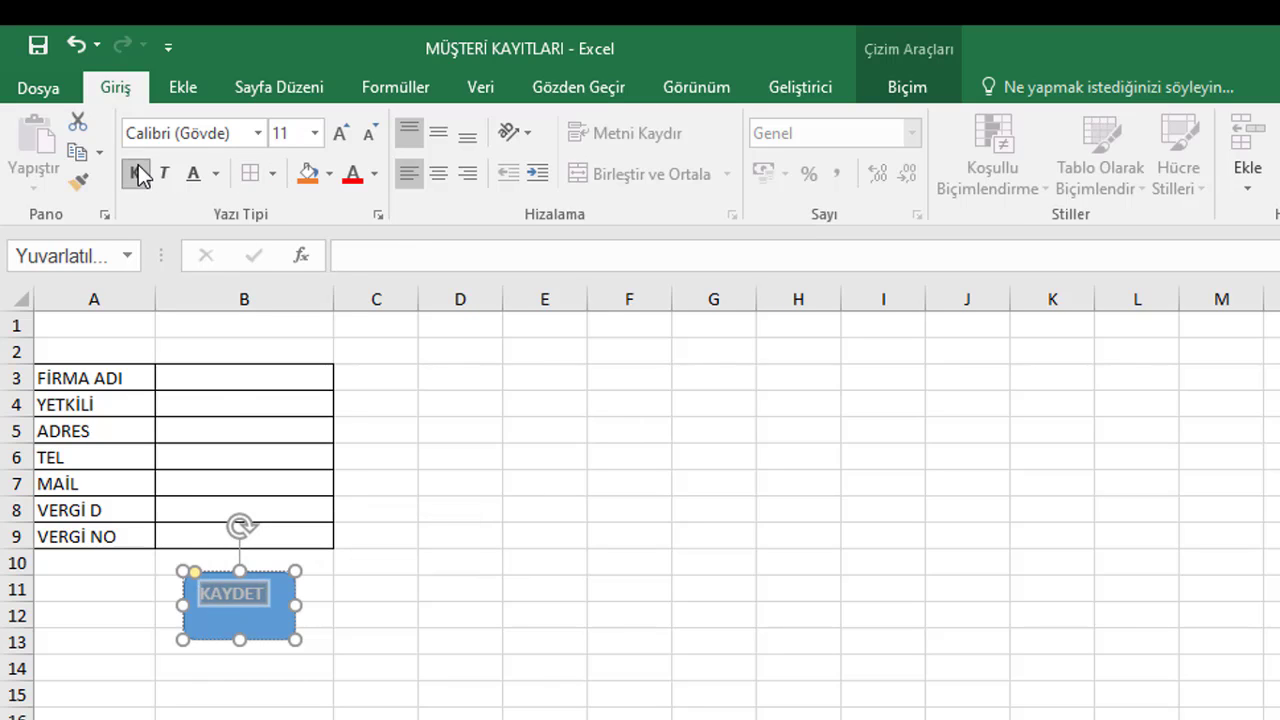
{"action": "left_click", "coordinate": [438, 173]}
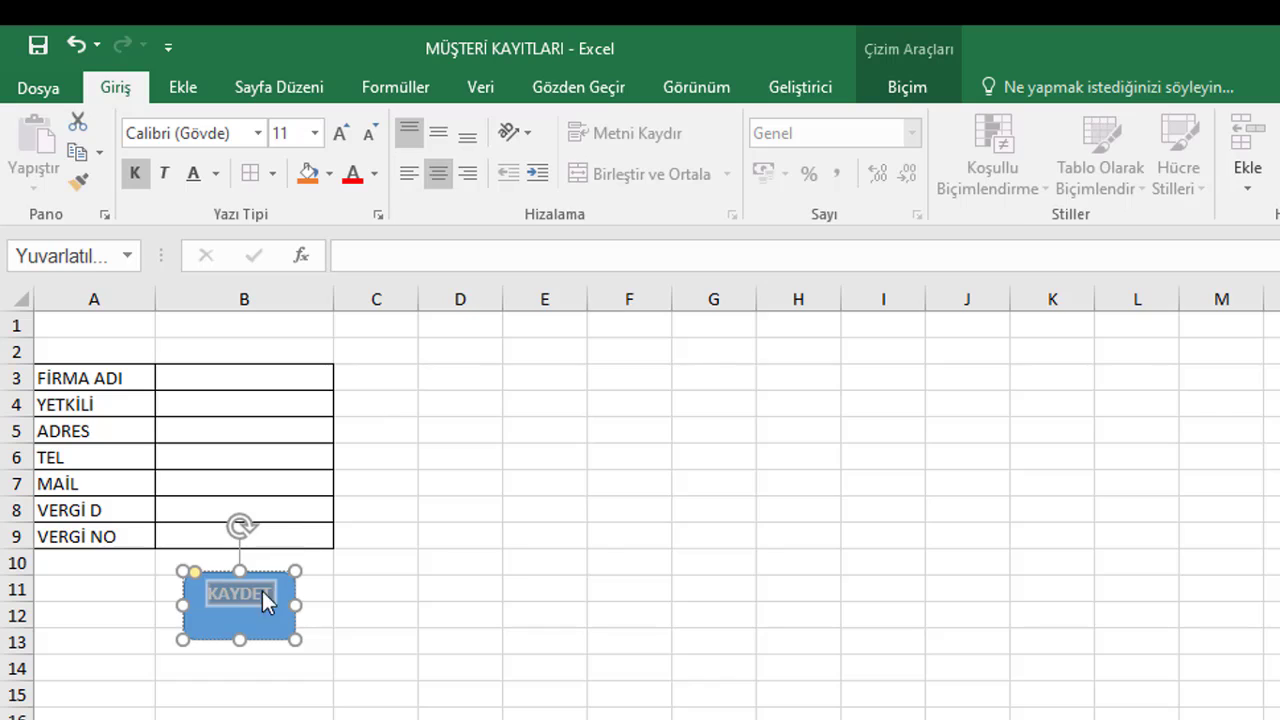
{"action": "left_click", "coordinate": [316, 133]}
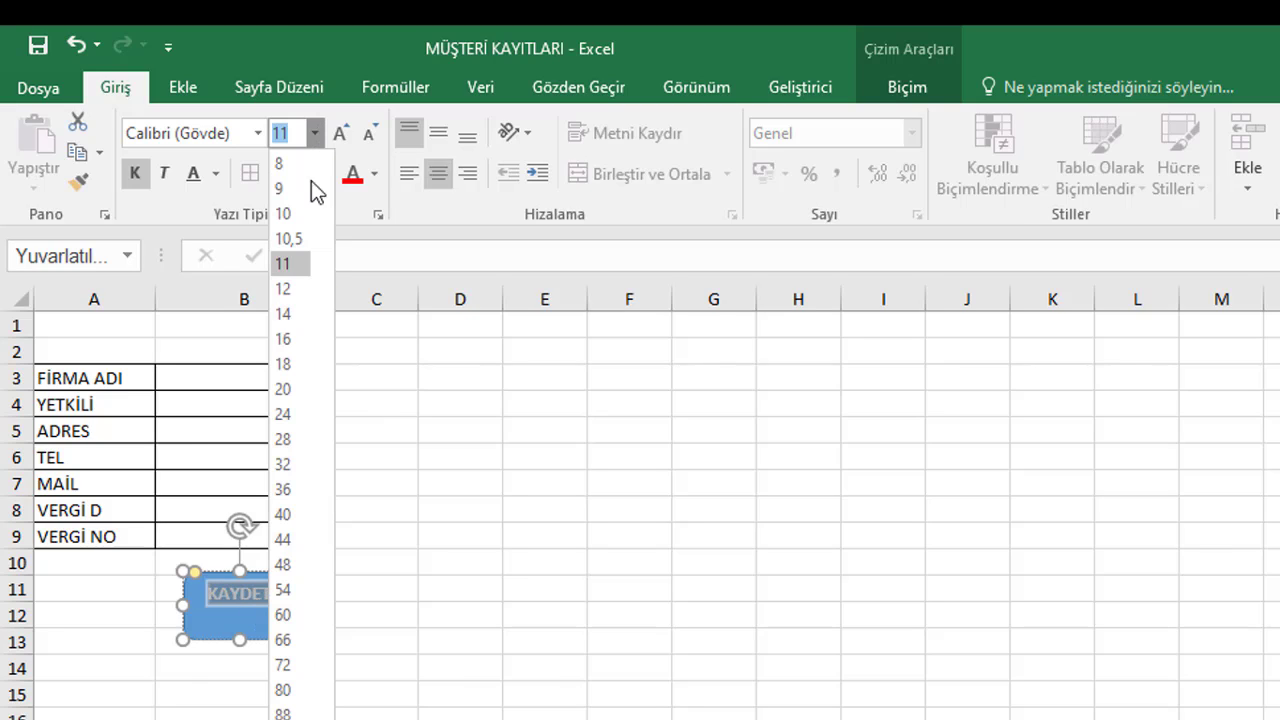
{"action": "left_click", "coordinate": [297, 289]}
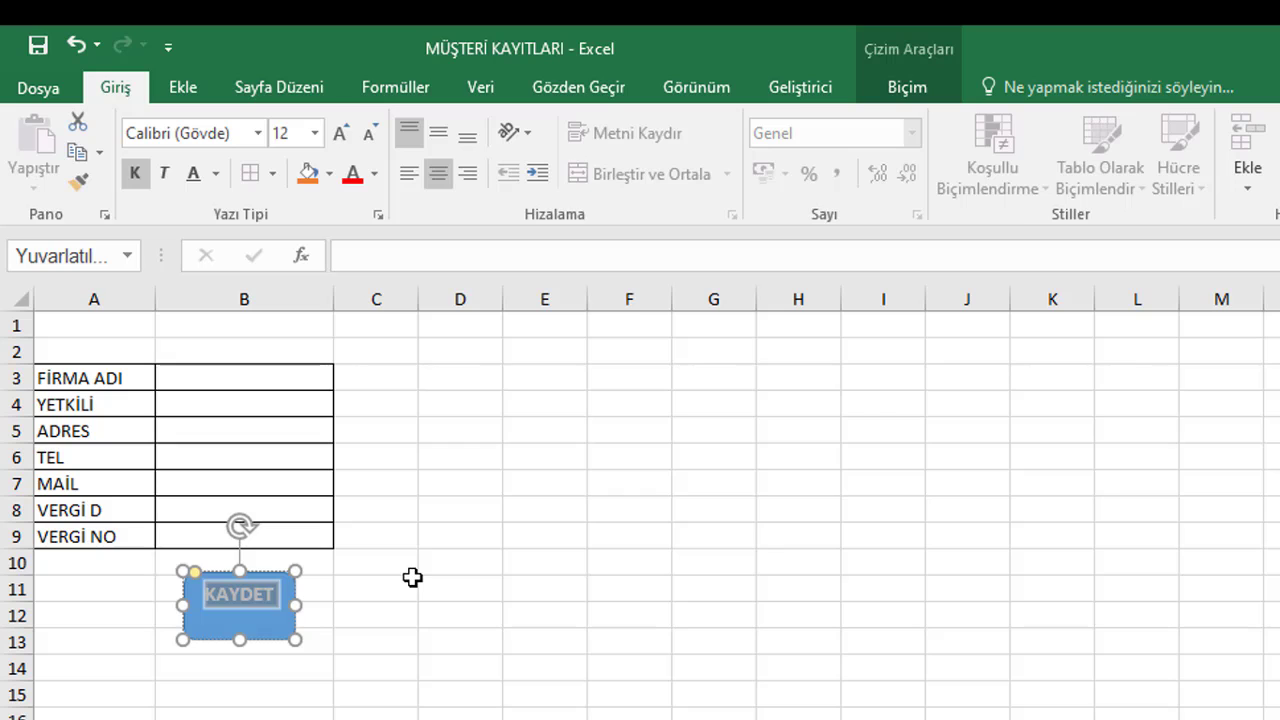
{"action": "left_click", "coordinate": [412, 577]}
- Assign Makro1 to the KAYDET shape so clicking it runs the macro
{"action": "right_click", "coordinate": [252, 603]}
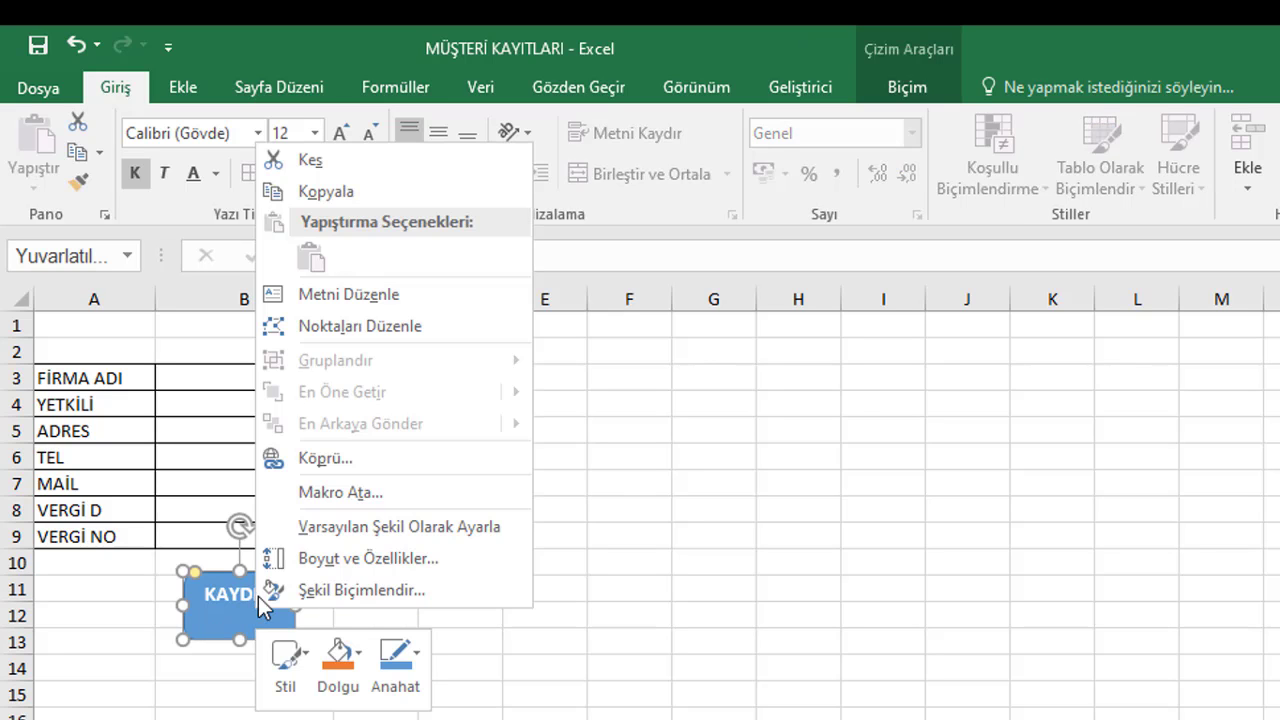
{"action": "left_click", "coordinate": [334, 492]}
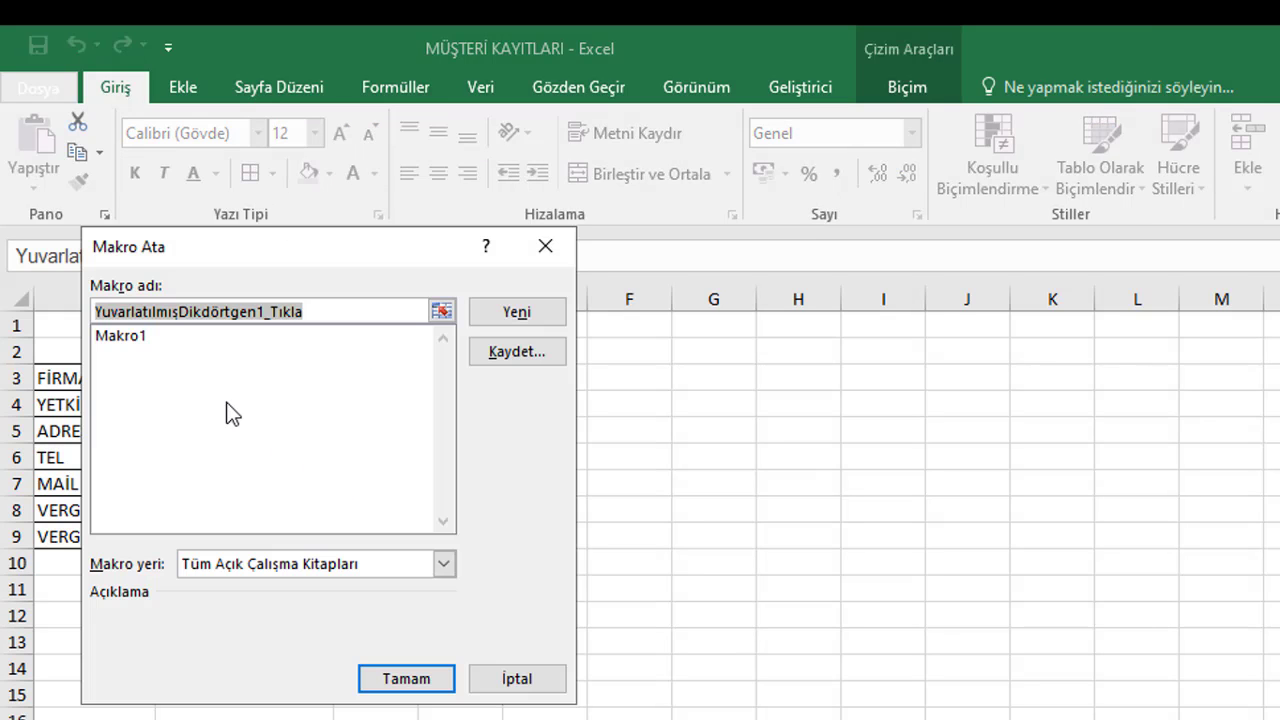
{"action": "left_click", "coordinate": [135, 340]}
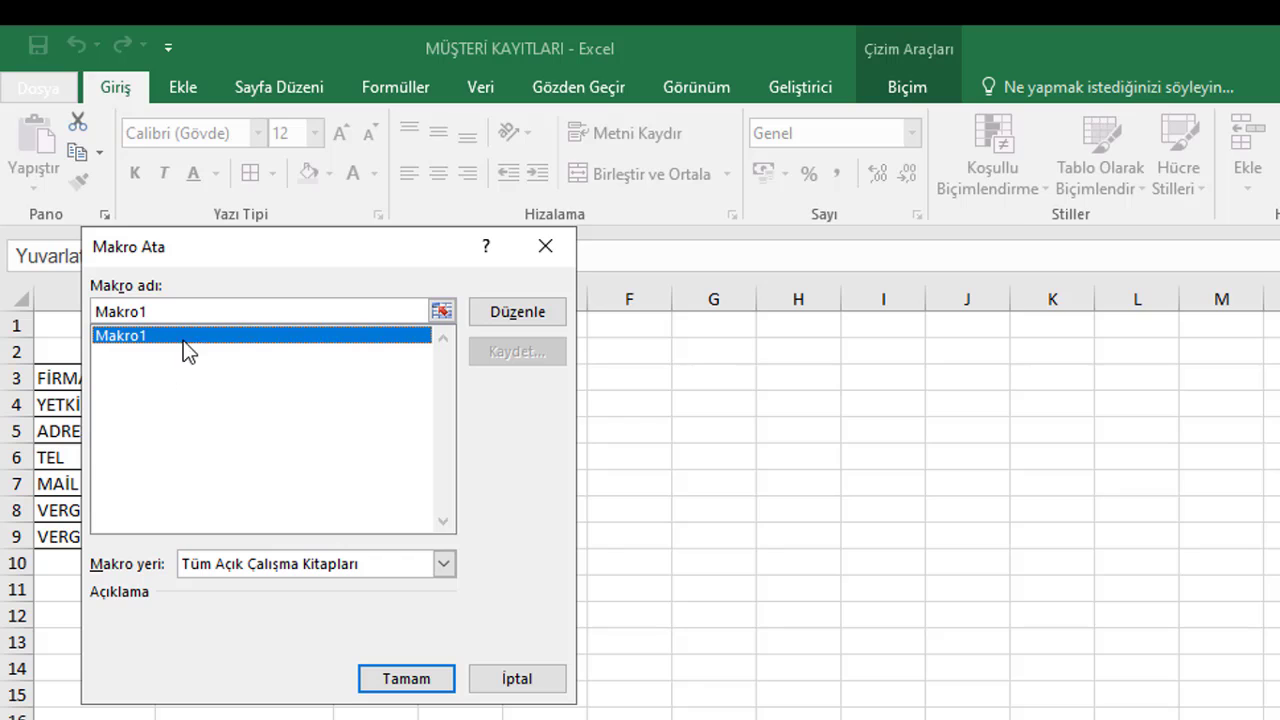
{"action": "left_click", "coordinate": [408, 686]}
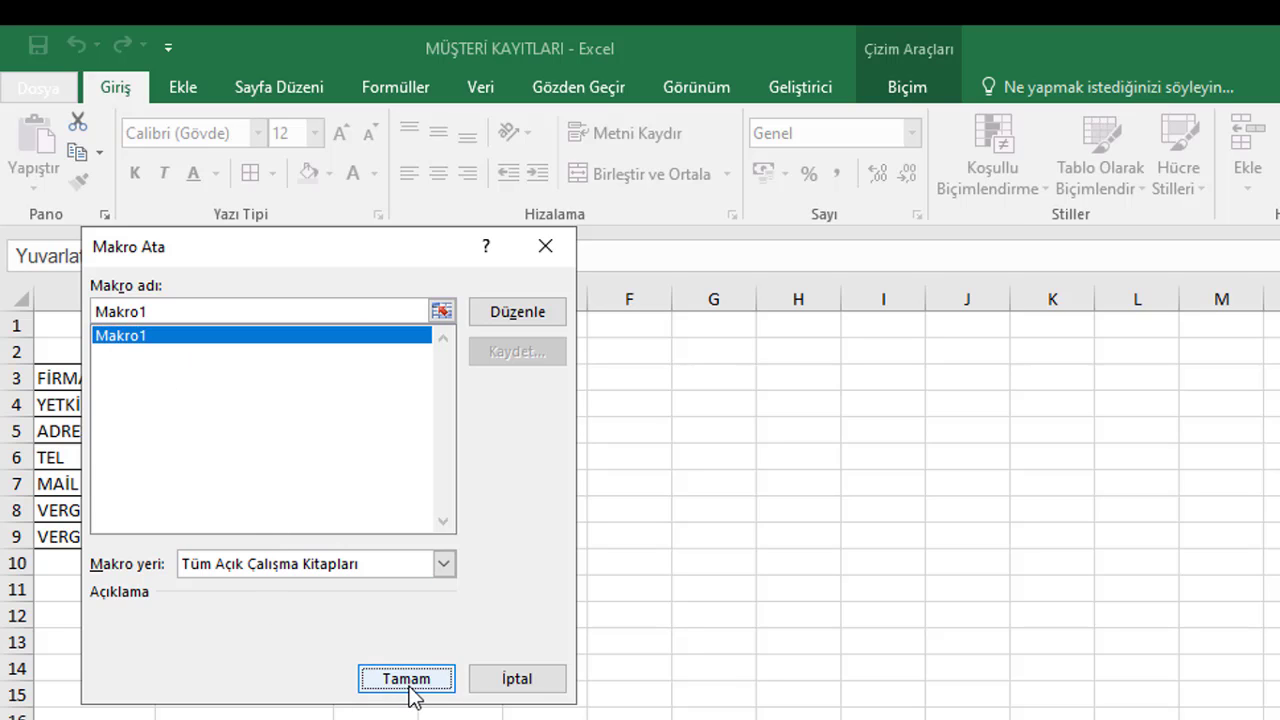
{"action": "left_click", "coordinate": [338, 711]}
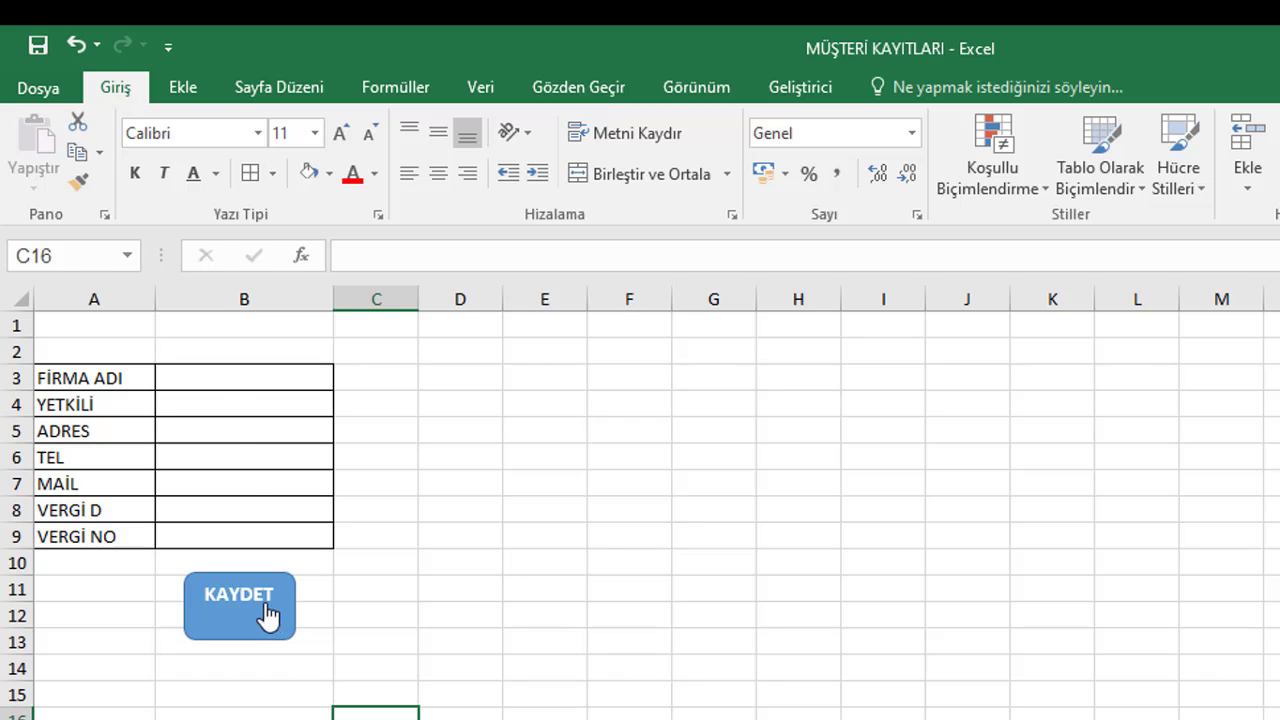
- Enter the company name, contact person, address and phone number in B3:B6
{"action": "left_click", "coordinate": [220, 376]}
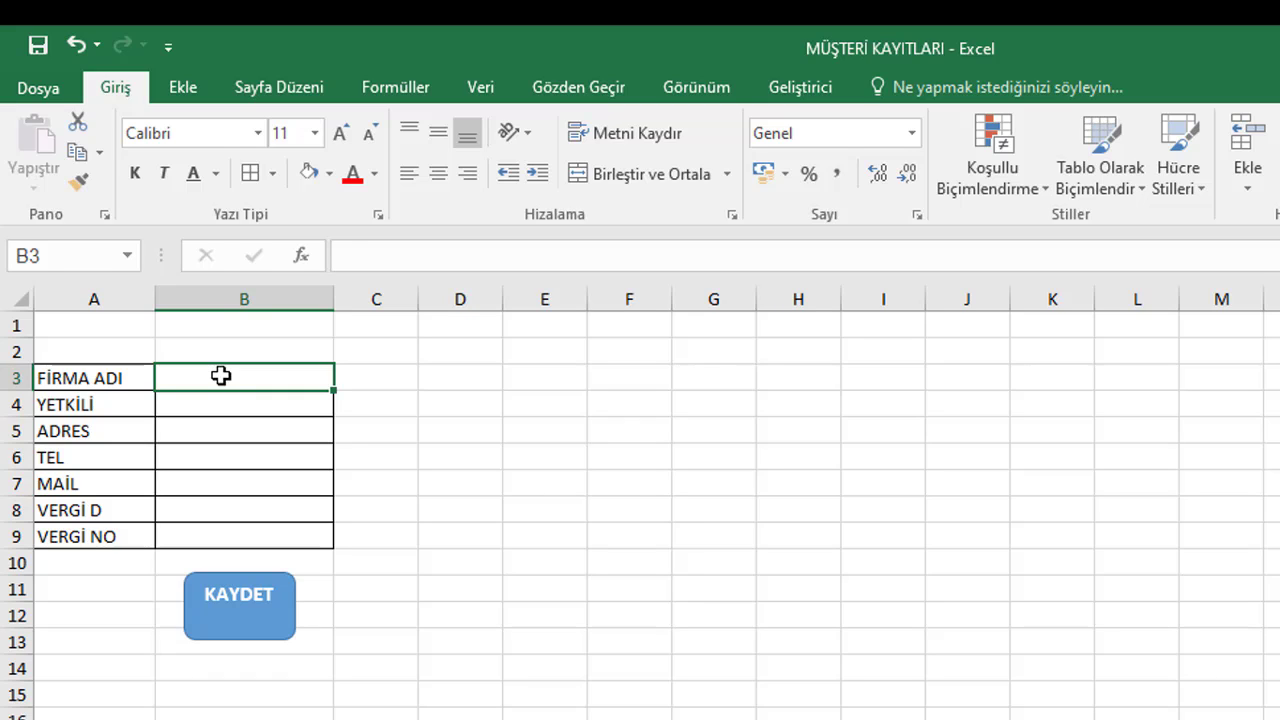
{"action": "type", "text": "BULUT Tİ"}
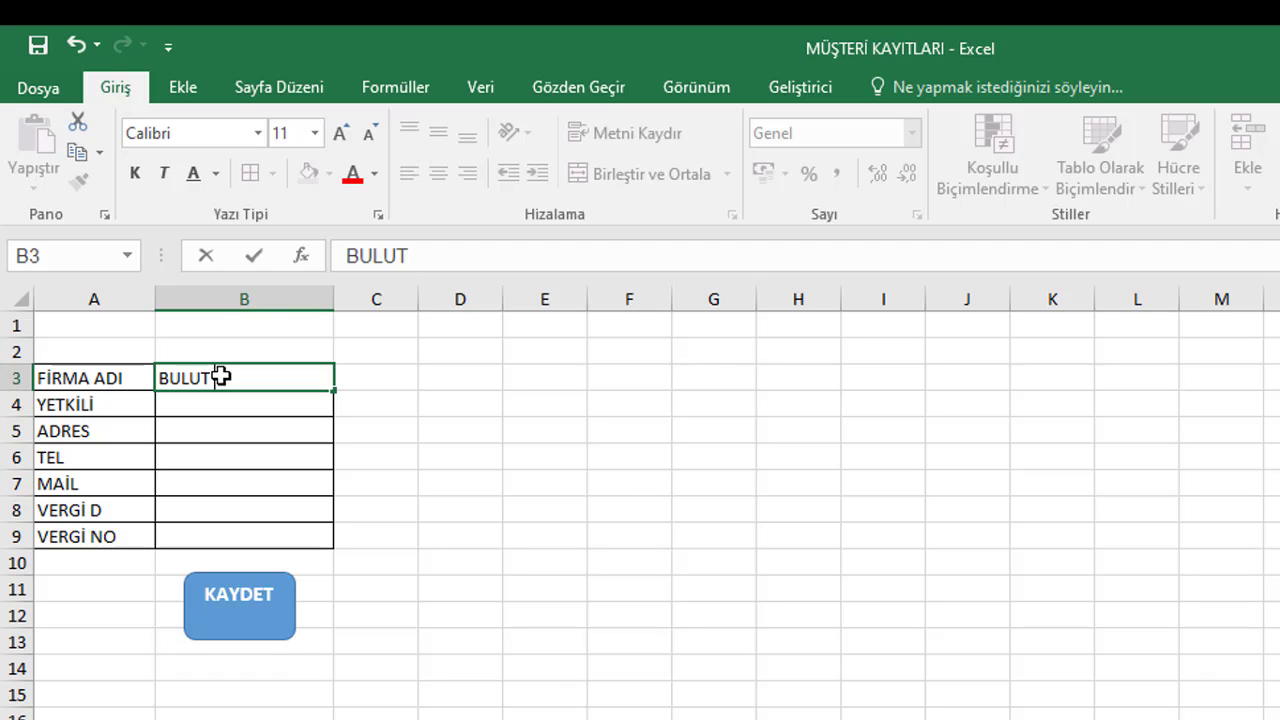
{"action": "type", "text": "C"}
{"action": "key", "text": "Return"}
{"action": "type", "text": "MU"}
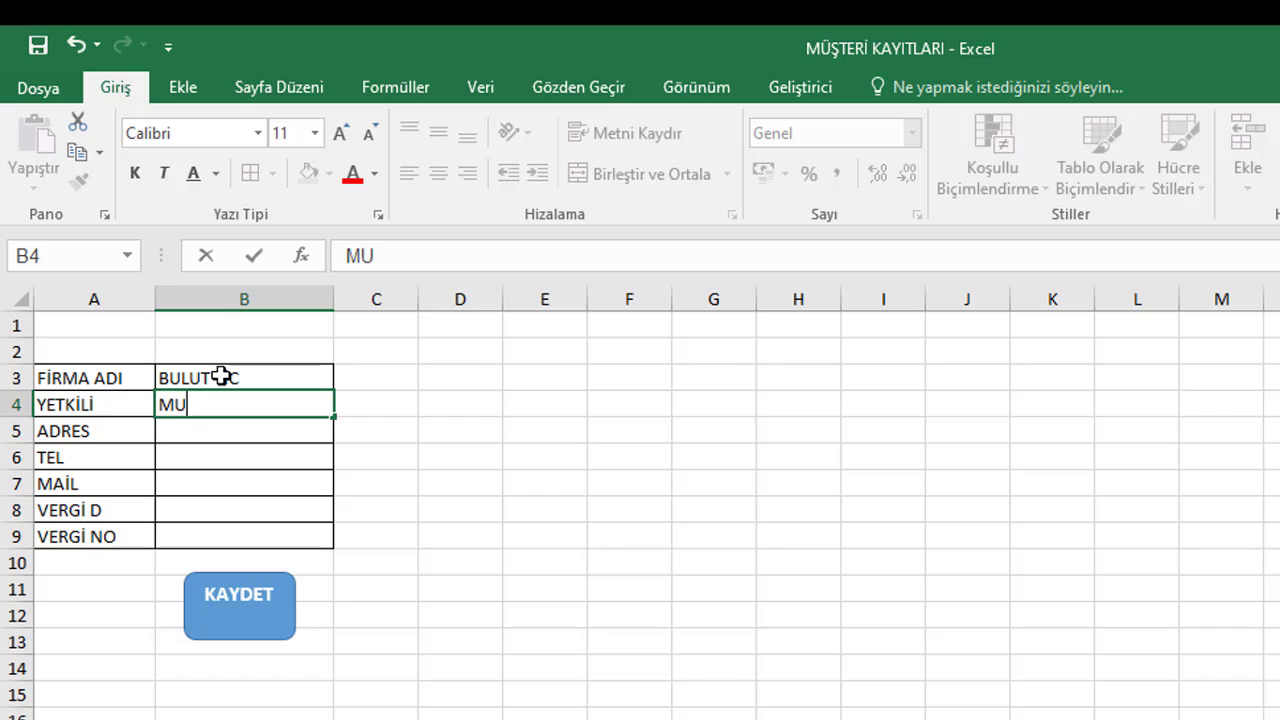
{"action": "type", "text": "STA"}
{"action": "type", "text": "FA"}
{"action": "key", "text": "Return"}
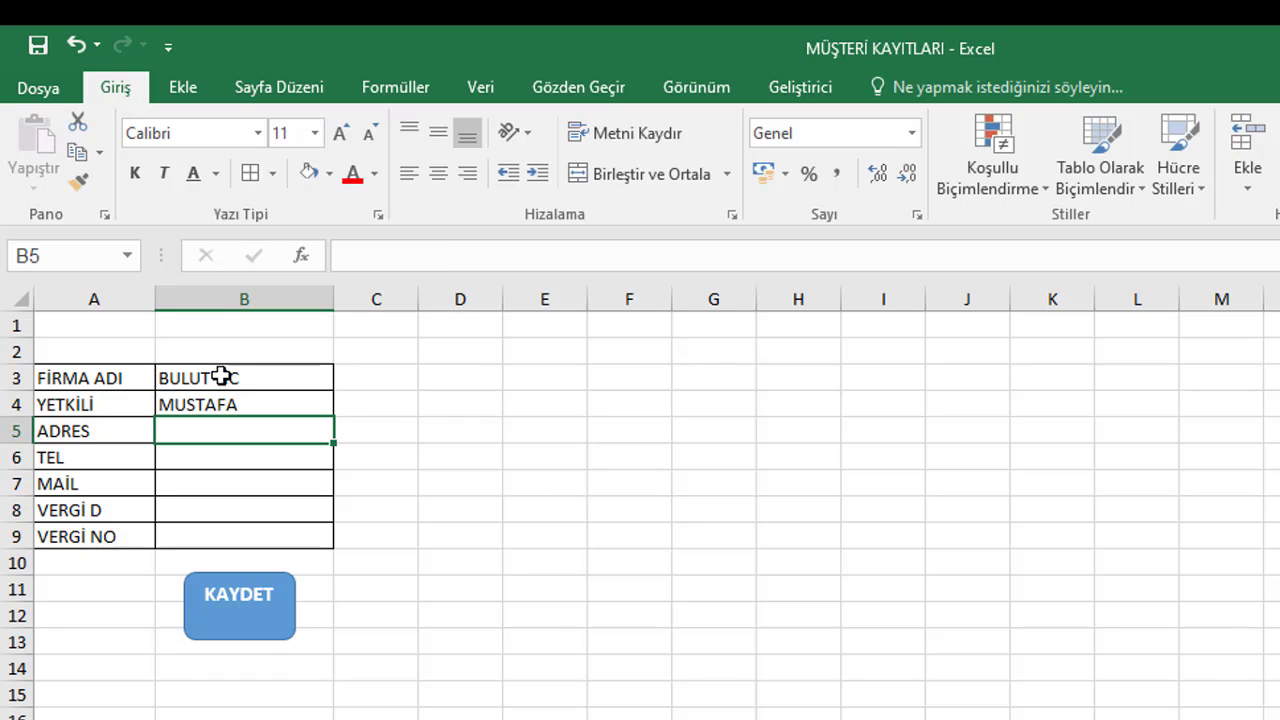
{"action": "type", "text": "SARIYER"}
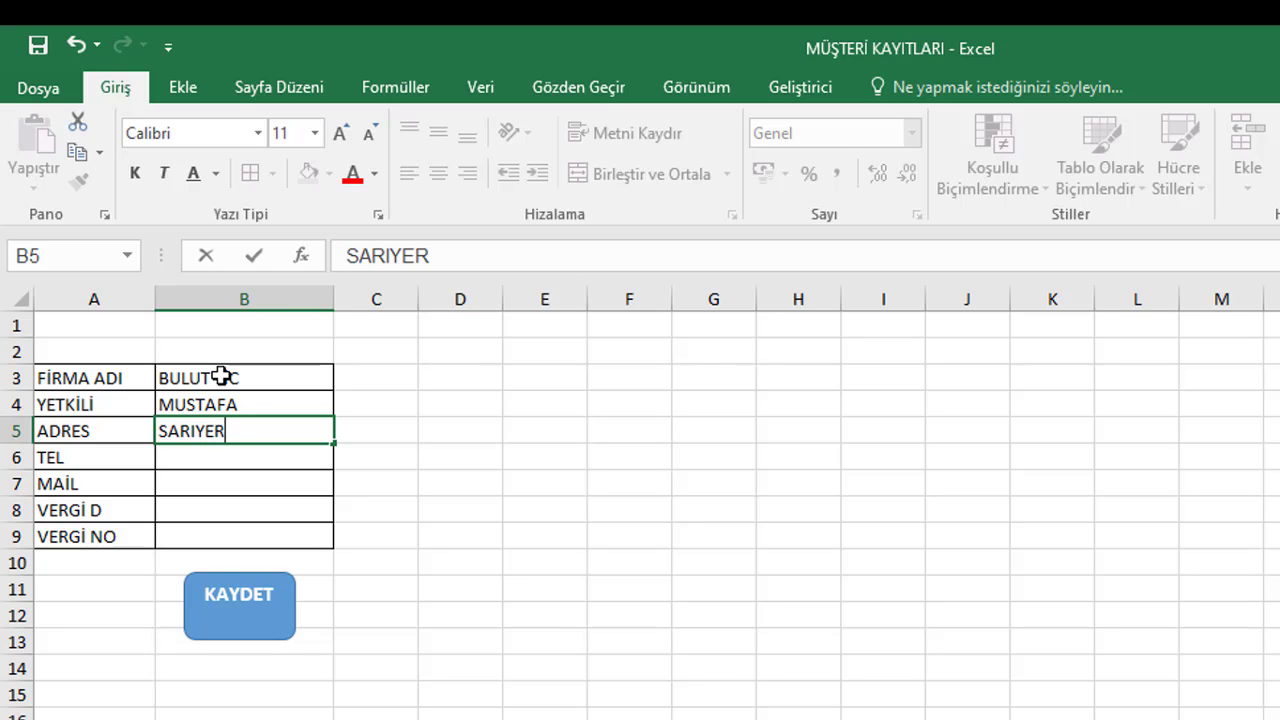
{"action": "key", "text": "Return"}
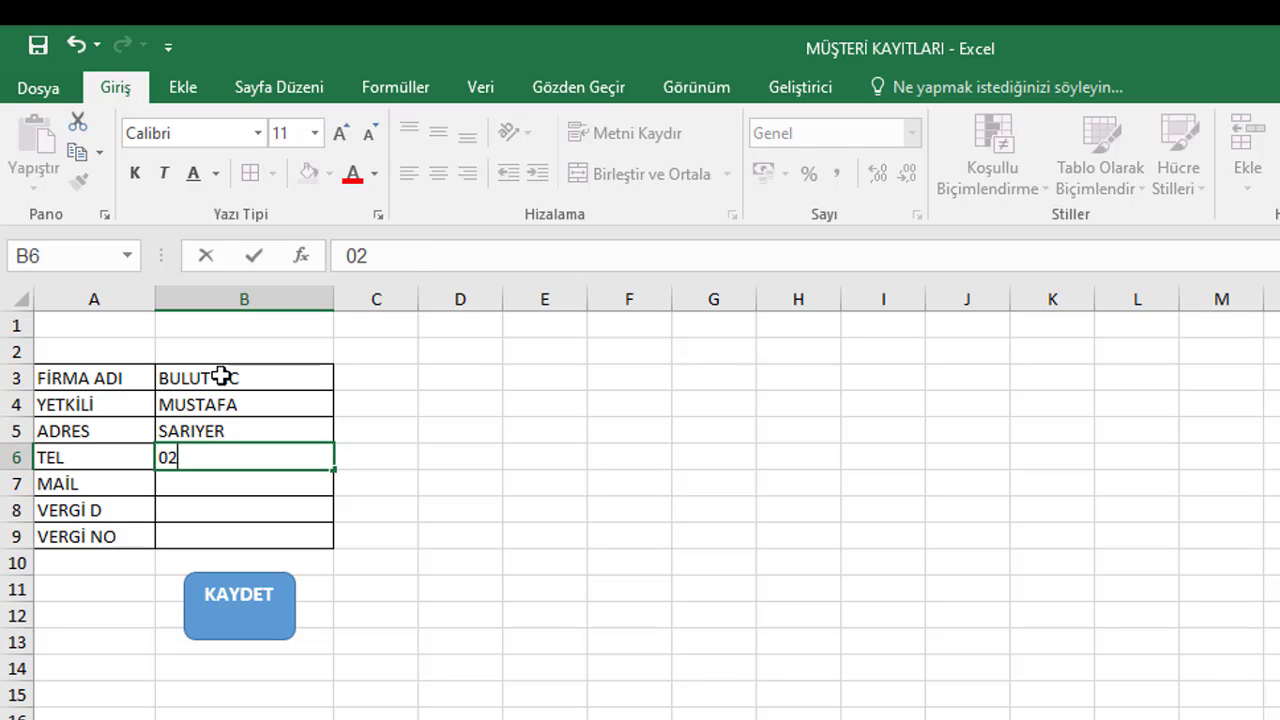
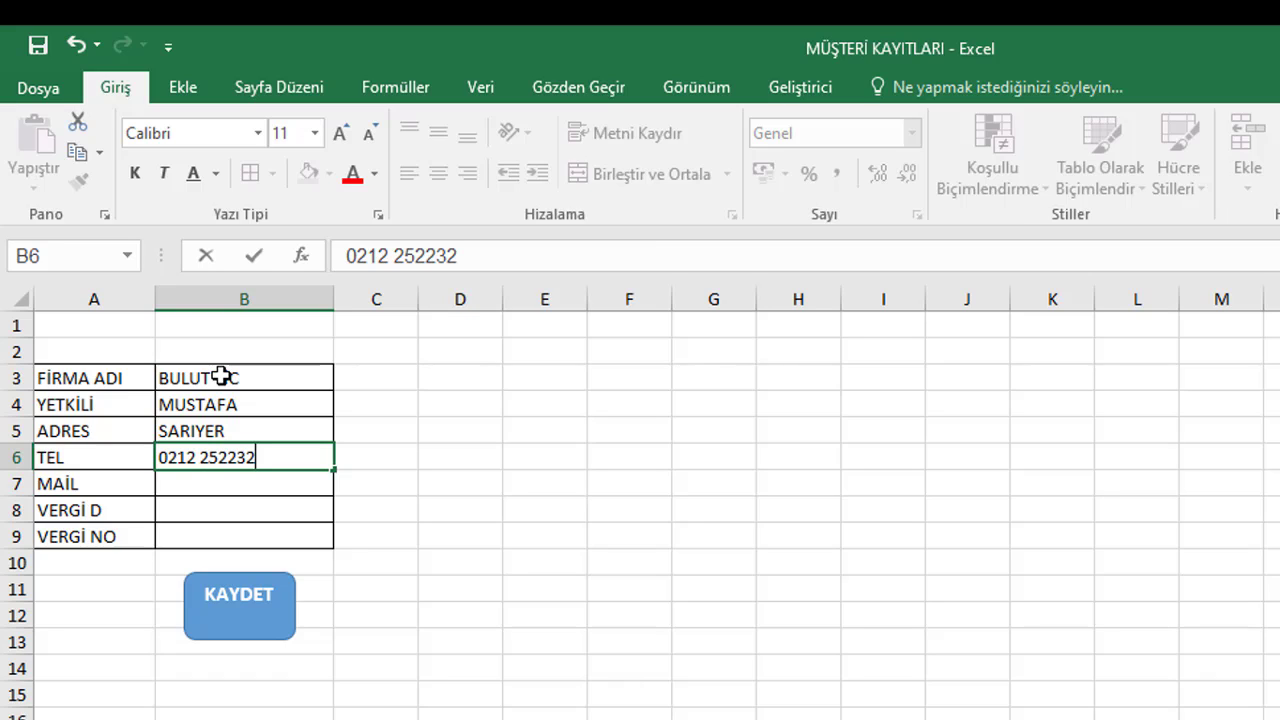
{"action": "key", "text": "Return"}
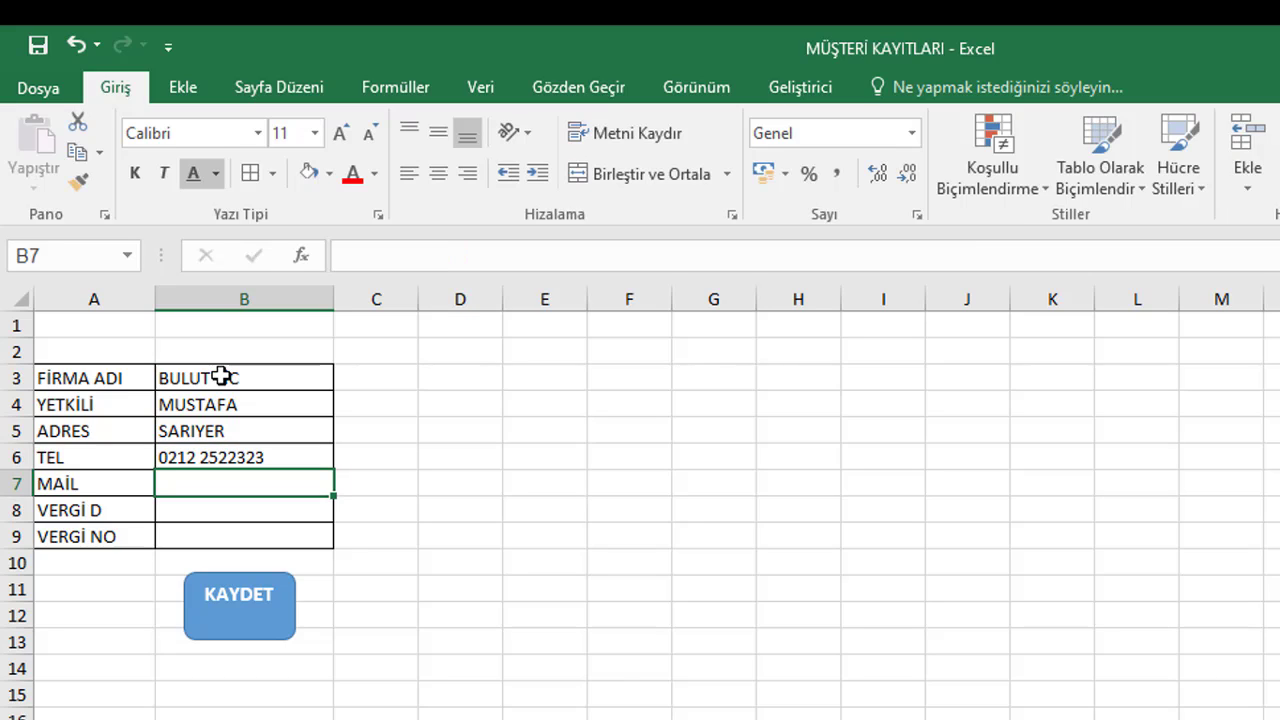
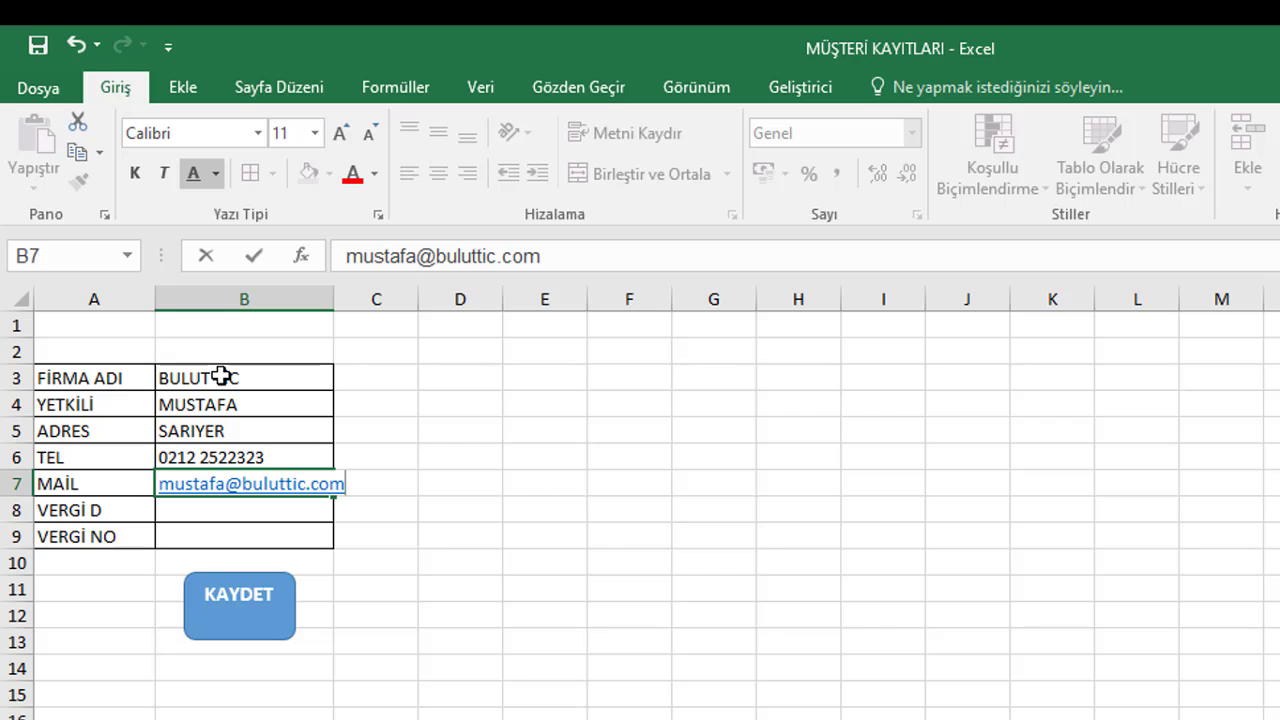
- Enter the contact's e-mail, the tax office and the tax number in B7:B9
{"action": "key", "text": "Return"}
{"action": "type", "text": "s"}
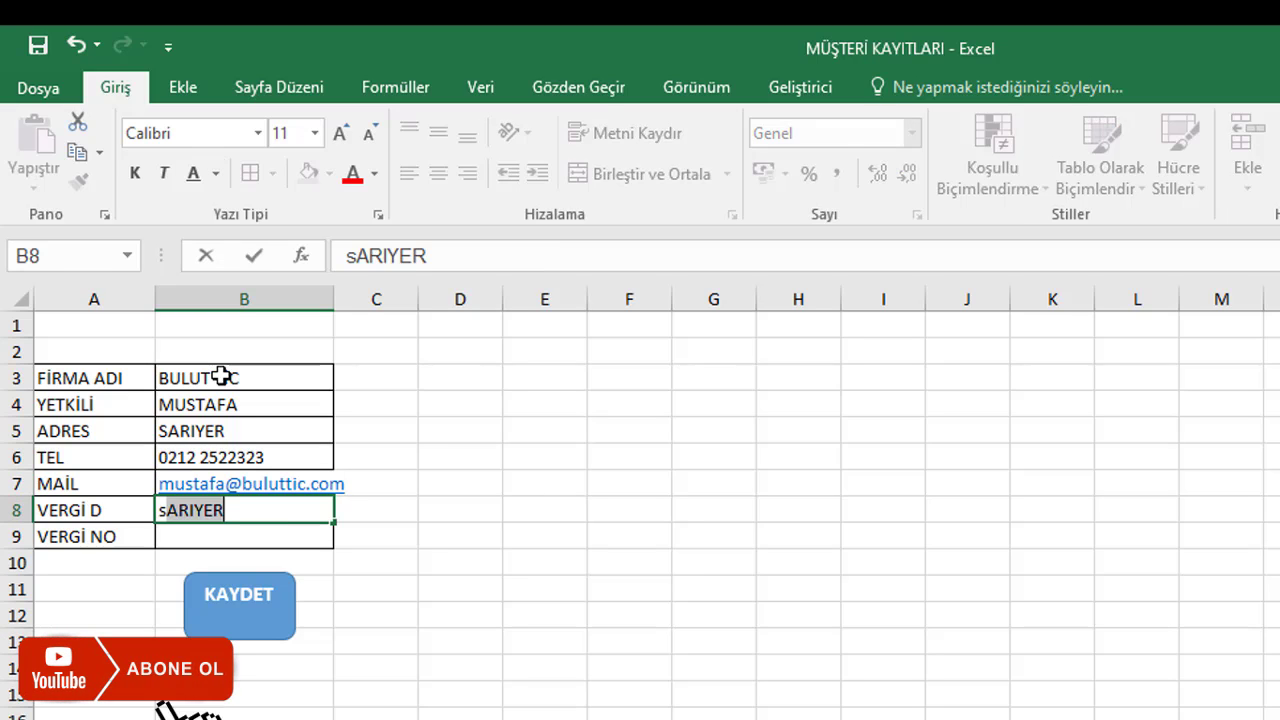
{"action": "type", "text": "arıyer"}
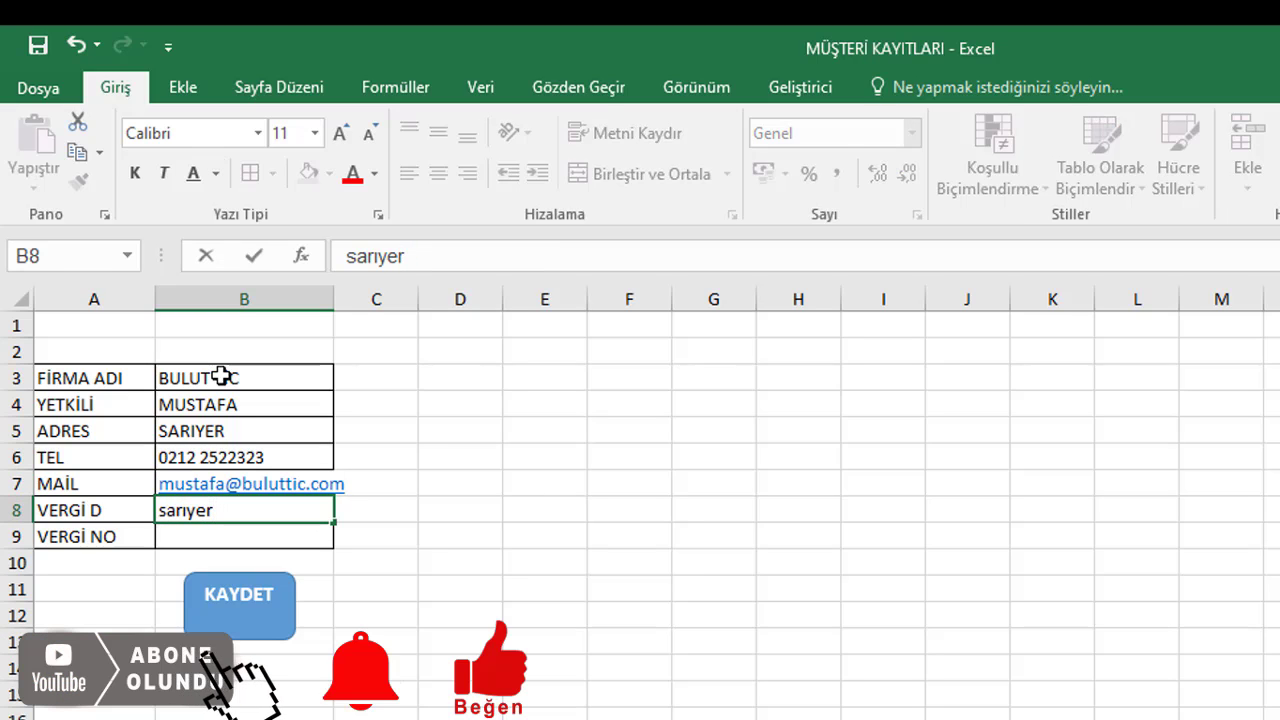
{"action": "key", "text": "Return"}
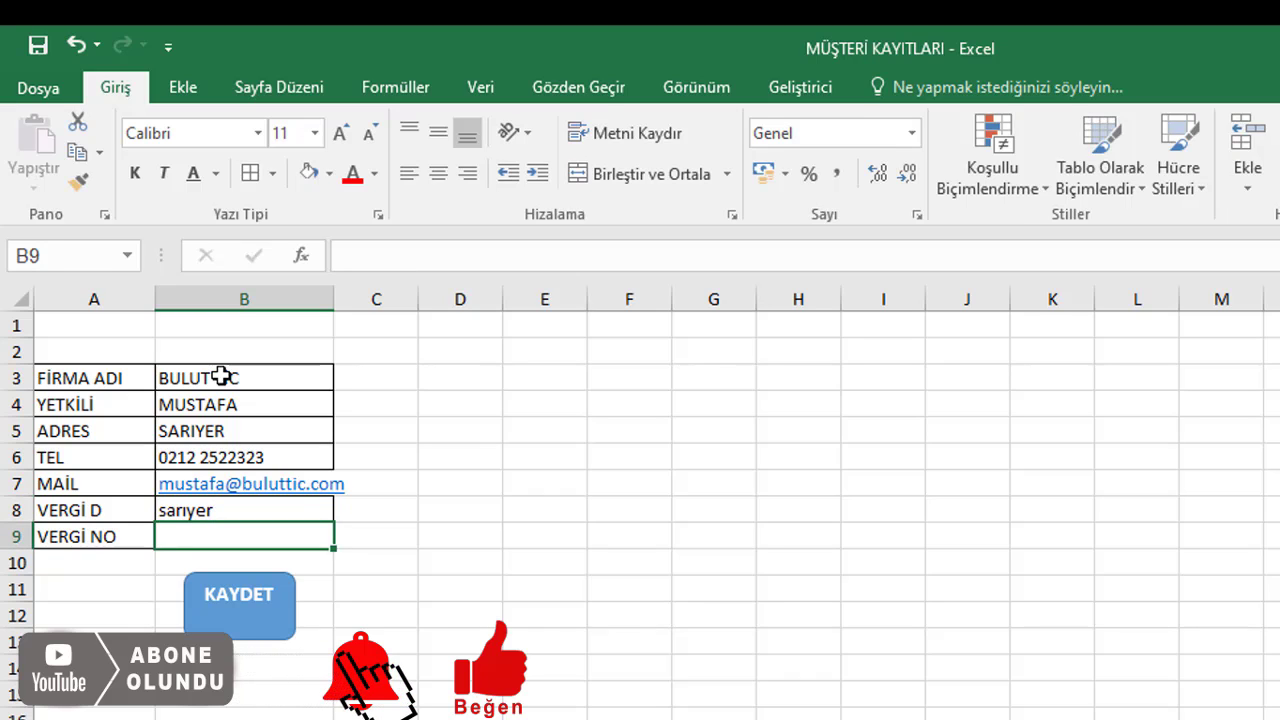
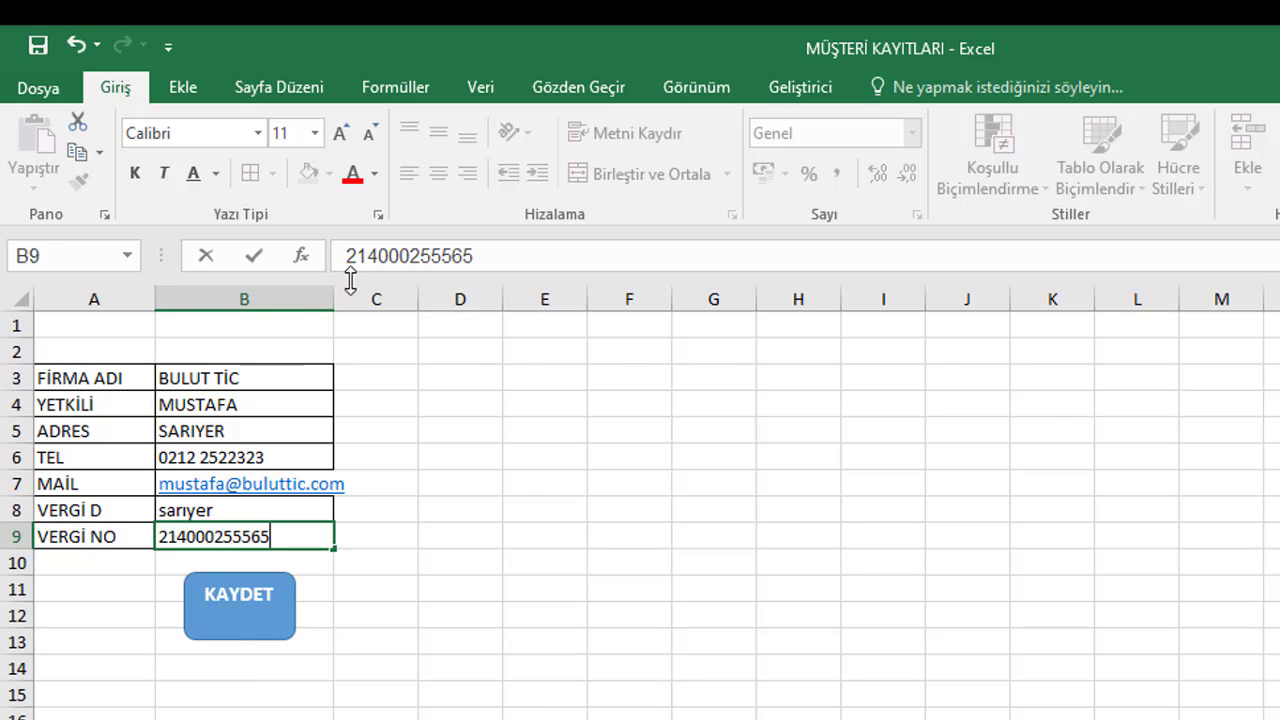
- Widen column B and re-enter the corrected tax number in B9
{"action": "left_click", "coordinate": [371, 403]}
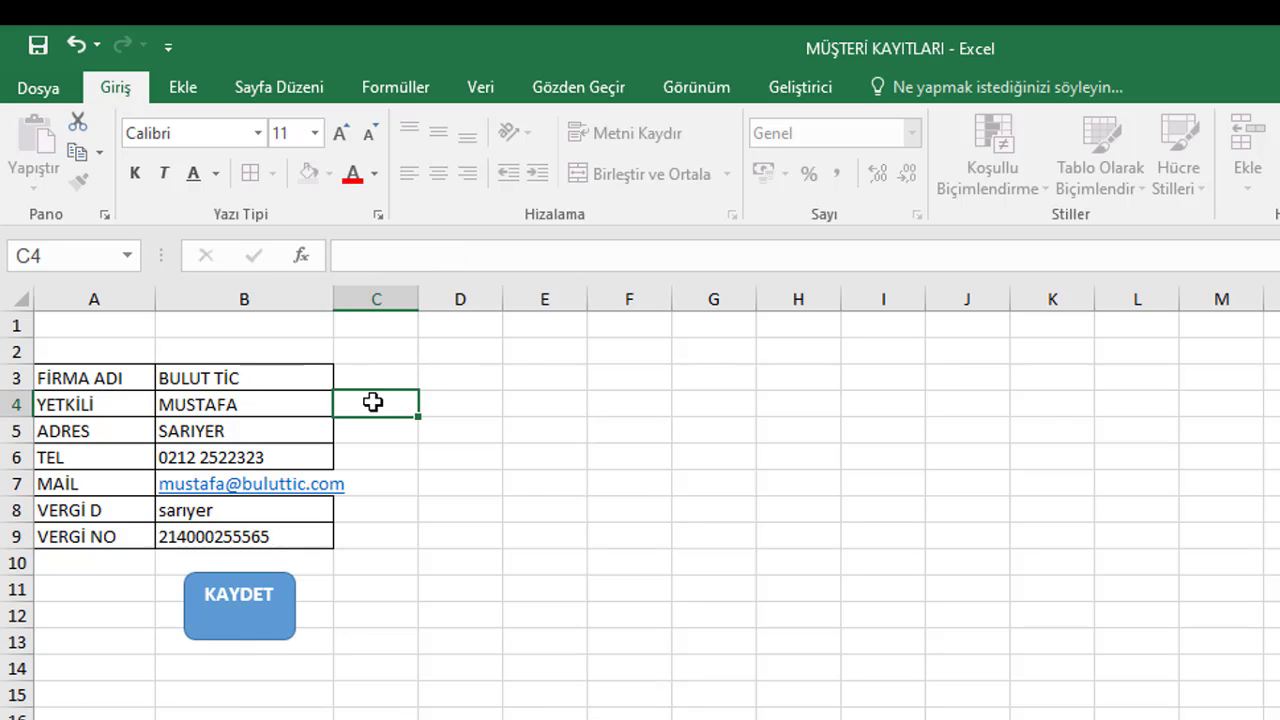
{"action": "left_click_drag", "start_coordinate": [335, 297], "coordinate": [366, 296]}
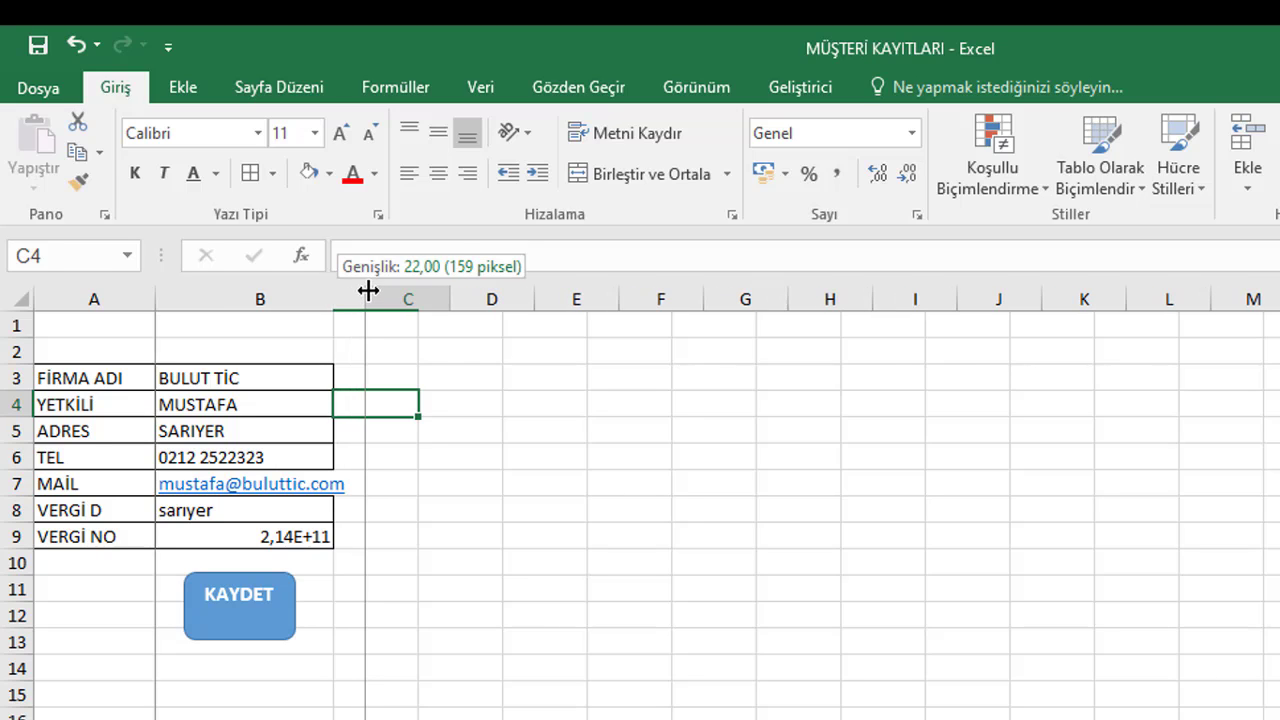
{"action": "left_click", "coordinate": [246, 538]}
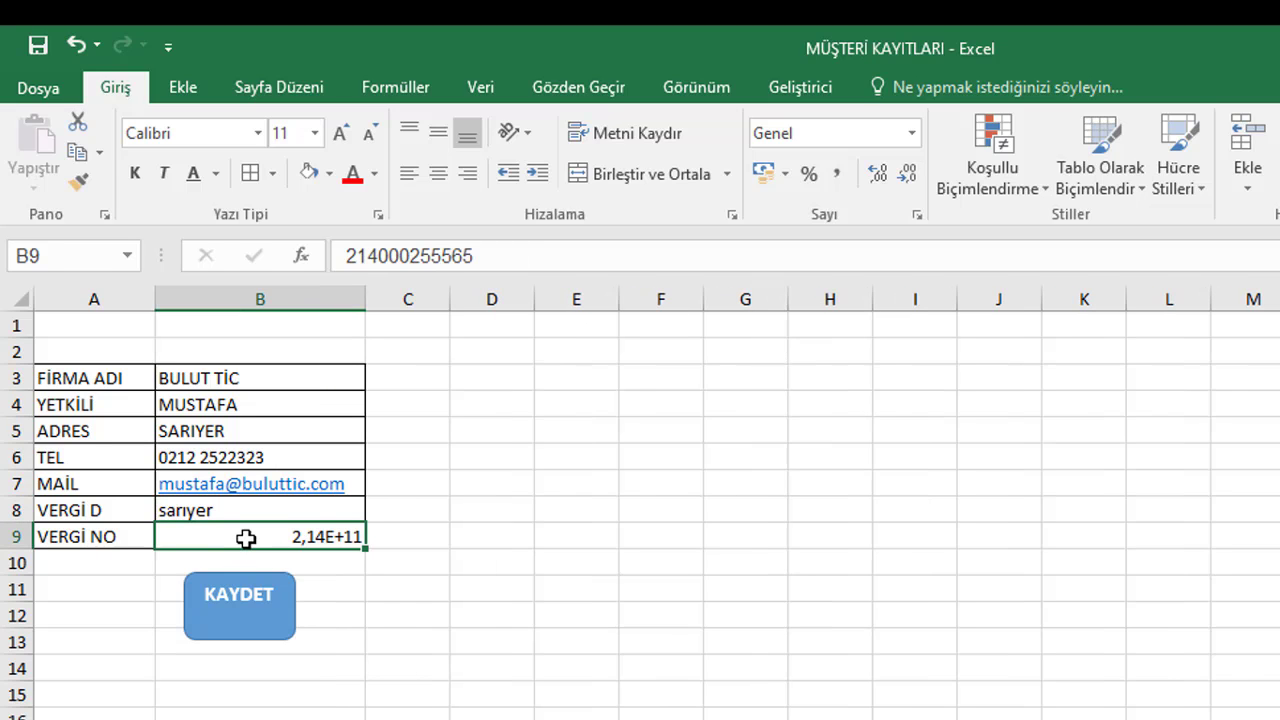
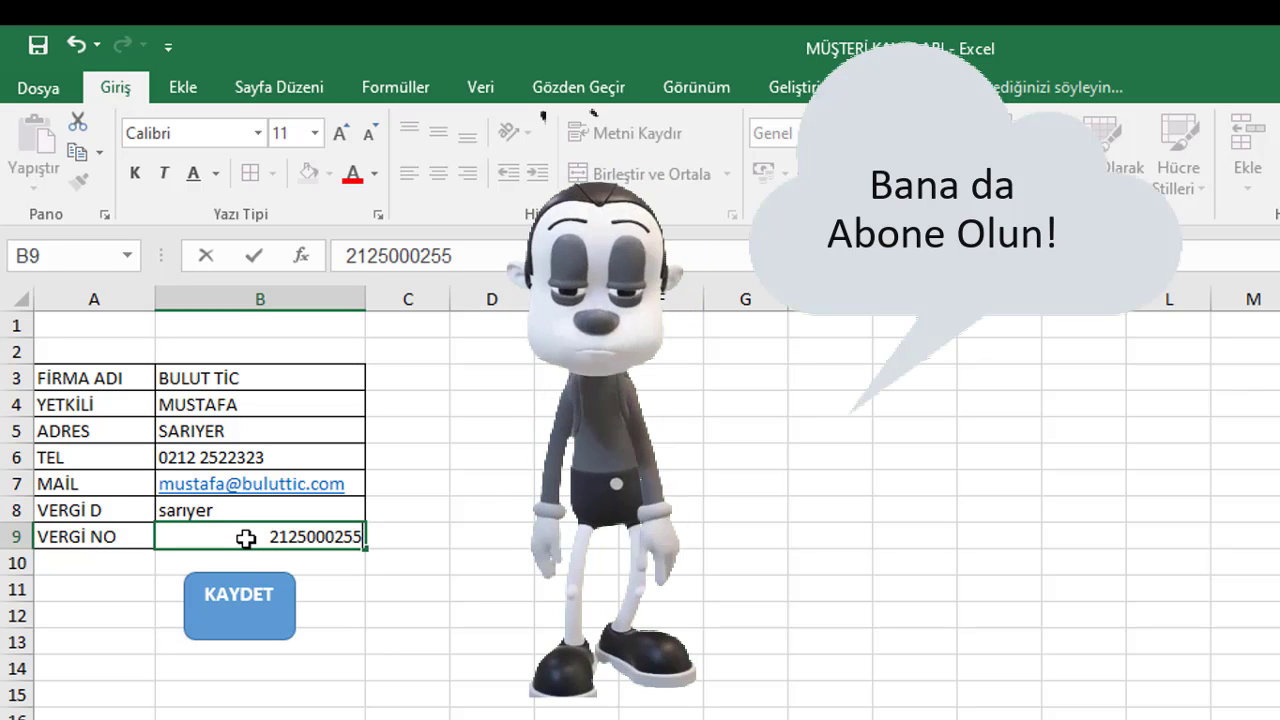
{"action": "key", "text": "Return"}
{"action": "left_click", "coordinate": [494, 517]}
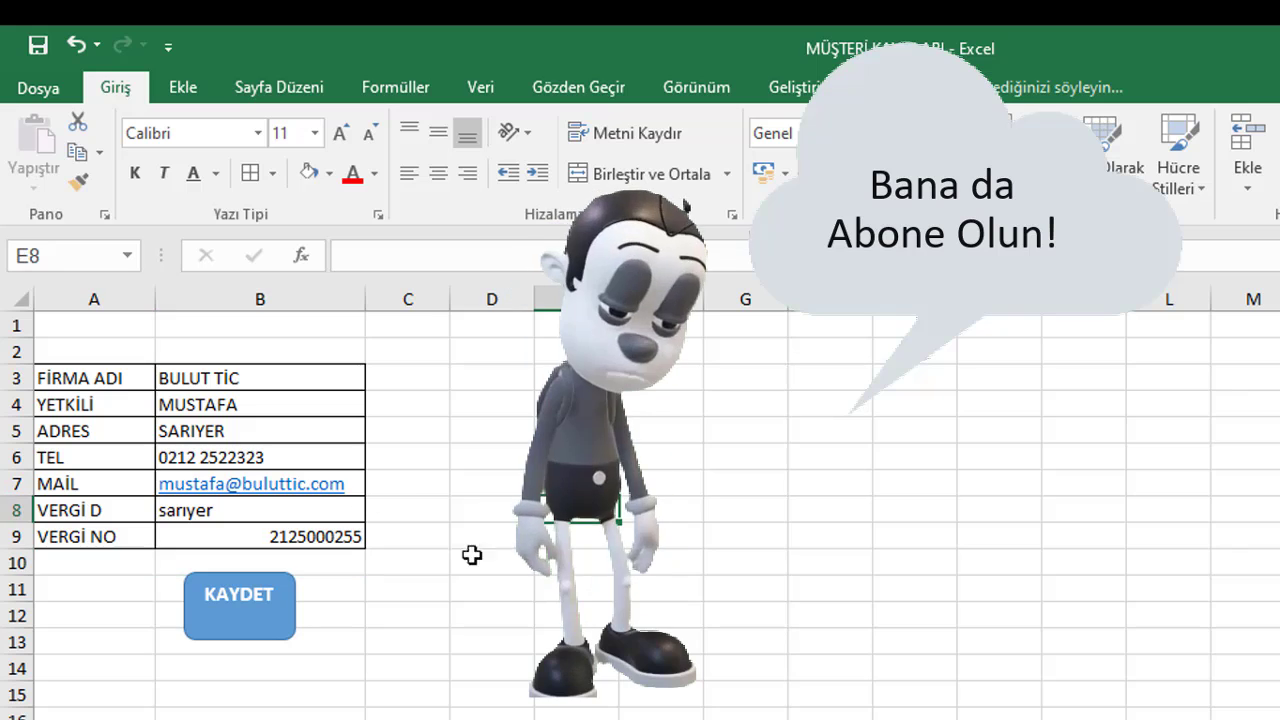
- Run the KAYDET button to add the customer as row 3 on LİSTE, then check both sheets
{"action": "left_click", "coordinate": [266, 620]}
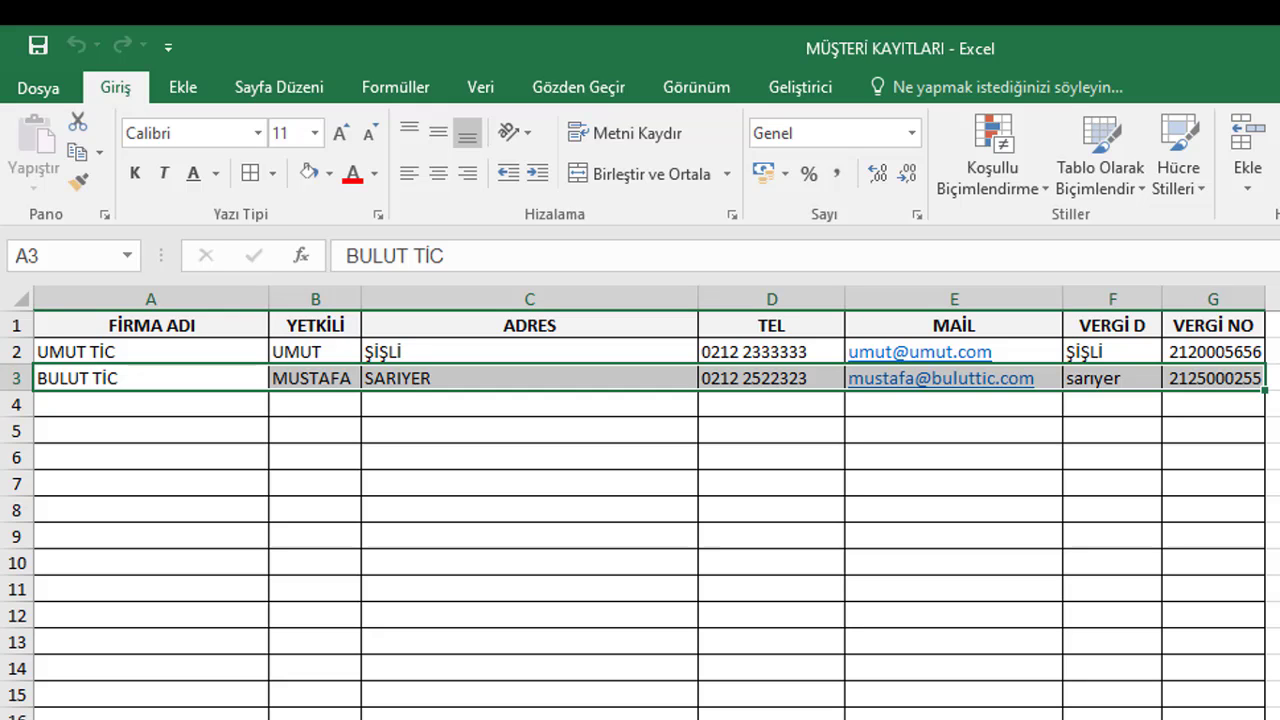
{"action": "key", "text": "ctrl+Page_Up"}
{"action": "key", "text": "ctrl+Page_Down"}
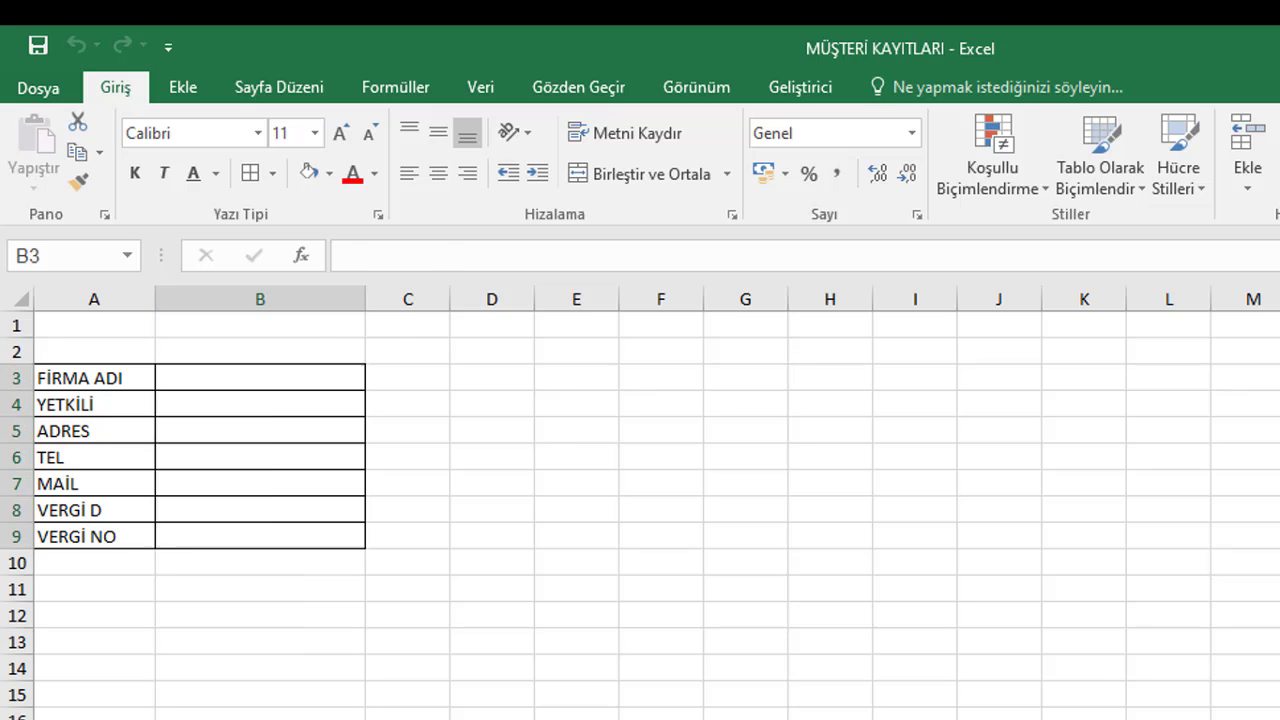
{"action": "key", "text": "ctrl+Page_Up"}
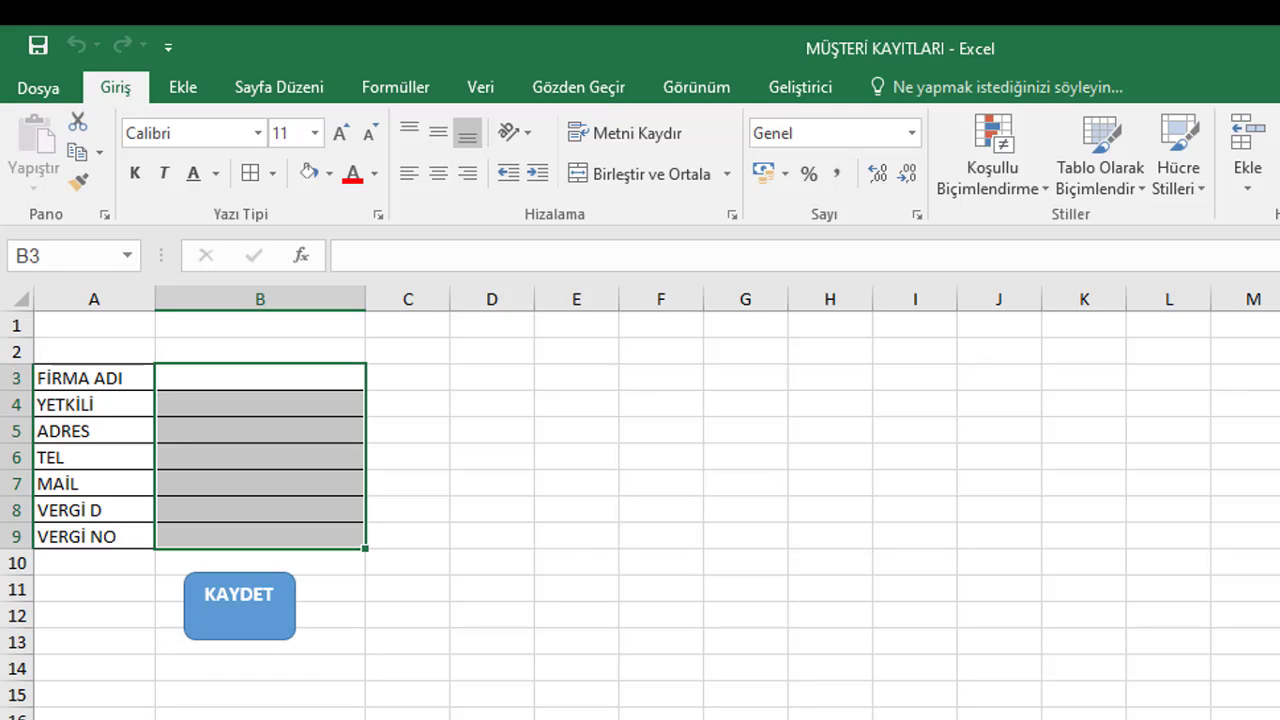
{"action": "left_click", "coordinate": [260, 719]}
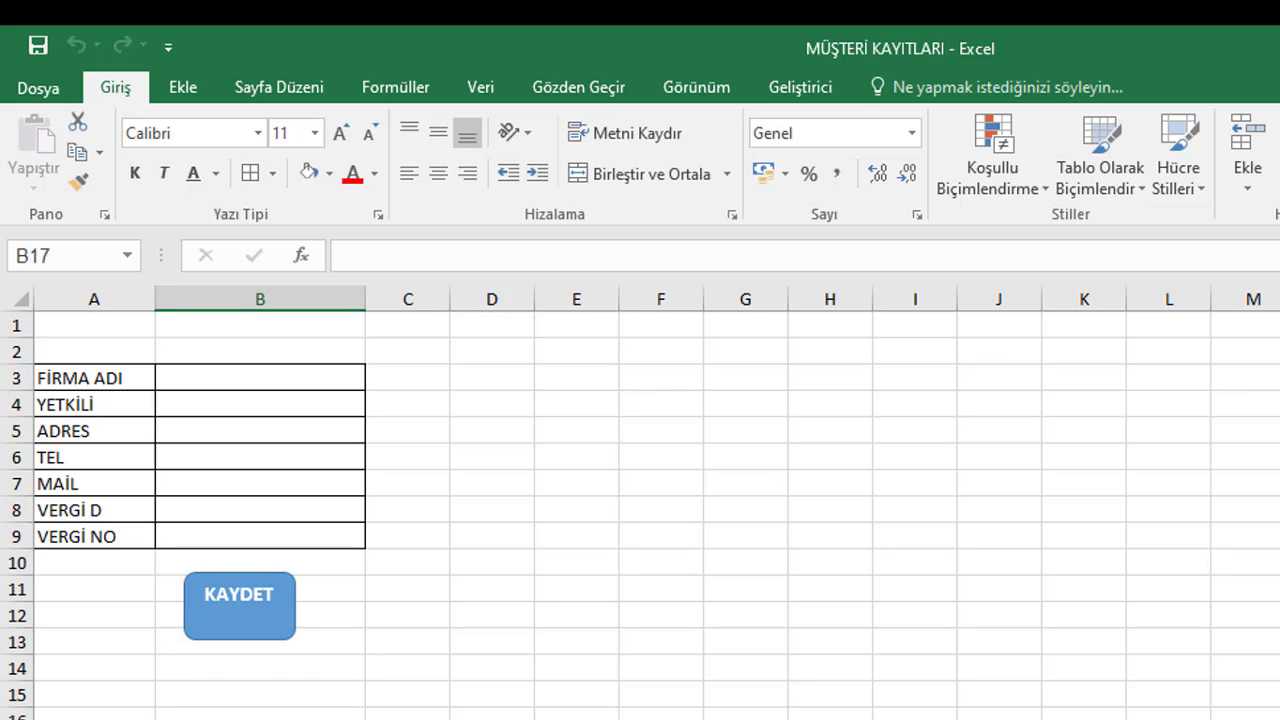